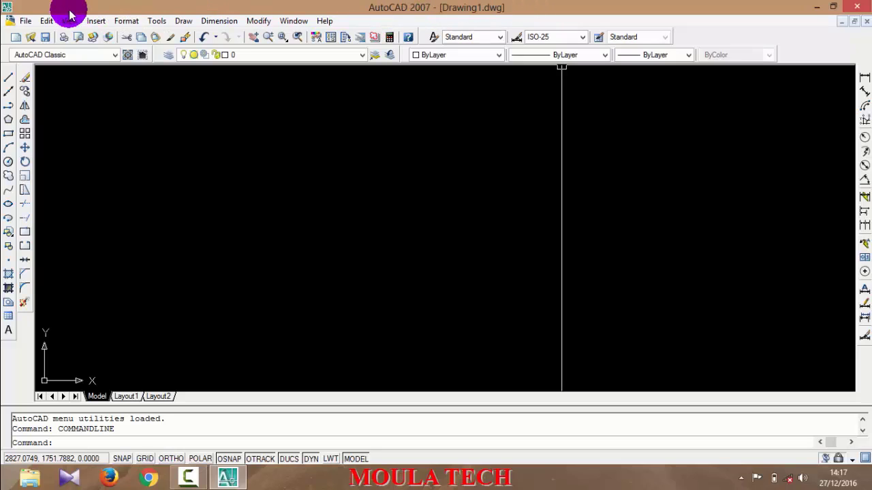
left_click(26, 22)
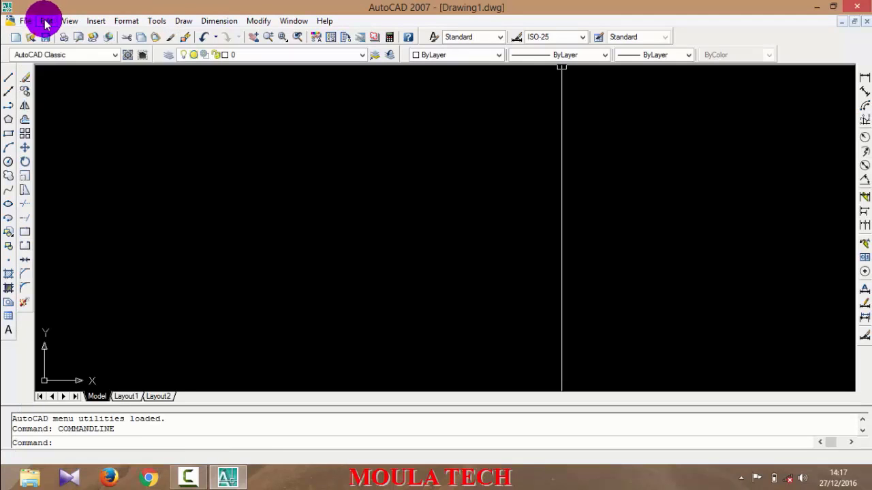
mouse_move(73, 22)
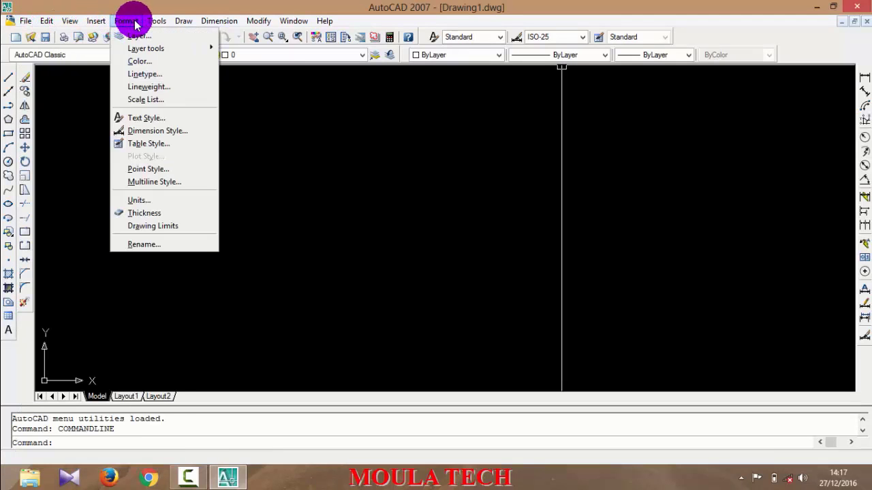
mouse_move(191, 23)
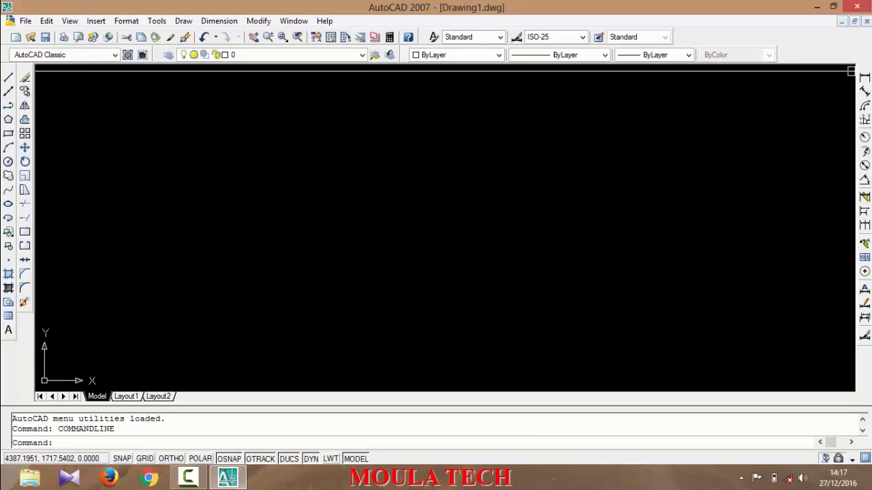
left_click(183, 21)
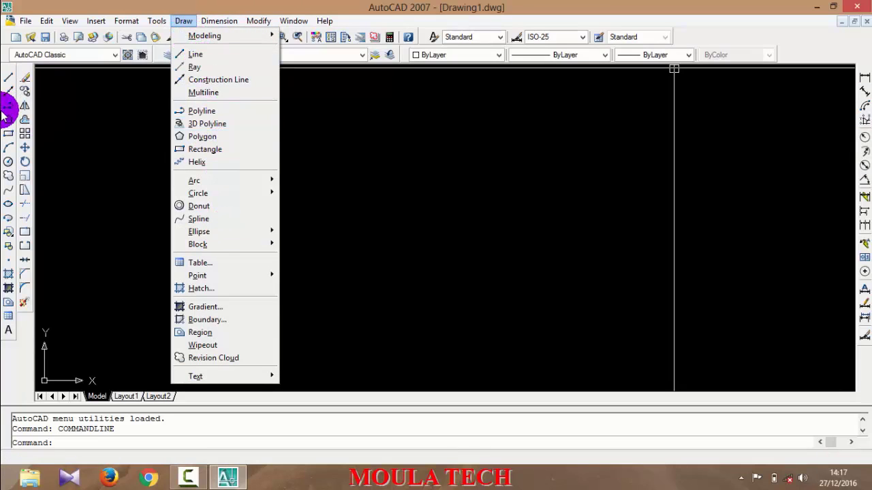
left_click(215, 21)
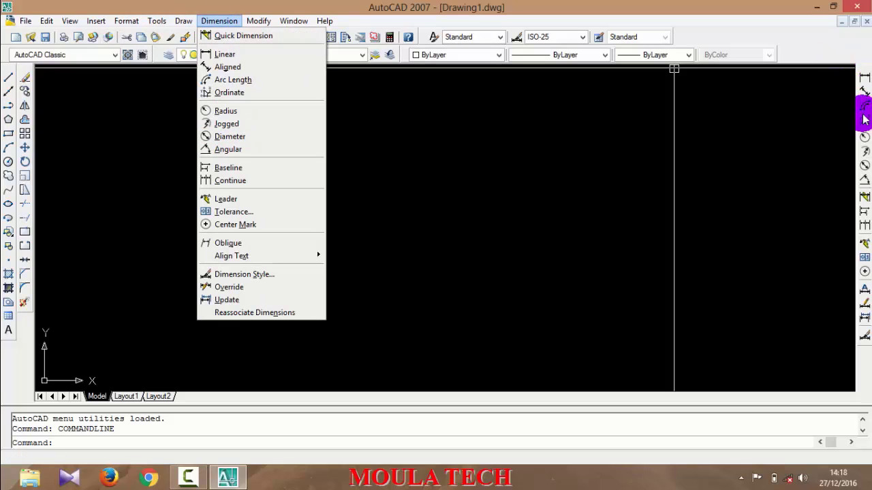
mouse_move(258, 21)
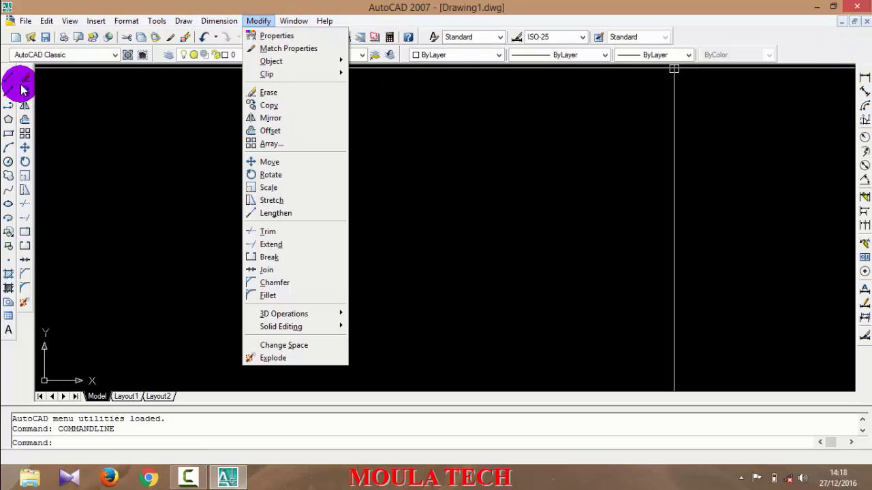
left_click(196, 107)
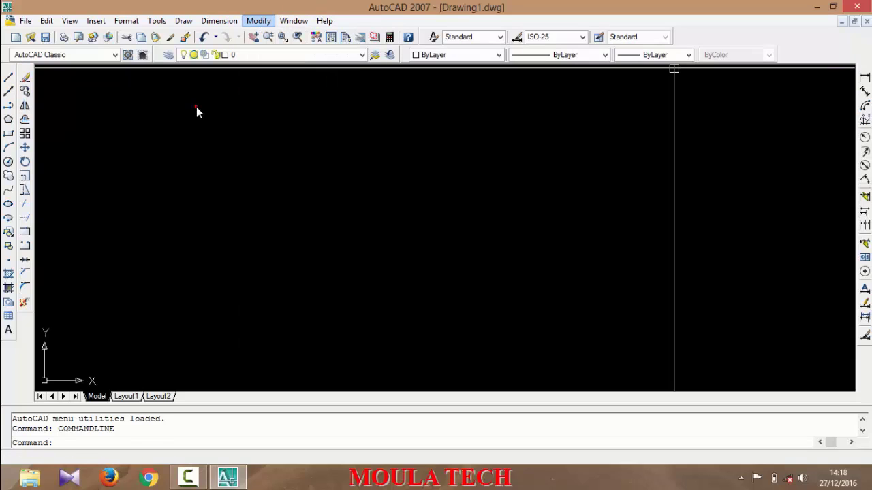
left_click(145, 139)
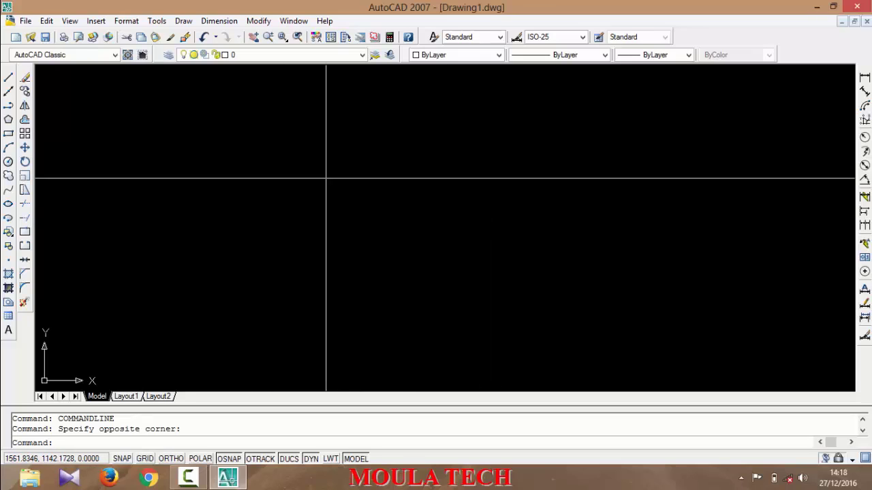
left_click(65, 445)
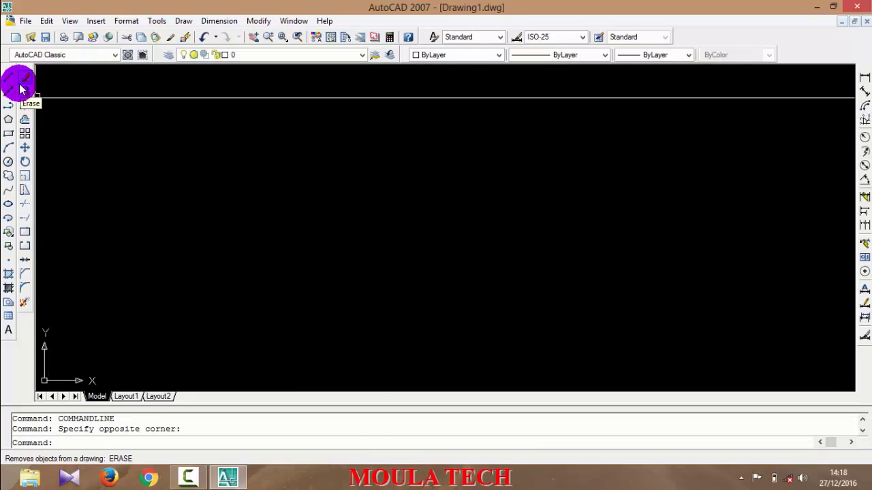
left_click(184, 21)
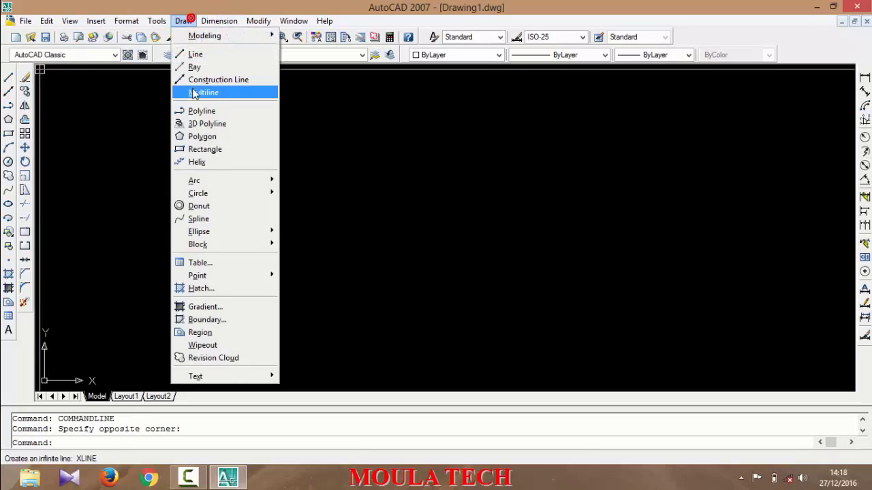
left_click(117, 141)
left_click(117, 141)
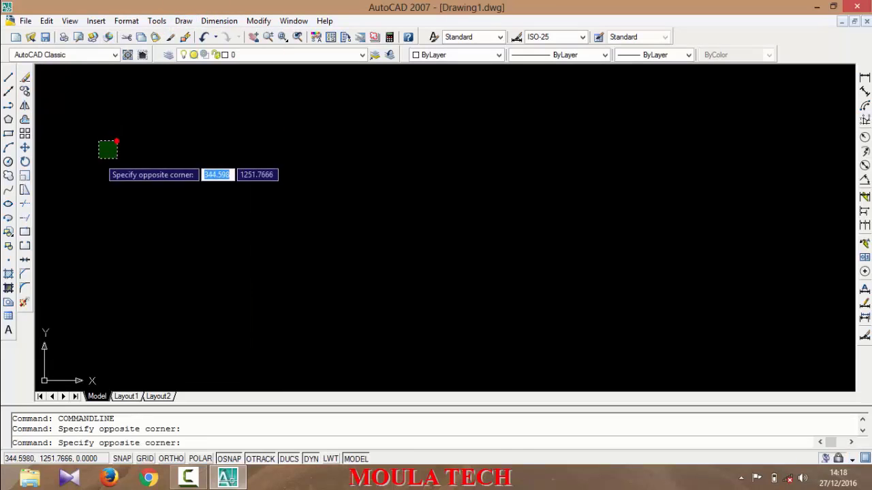
left_click(99, 157)
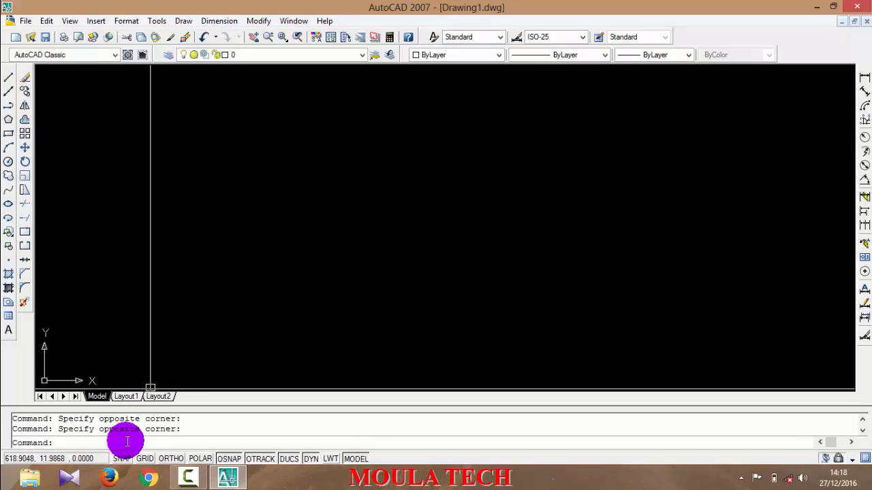
type("h")
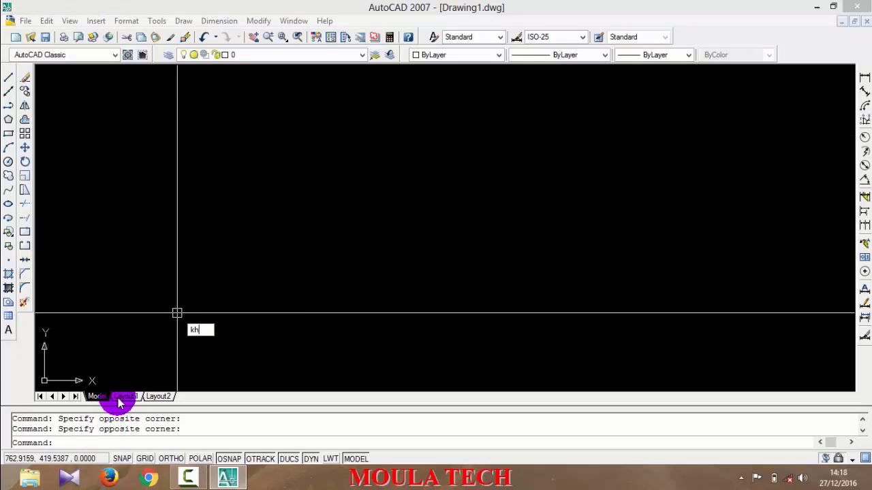
key("Escape")
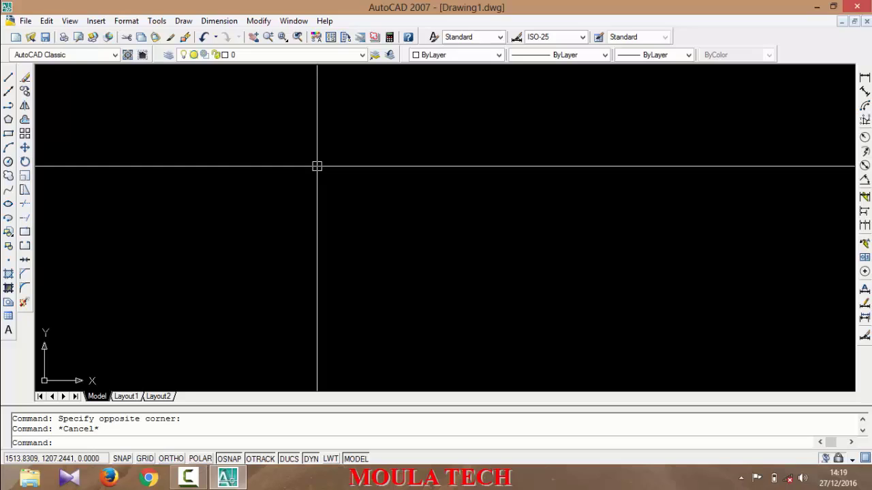
Set the drawing's length units to the Engineering type with a precision of 0'-0"
left_click(128, 22)
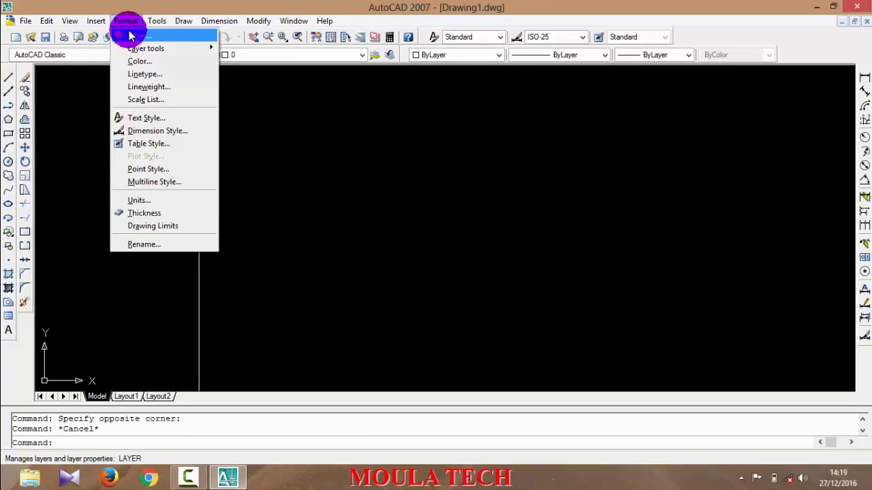
left_click(145, 201)
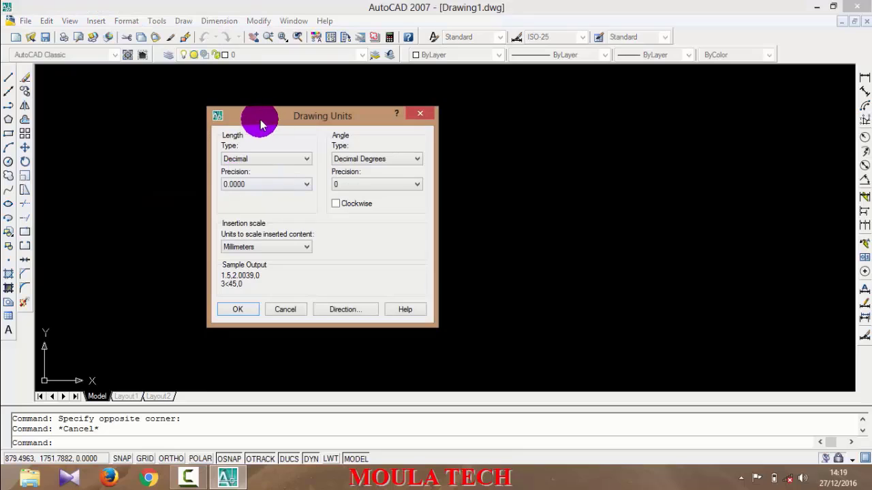
mouse_move(265, 117)
left_mouse_down()
mouse_move(230, 113)
mouse_move(259, 99)
left_mouse_up()
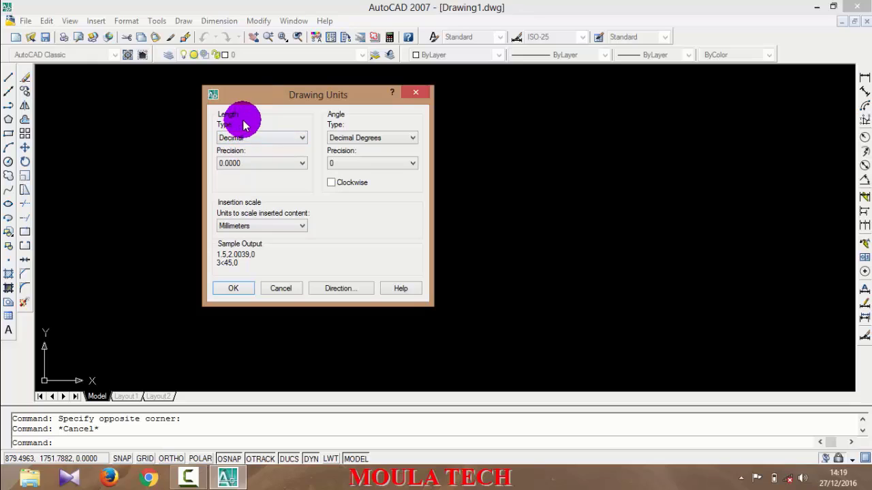
left_click(253, 139)
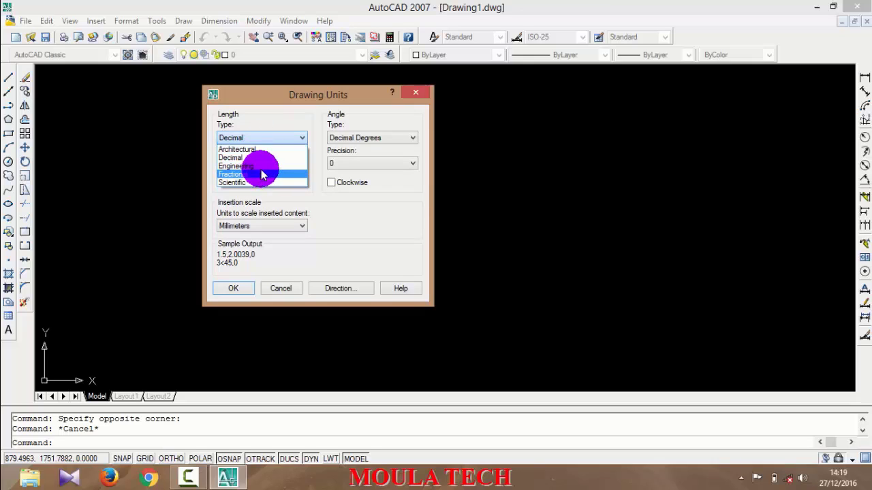
left_click(261, 167)
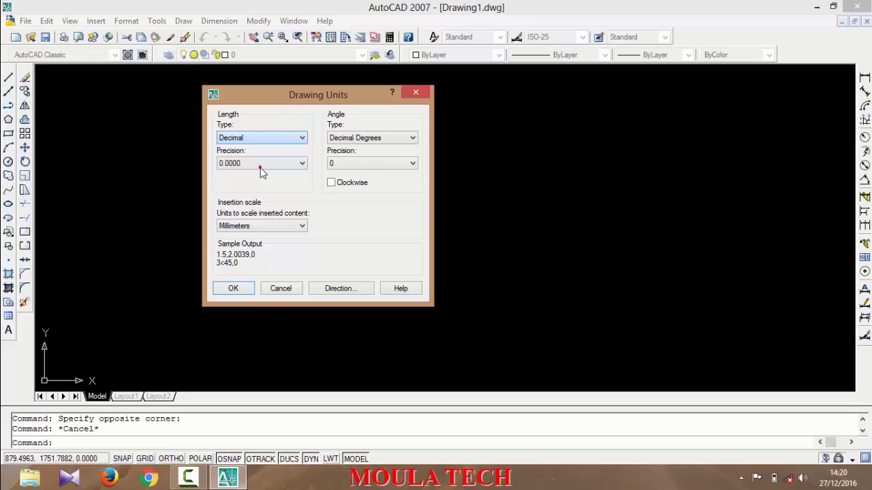
left_click(234, 163)
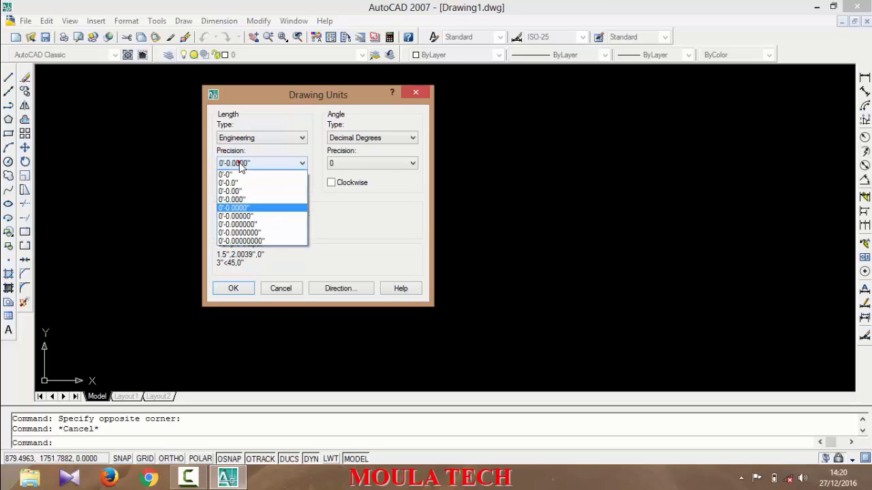
left_click(238, 170)
Set the angle type to Deg/Min/Sec and the insertion scale to Inches, and apply the drawing units
left_click(373, 140)
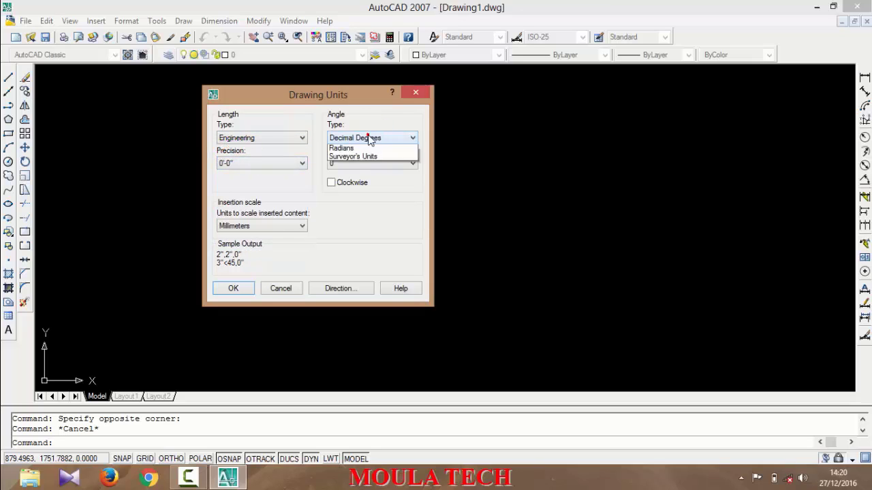
left_click(365, 158)
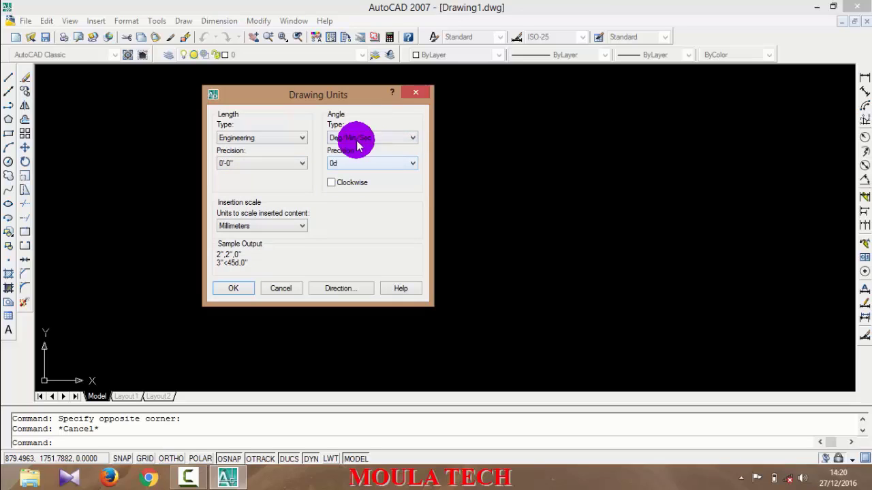
left_click(238, 225)
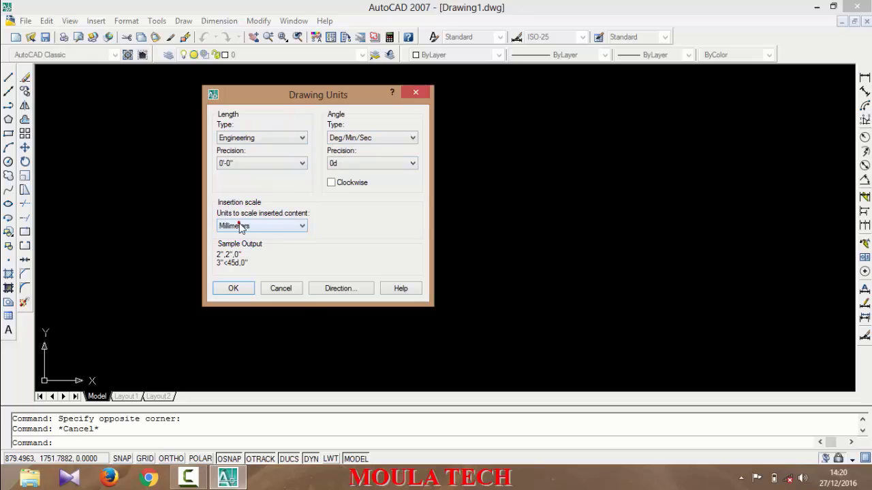
left_click(233, 254)
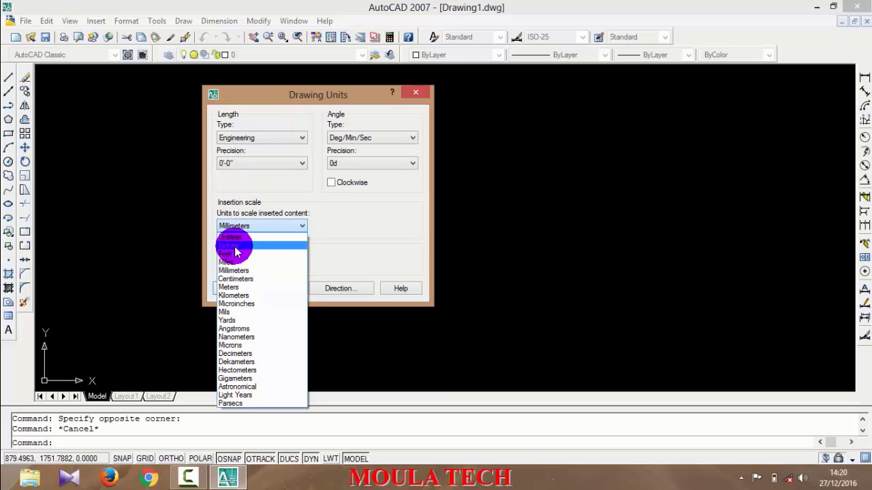
left_click(231, 244)
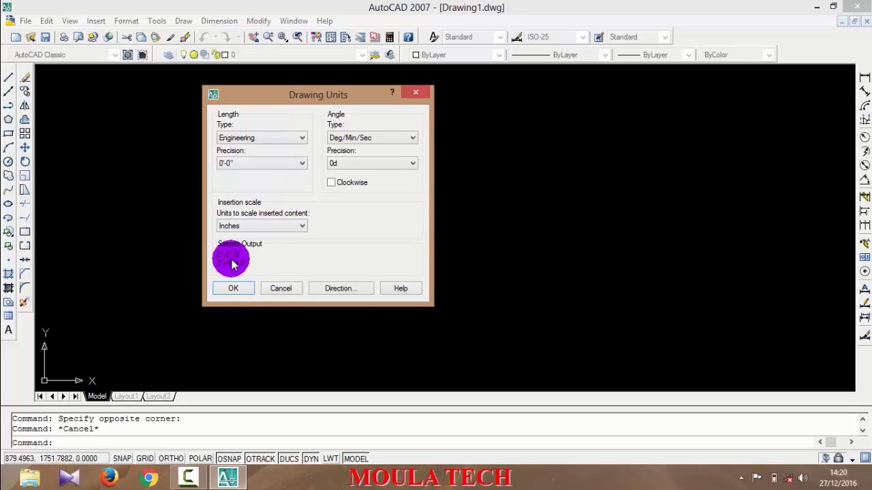
left_click(233, 288)
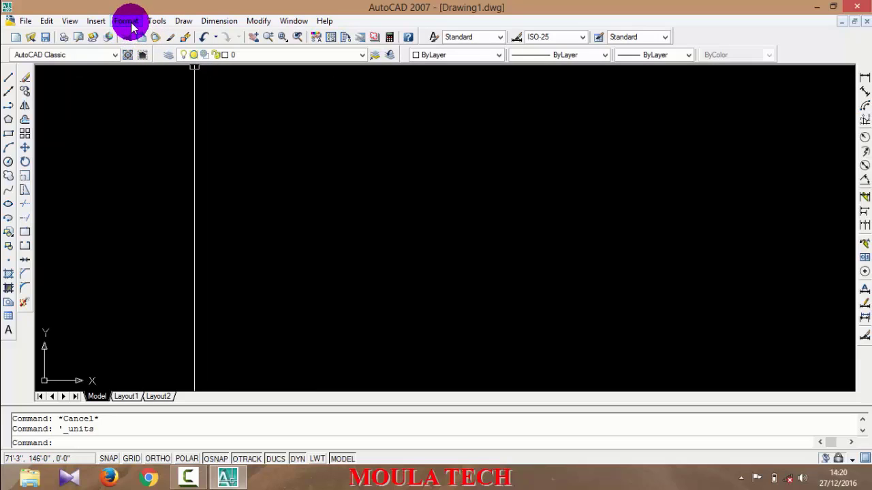
Set the model space drawing limits with the lower left corner at 0 and the upper right corner at 150',150'
scroll(245, 186, "down", 4)
scroll(393, 319, "up", 3)
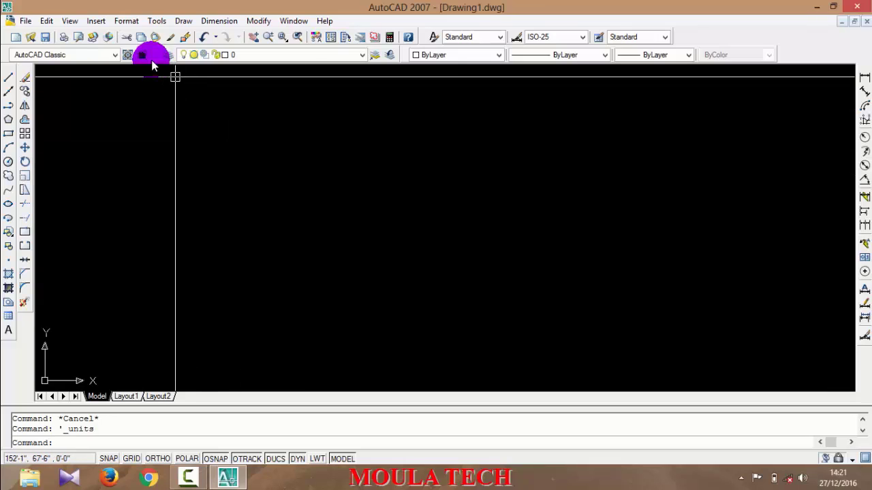
left_click(126, 21)
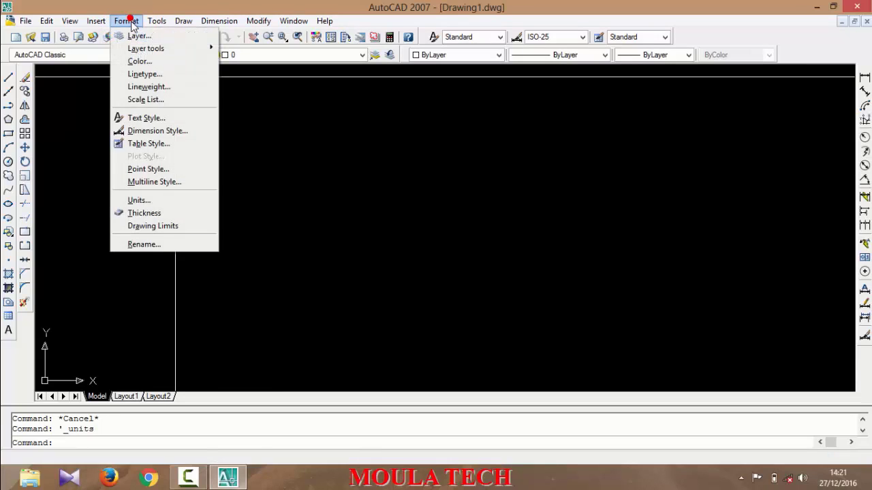
left_click(150, 227)
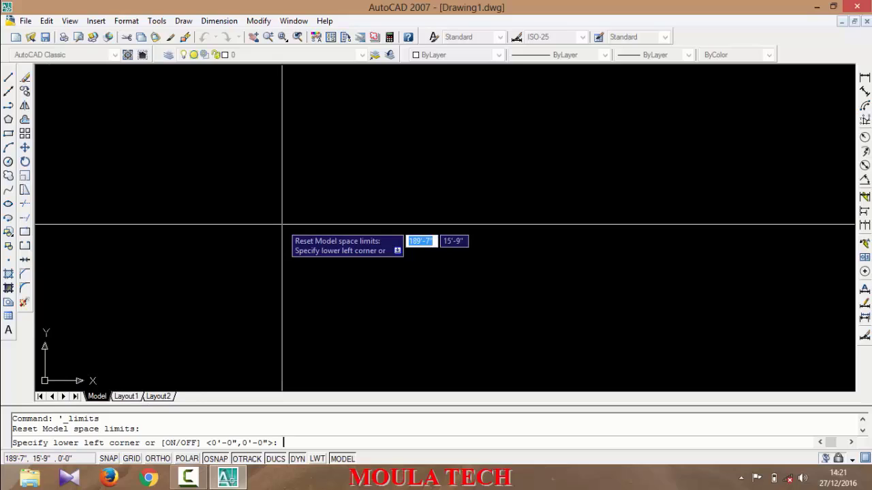
type("0")
key("Return")
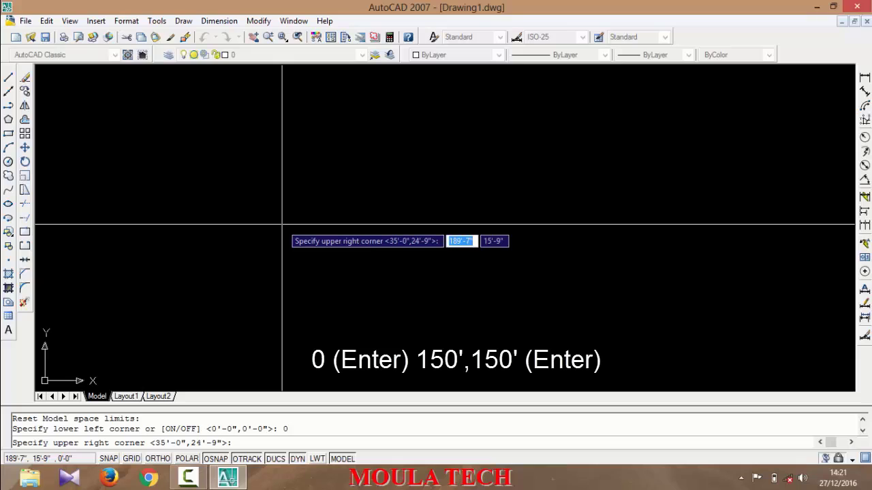
type("1")
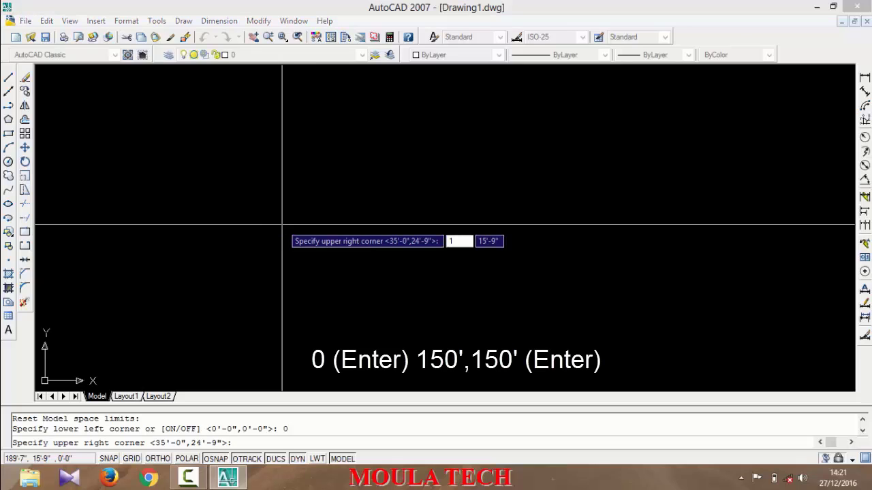
type("50'")
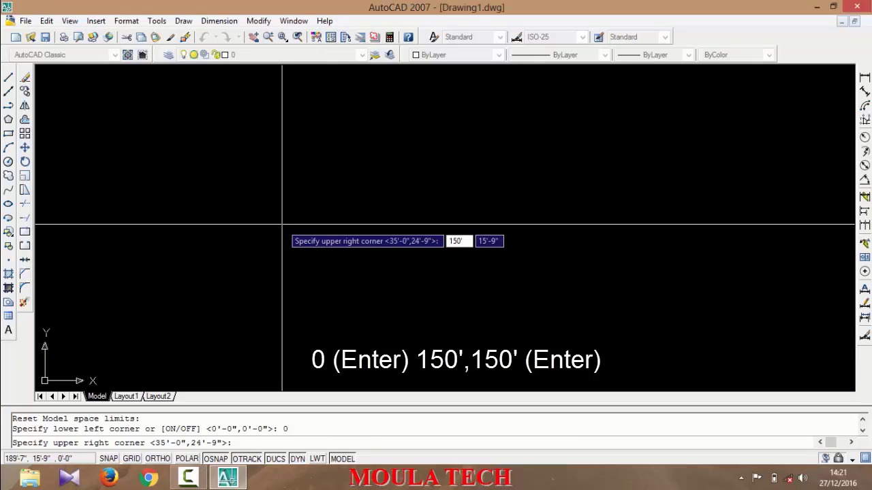
type(",")
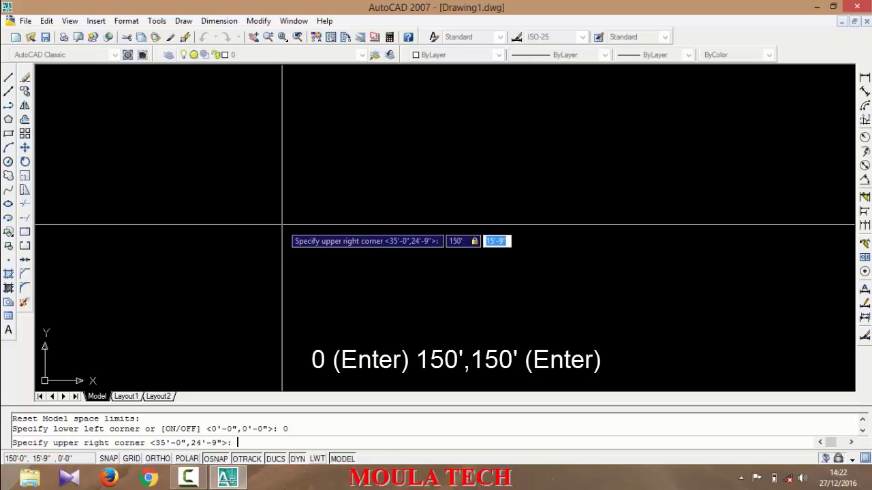
type("150")
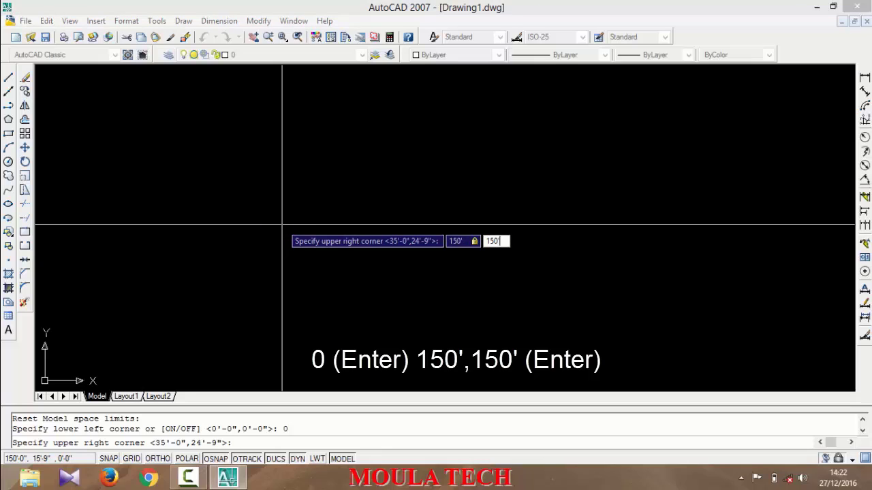
type("'")
key("Return")
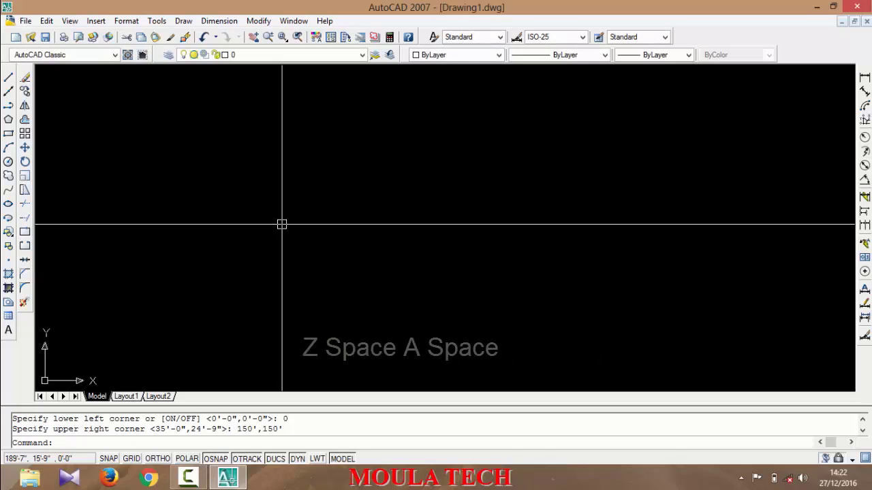
Zoom the view to All so the whole 150' by 150' drawing area is shown
type("z")
key("space")
type("a")
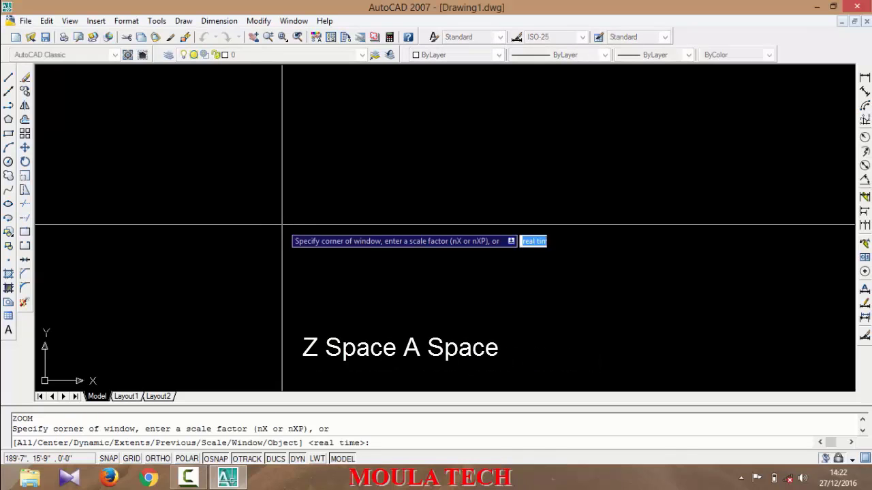
key("space")
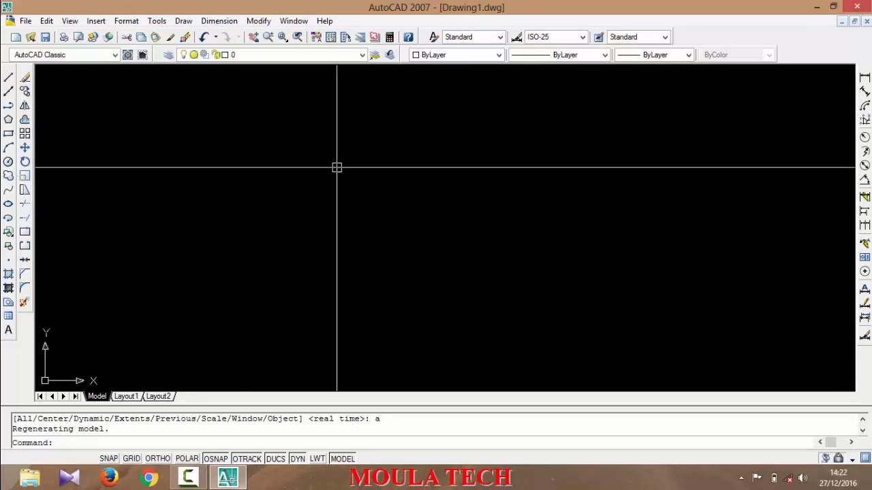
left_click(126, 21)
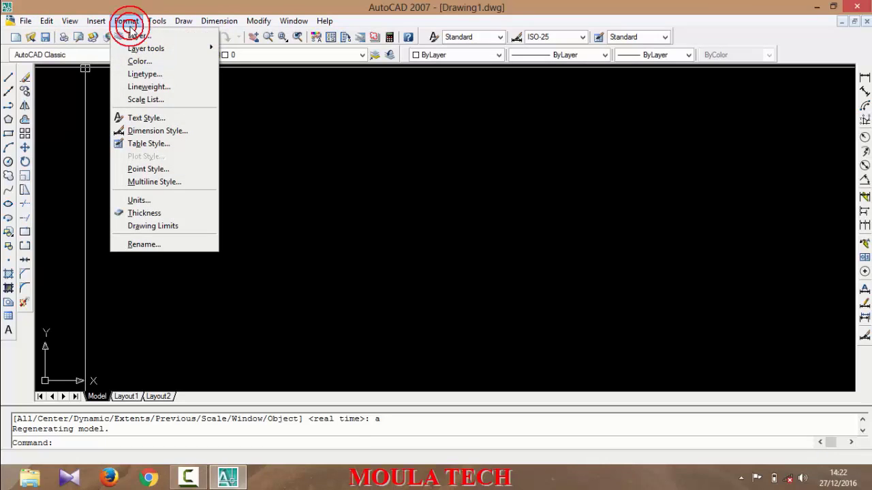
left_click(129, 26)
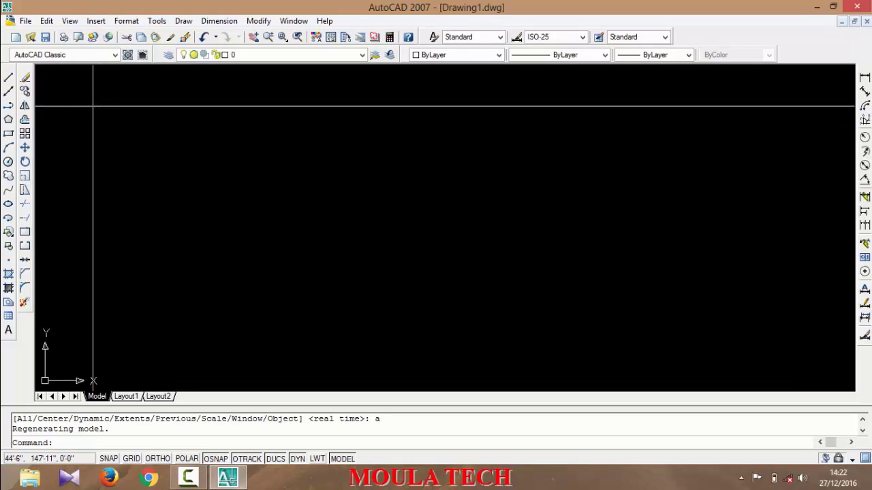
With Ortho mode on, draw a horizontal line about 34' long and a vertical line down from its right end
left_click(8, 79)
left_click(178, 156)
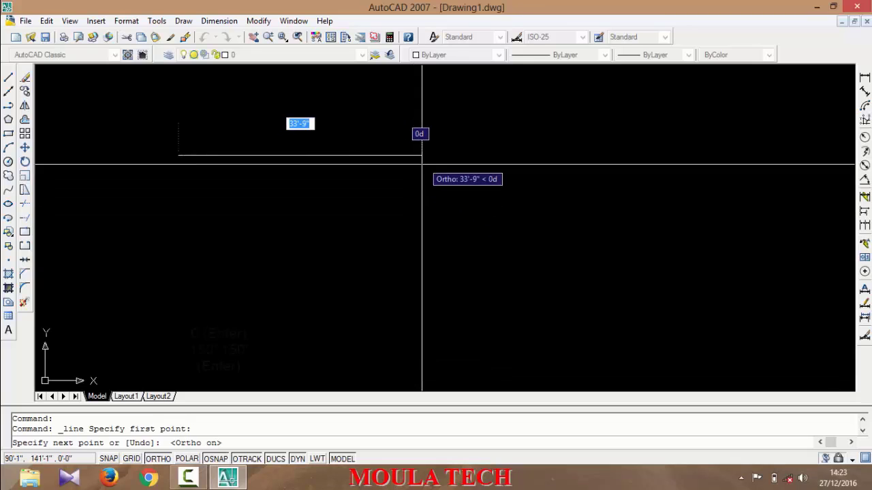
left_click(426, 164)
left_click(405, 289)
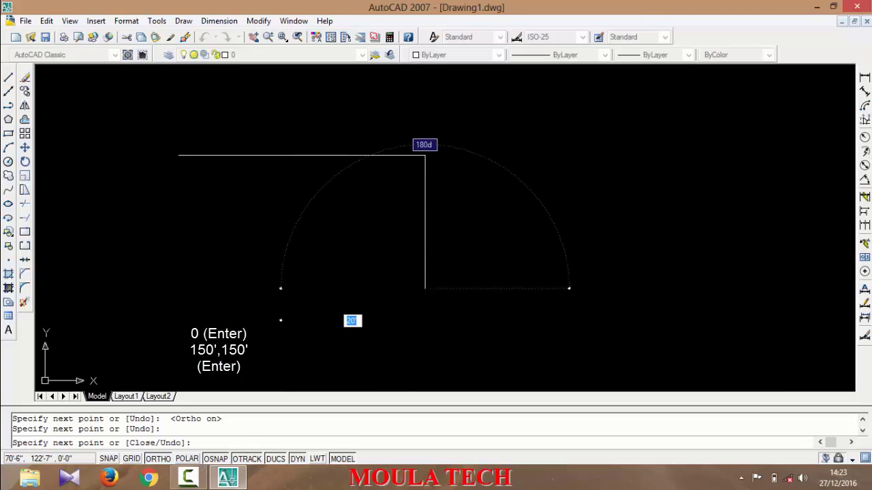
Continue the line chain with two slanted segments with Ortho mode off, try toggling Ortho, and end the Line command
key("F8")
left_click(254, 252)
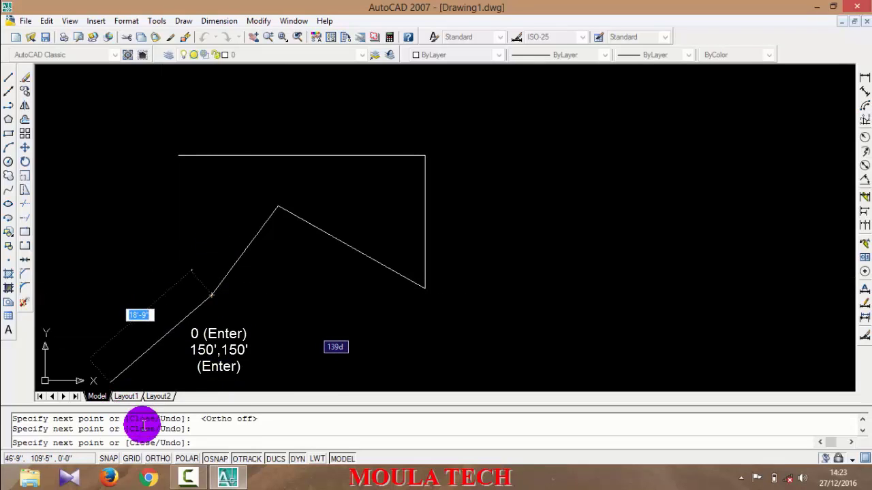
left_click(156, 459)
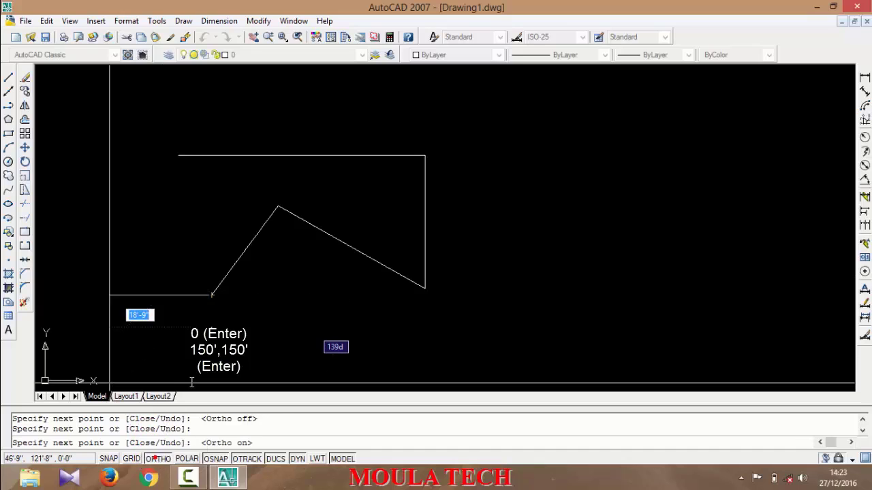
left_click(157, 460)
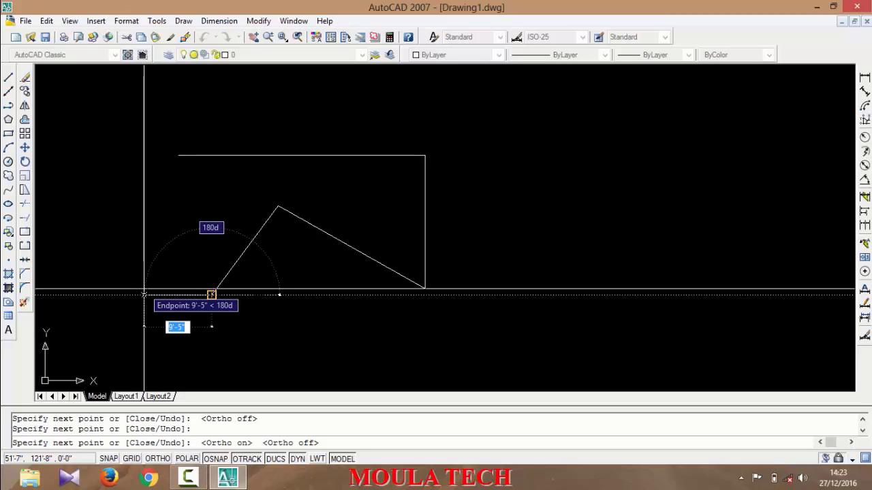
key("Escape")
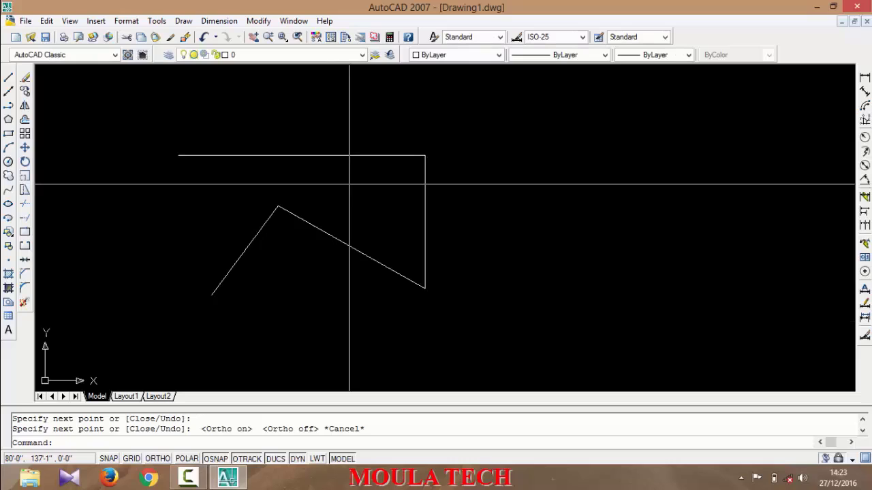
Select all the trial lines with a crossing window and erase them
left_click(445, 126)
left_click(195, 297)
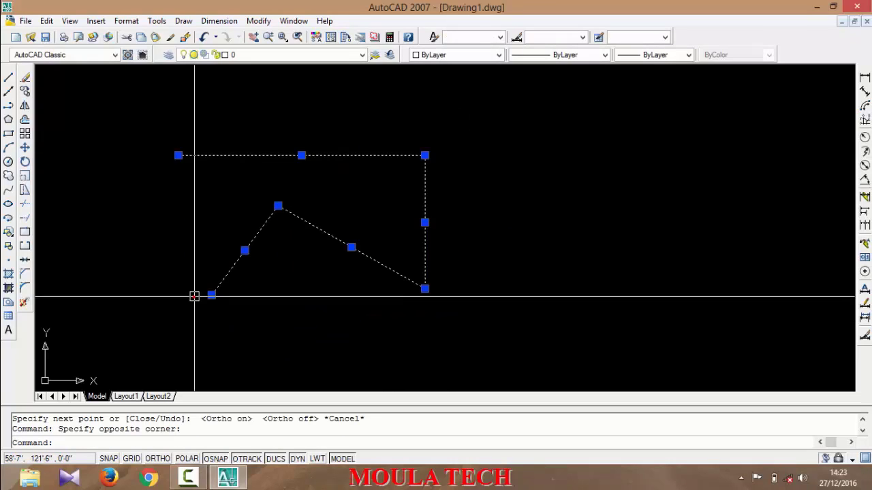
left_click(25, 80)
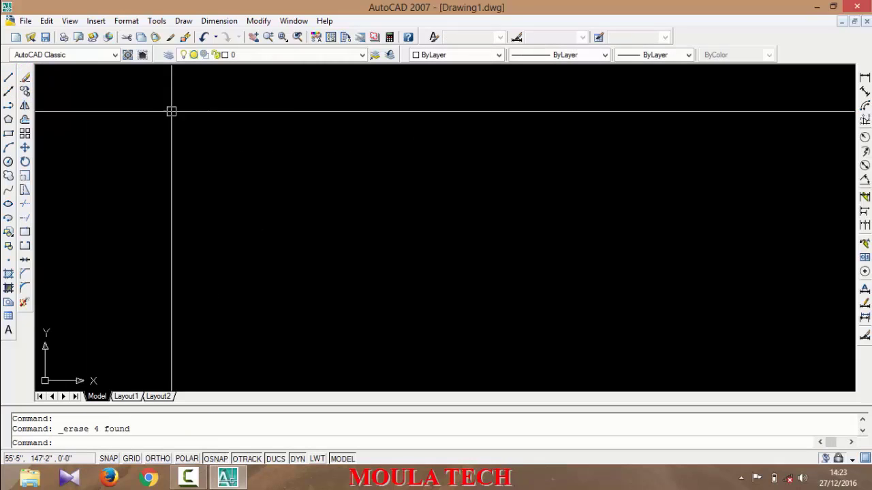
Draw a single horizontal line 50' long to the right with Ortho mode on
left_click(8, 77)
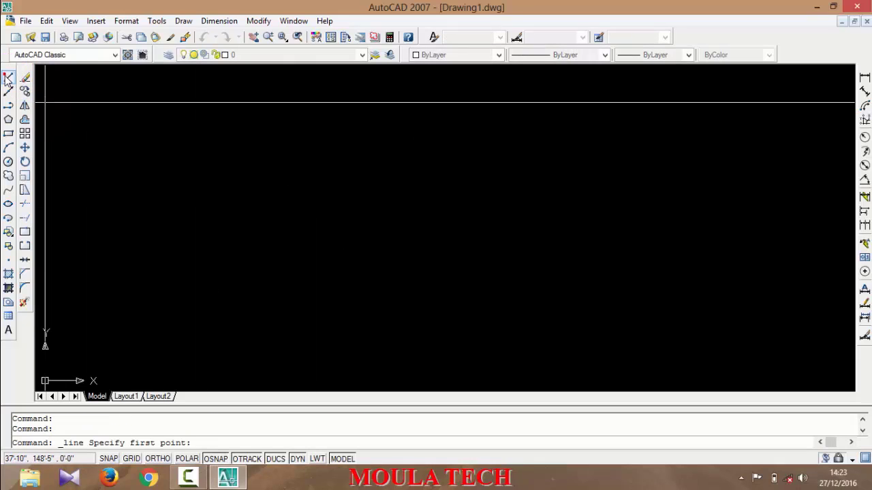
left_click(156, 153)
type("17")
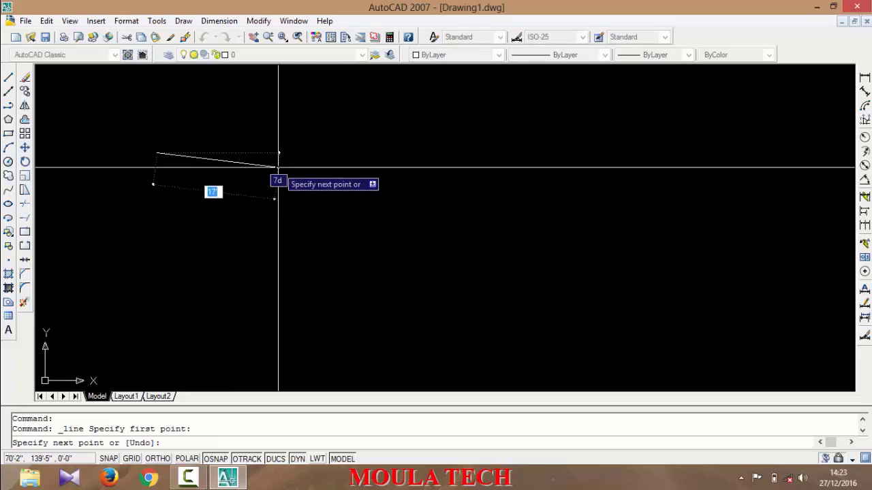
key("F8")
type("50")
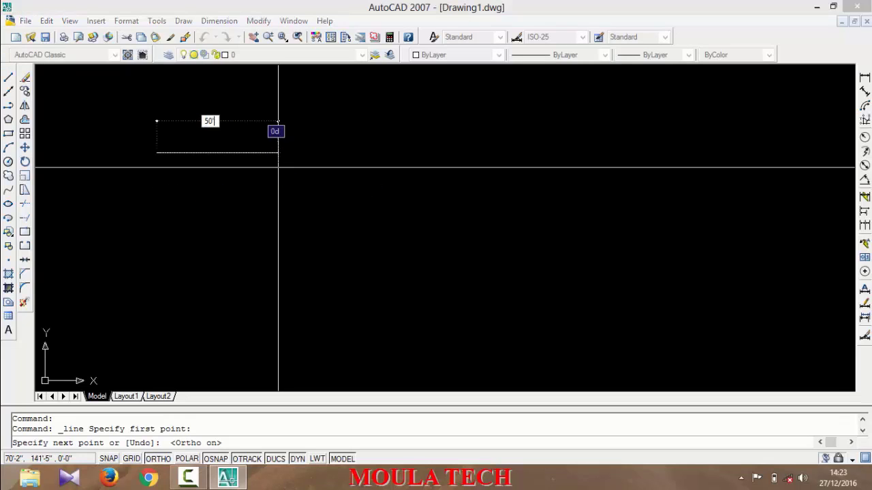
key("Return")
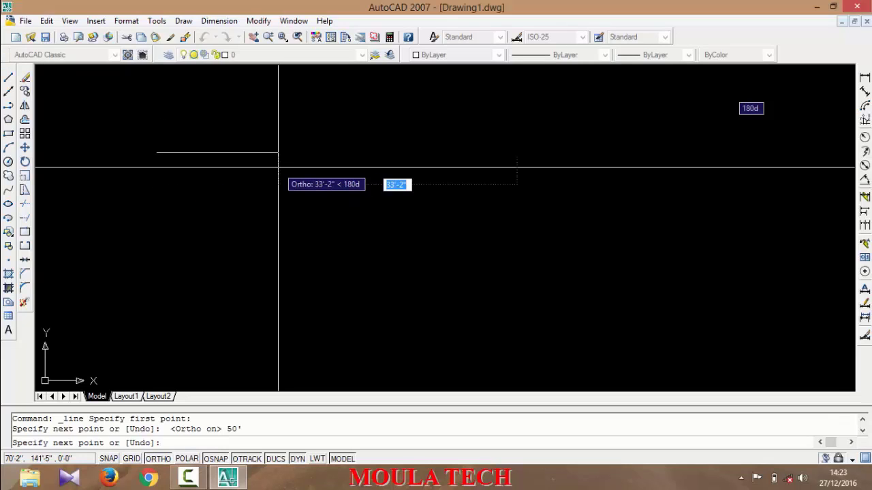
key("Return")
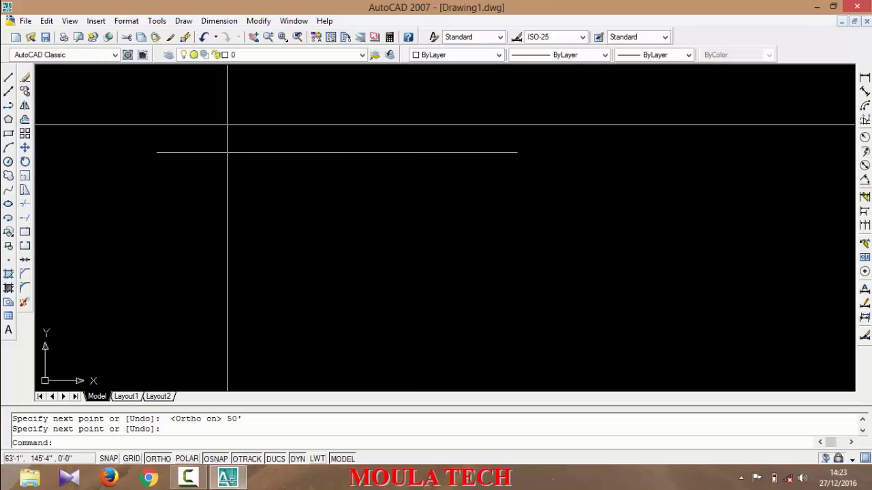
Add a linear dimension between the two endpoints of the 50' line, placing it just above the line
scroll(167, 123, "up", 2)
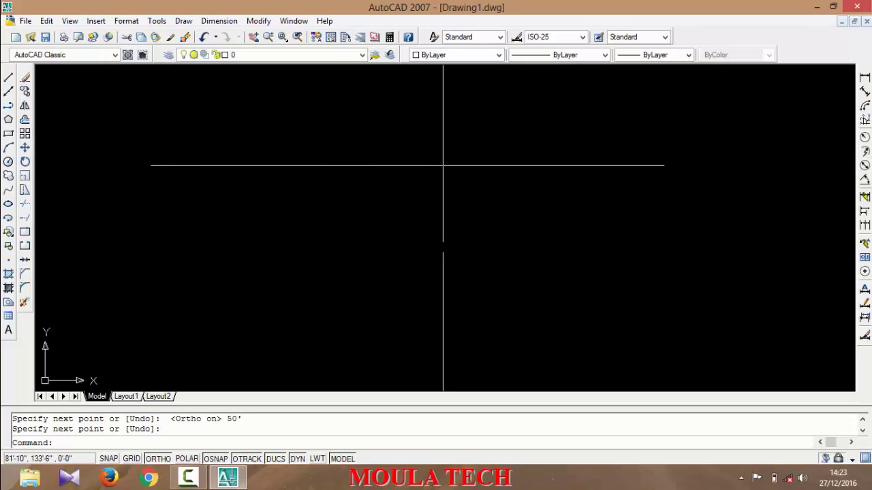
scroll(442, 246, "down", 2)
scroll(432, 188, "up", 3)
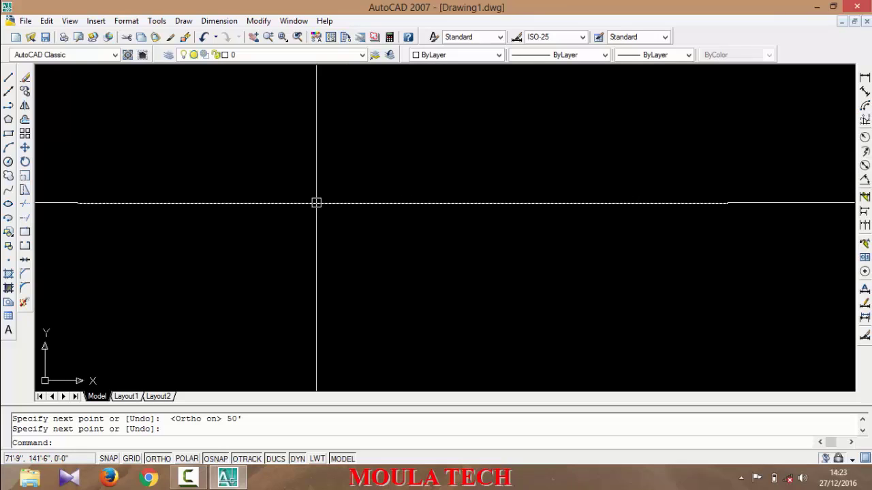
scroll(375, 254, "down", 2)
scroll(331, 222, "up", 3)
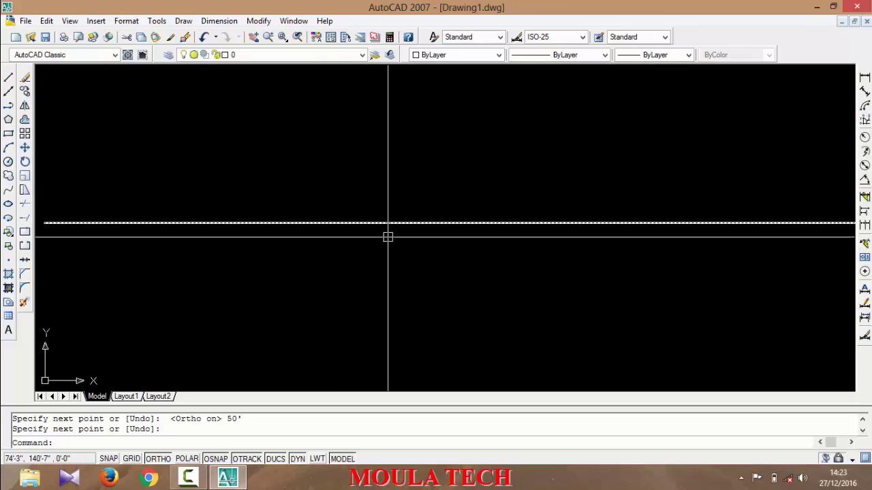
scroll(388, 236, "down", 2)
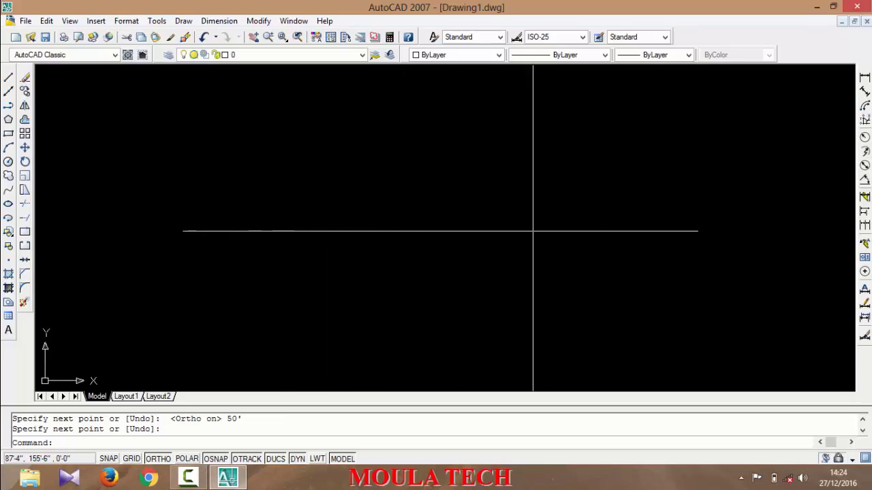
left_click(864, 79)
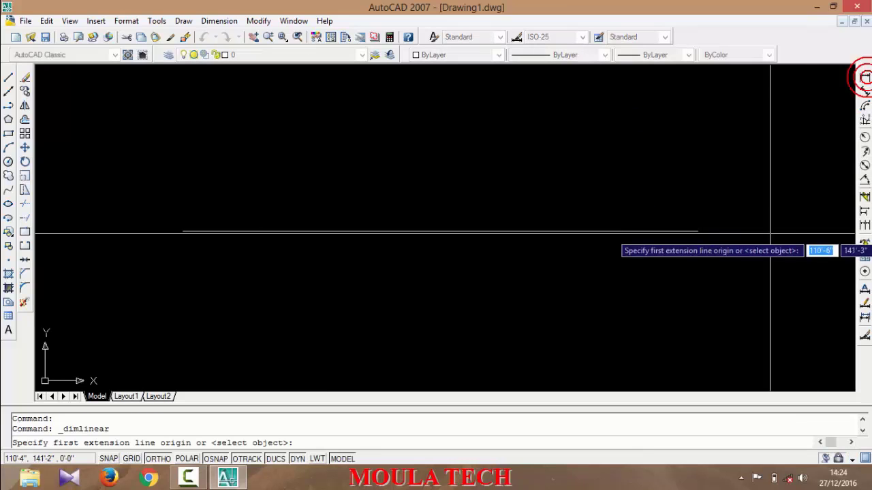
left_click(697, 231)
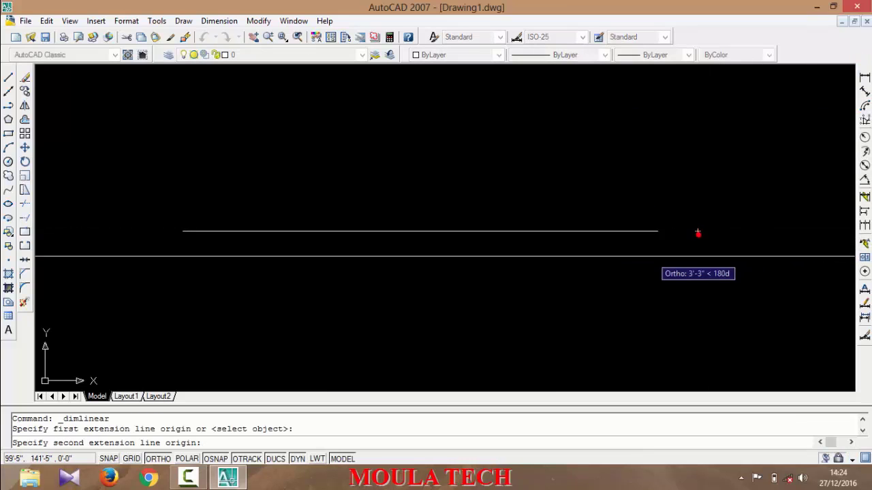
left_click(182, 236)
left_click(439, 216)
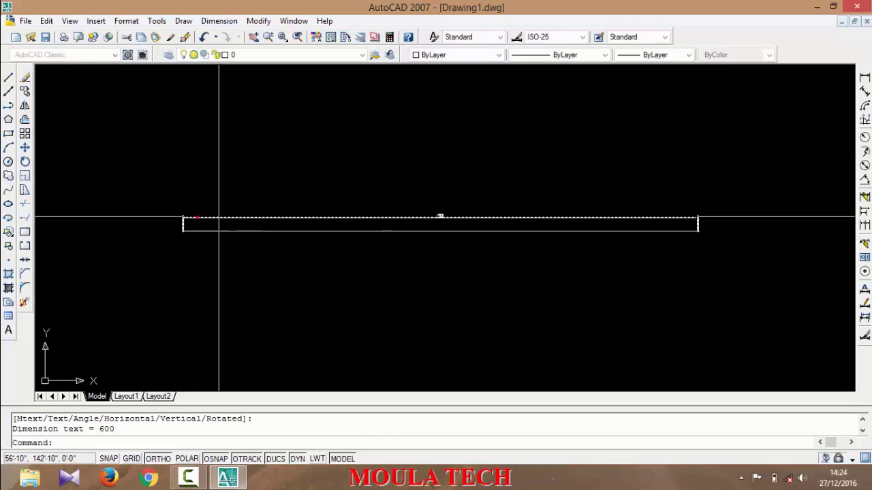
Examine the text size and unit format of the dimension above the line
scroll(442, 209, "up", 2)
scroll(432, 208, "up", 2)
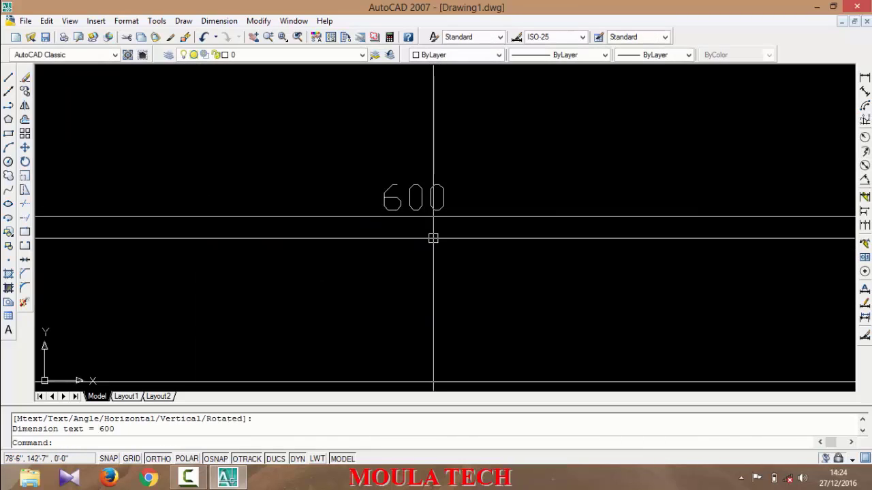
scroll(444, 148, "down", 4)
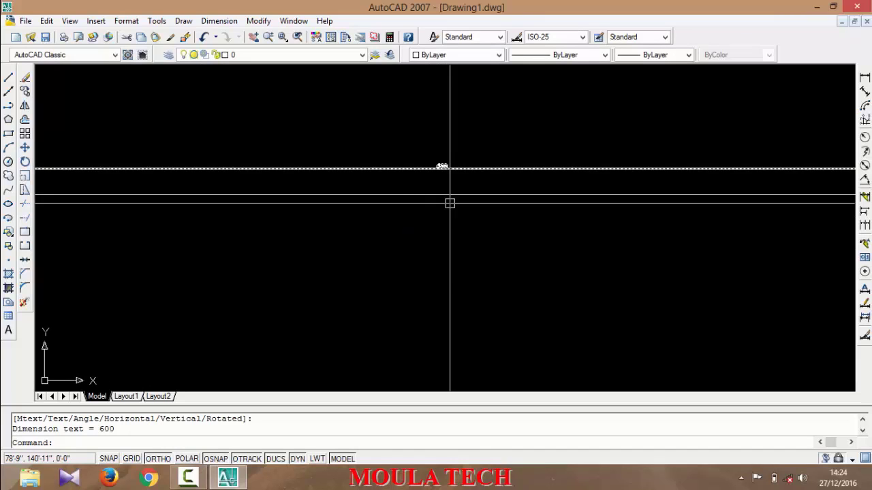
scroll(481, 190, "up", 2)
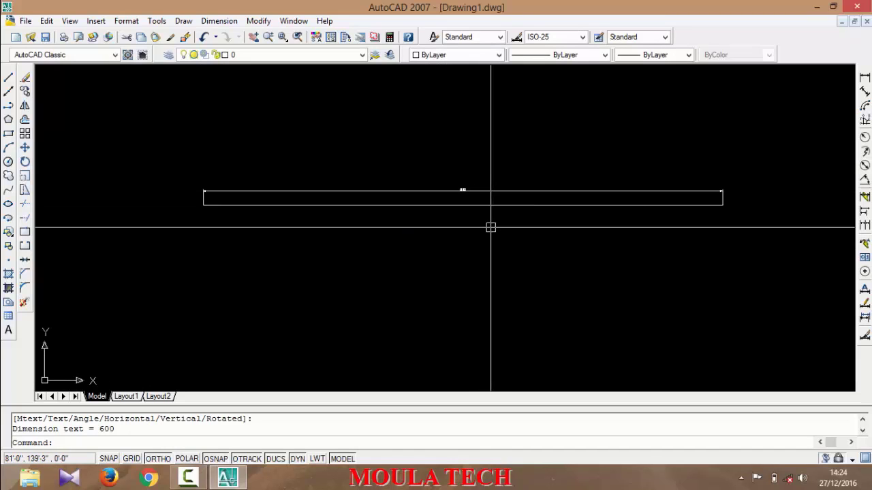
scroll(477, 204, "up", 4)
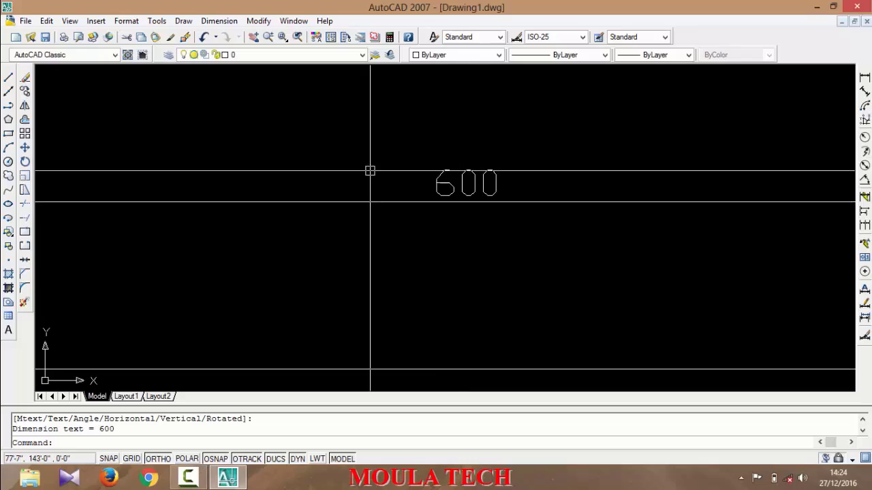
scroll(369, 171, "down", 5)
scroll(436, 180, "down", 6)
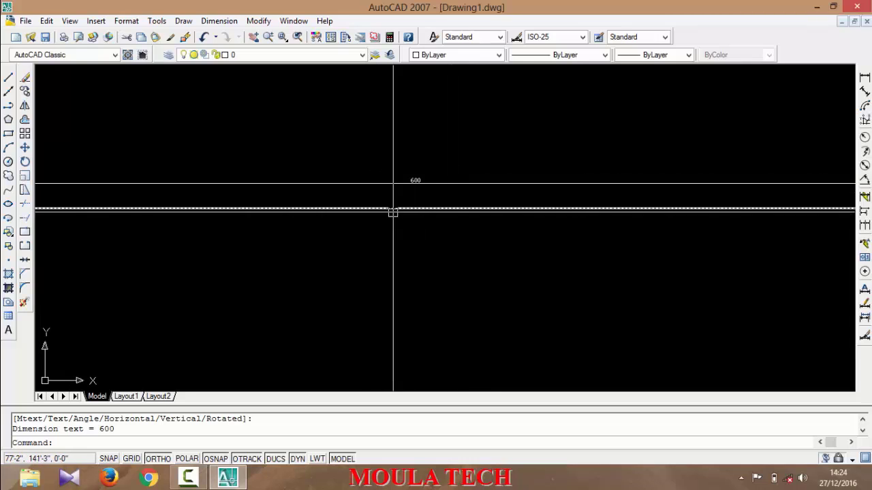
scroll(406, 177, "up", 3)
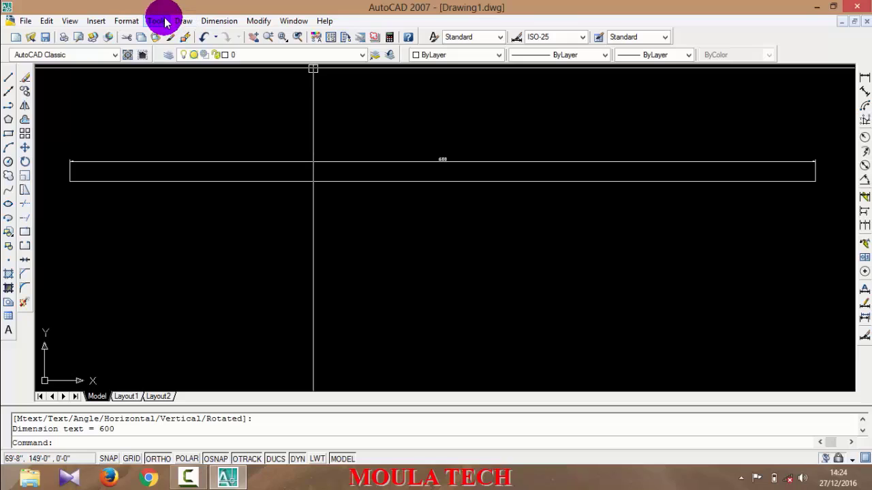
Modify the ISO-25 dimension style's primary linear units to the Engineering format with a precision of 0'-0"
left_click(129, 23)
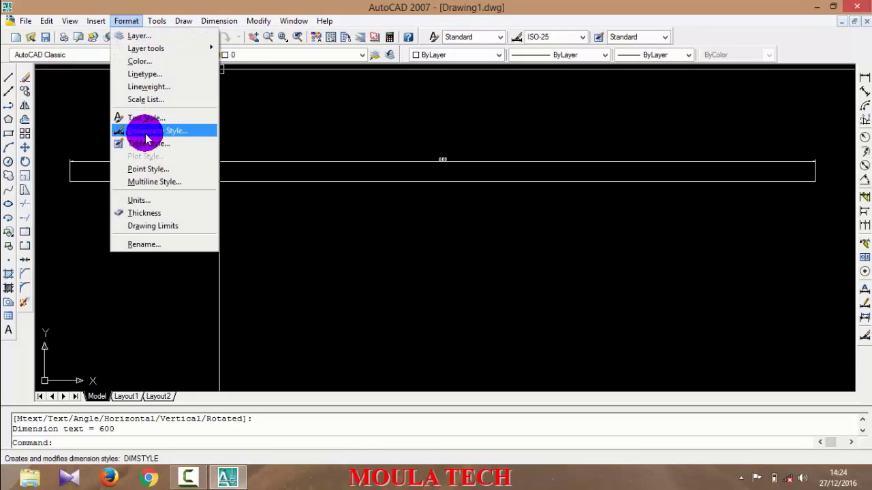
left_click(146, 133)
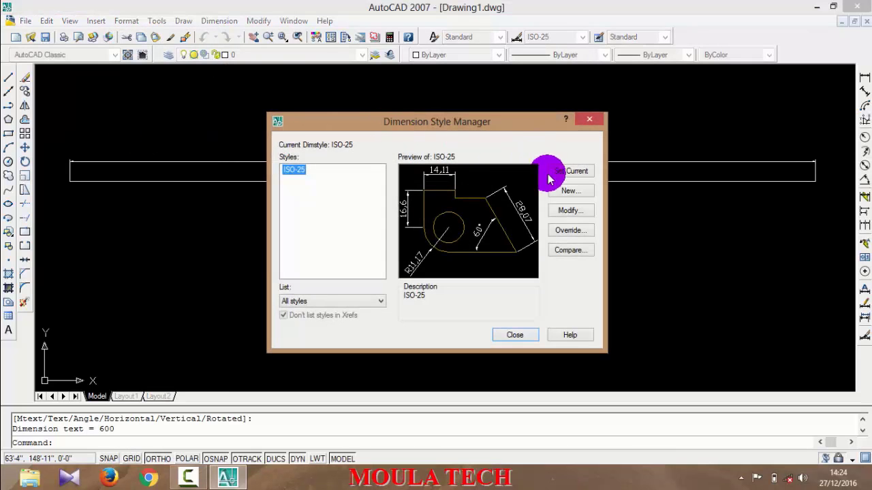
left_click(576, 211)
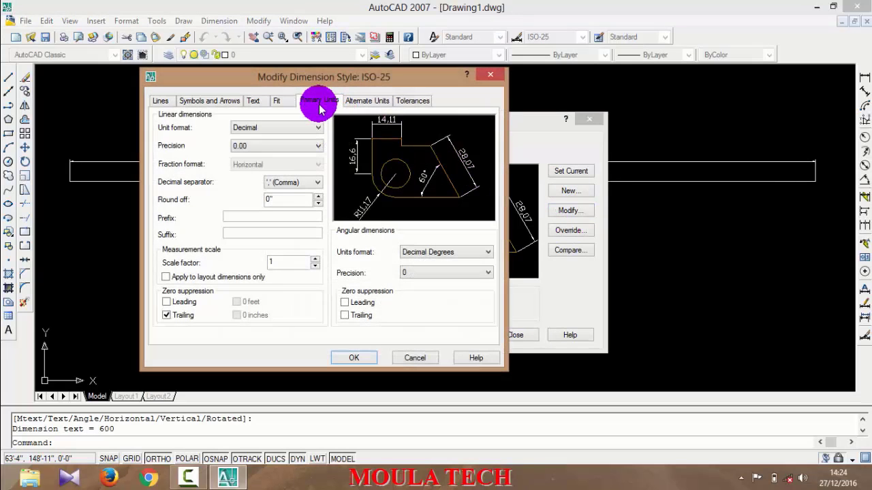
left_click(297, 127)
left_click(303, 155)
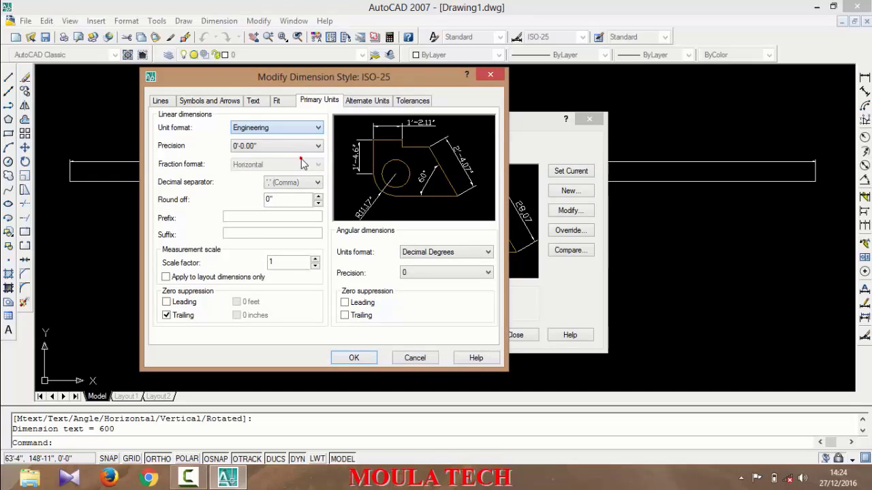
left_click(299, 147)
left_click(297, 158)
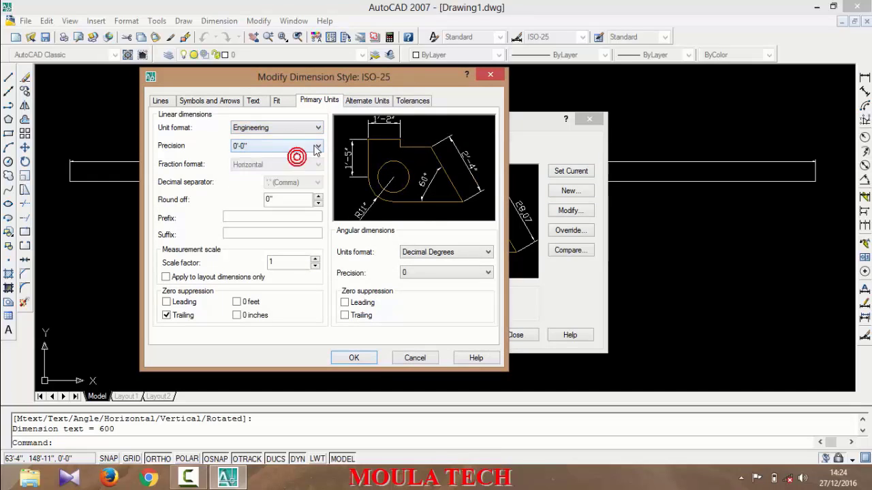
Set the ISO-25 style's angular units to Degrees Minutes Seconds and its text height to 8, then save the style changes
left_click(479, 253)
left_click(455, 273)
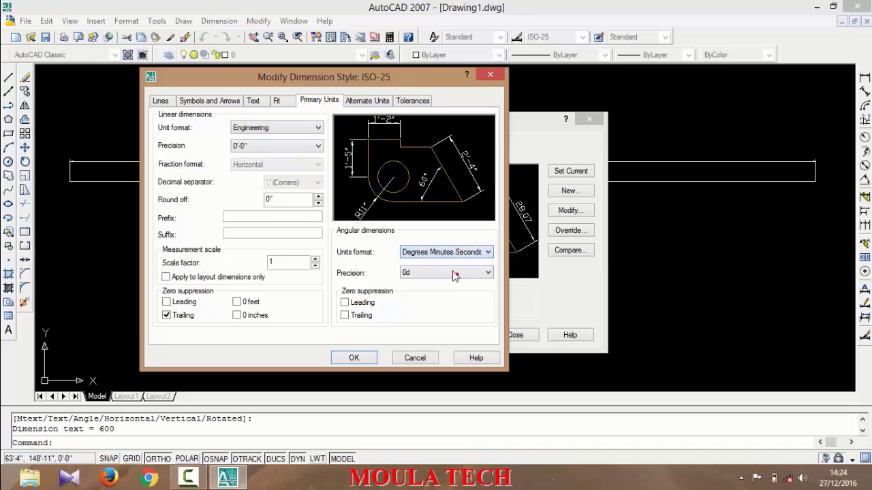
left_click(259, 102)
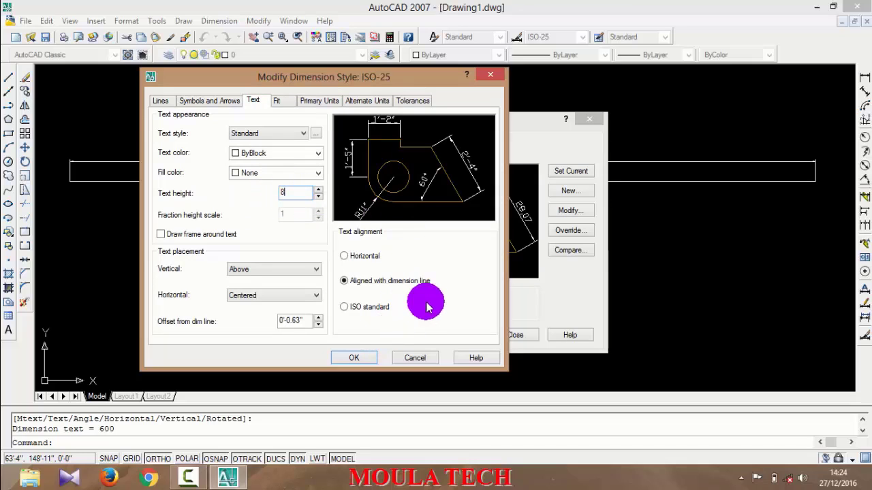
left_click(356, 359)
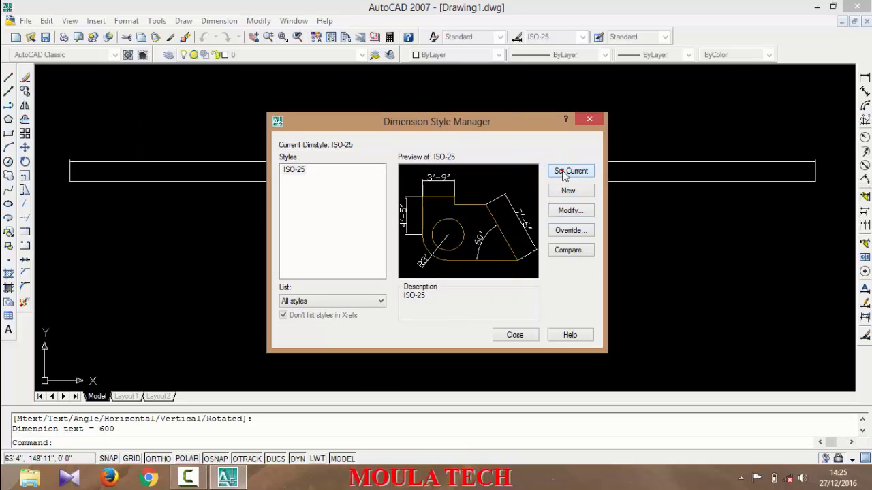
left_click(515, 334)
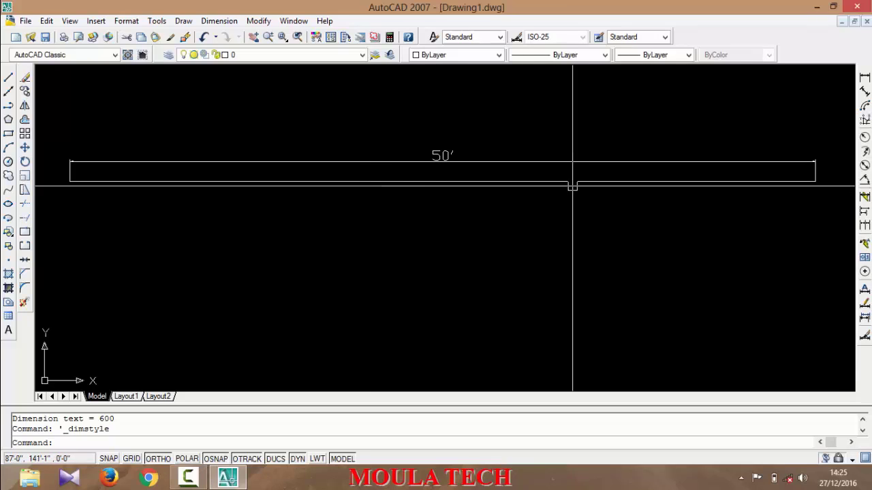
Erase the 50' line together with its dimension
scroll(561, 211, "down", 2)
scroll(564, 207, "up", 2)
scroll(569, 206, "down", 2)
left_click(679, 140)
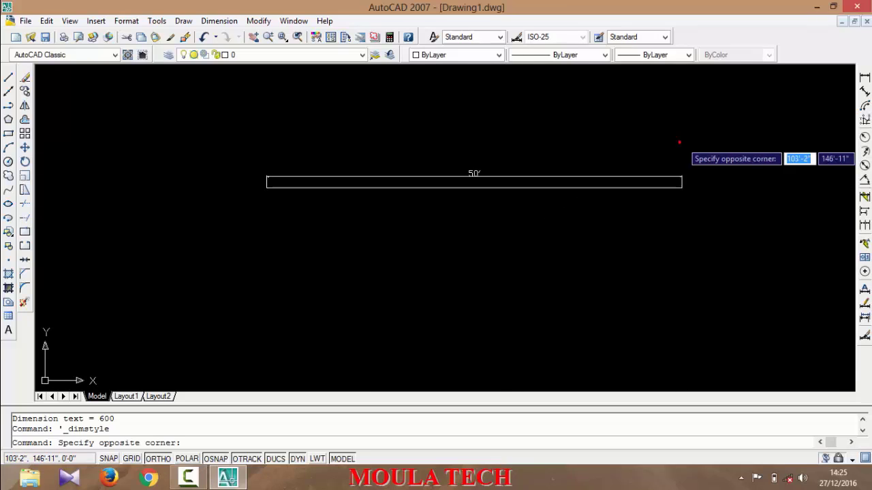
left_click(235, 199)
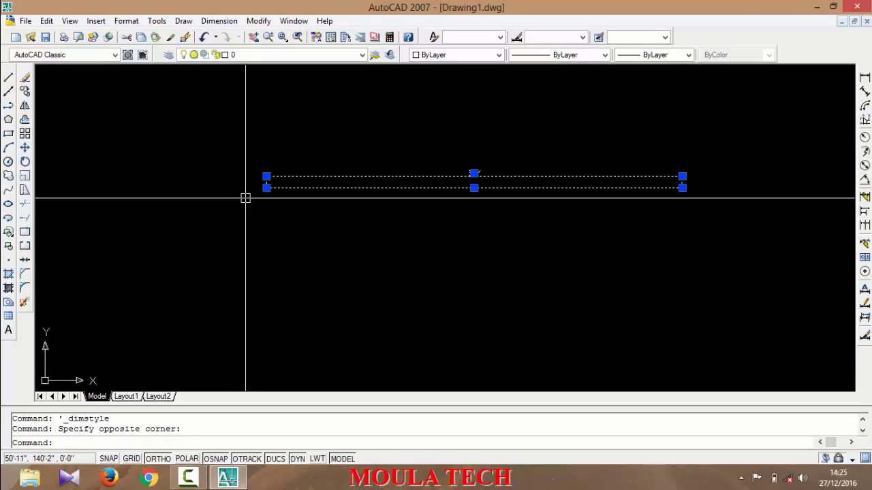
key("Delete")
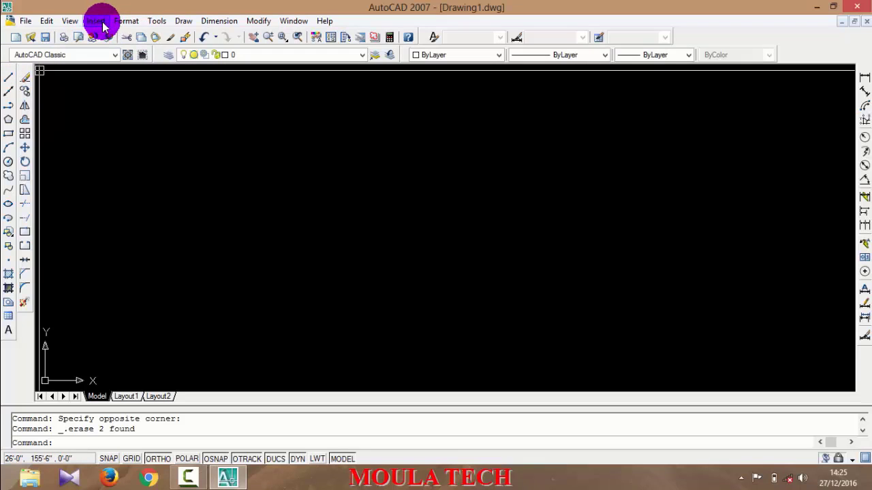
left_click(126, 21)
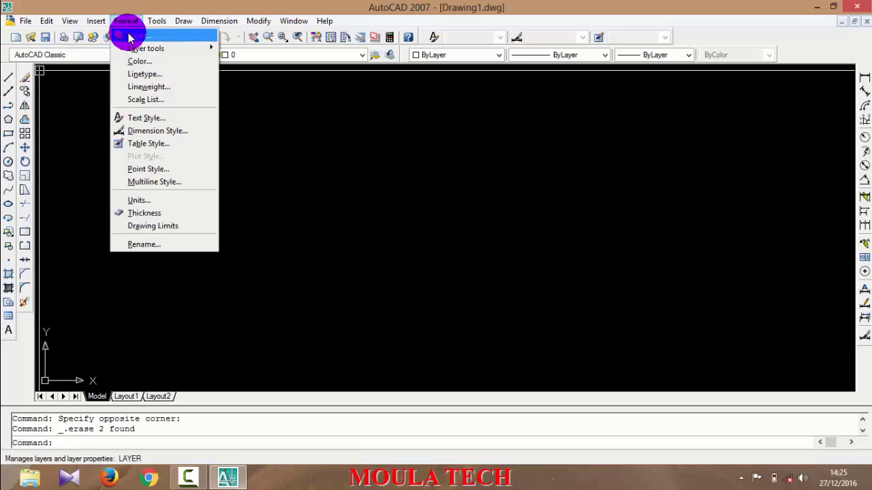
left_click(266, 143)
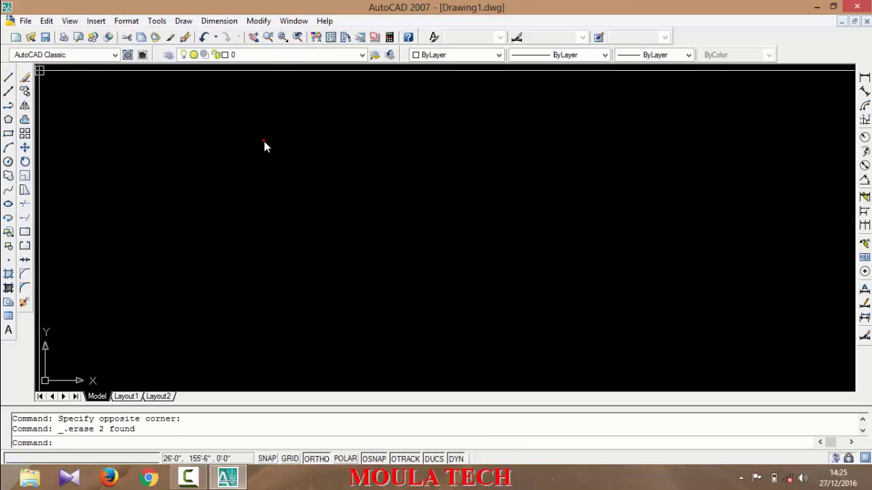
left_click(243, 166)
Draw a connected line of four orthogonal segments running down, right, up and right again
left_click(9, 77)
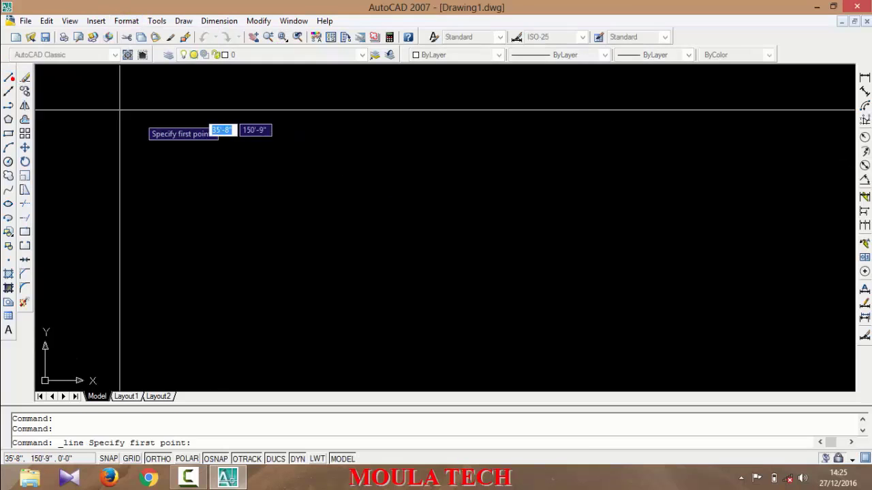
left_click(140, 117)
left_click(188, 215)
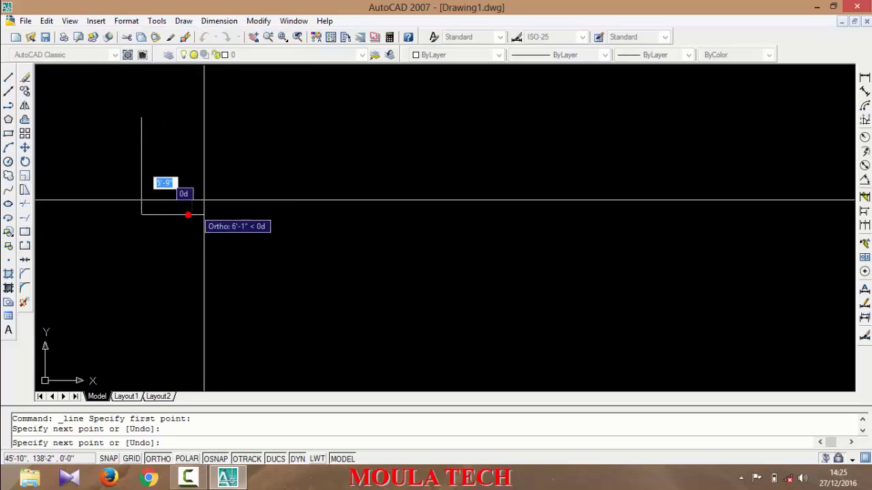
left_click(287, 215)
left_click(287, 141)
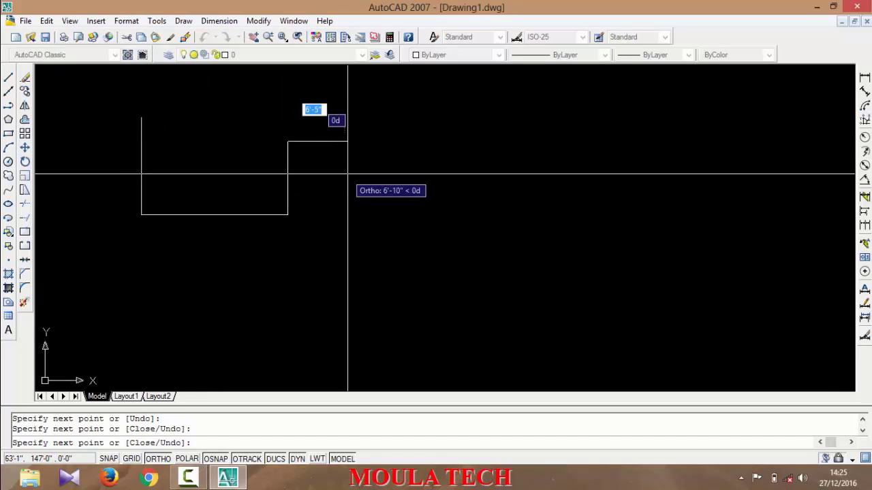
left_click(356, 141)
key("Return")
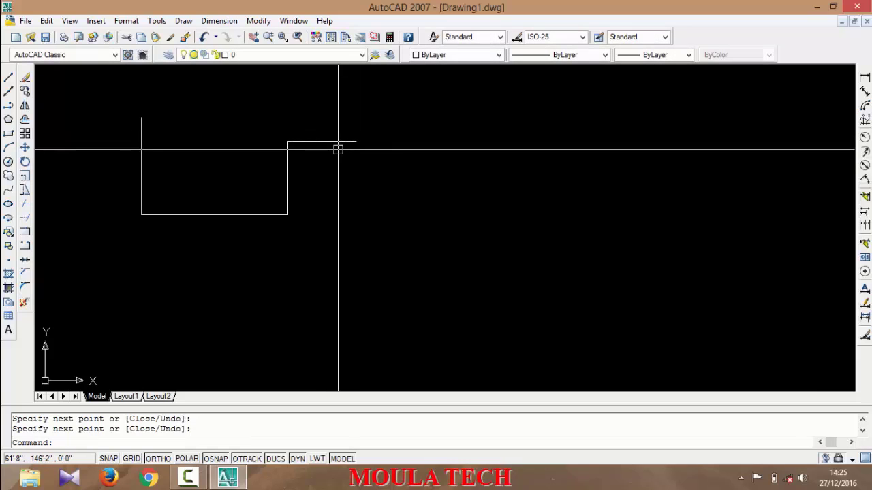
Change the color of the short upper horizontal segment to Red
left_click(327, 141)
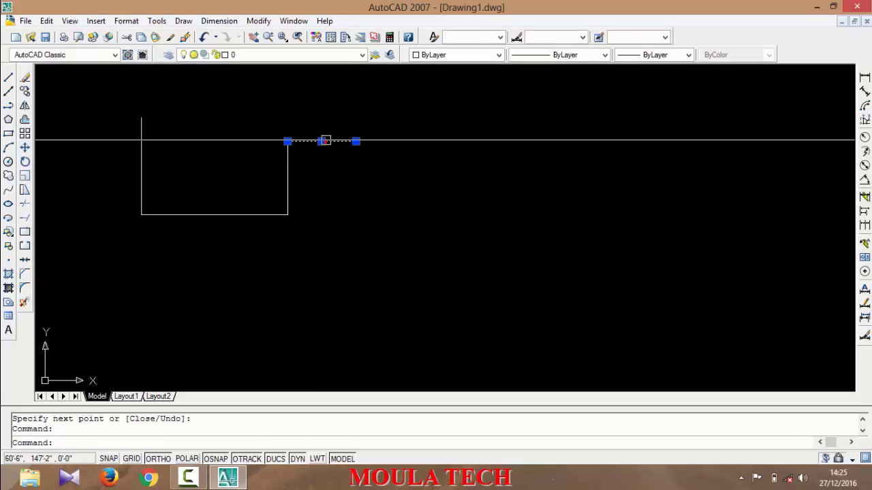
left_click(447, 55)
left_click(443, 89)
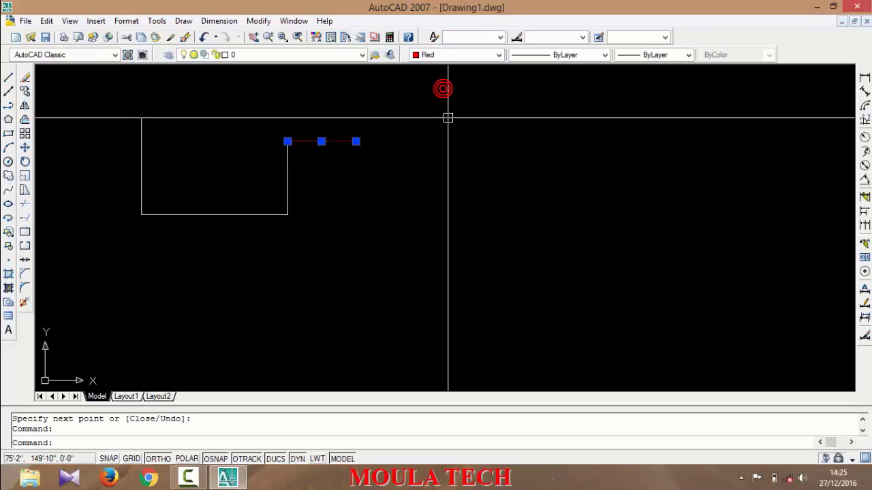
key("Escape")
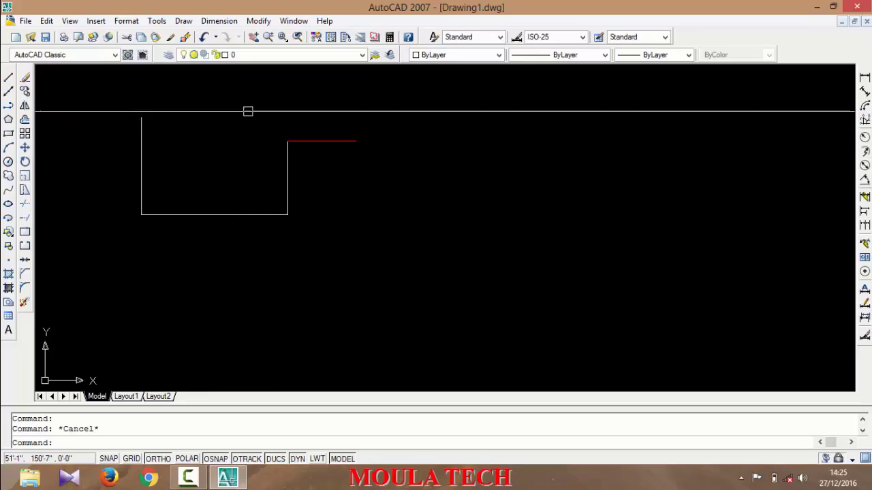
left_click(256, 56)
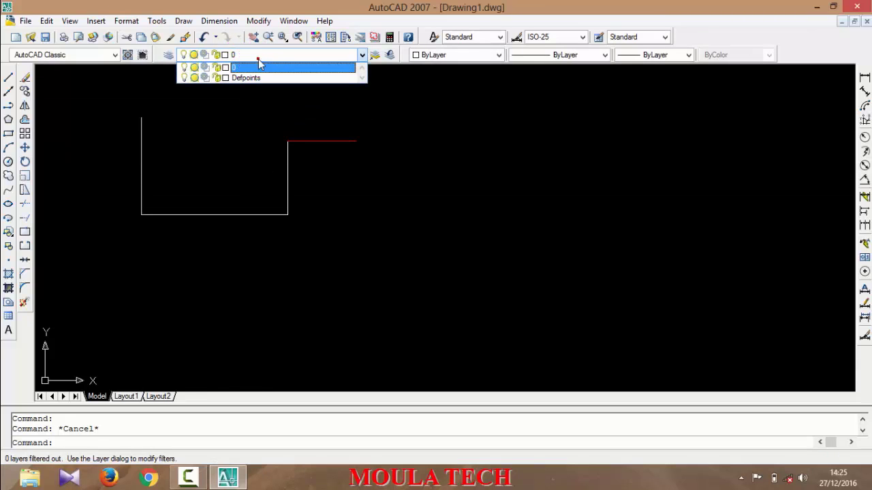
left_click(259, 65)
left_click(256, 57)
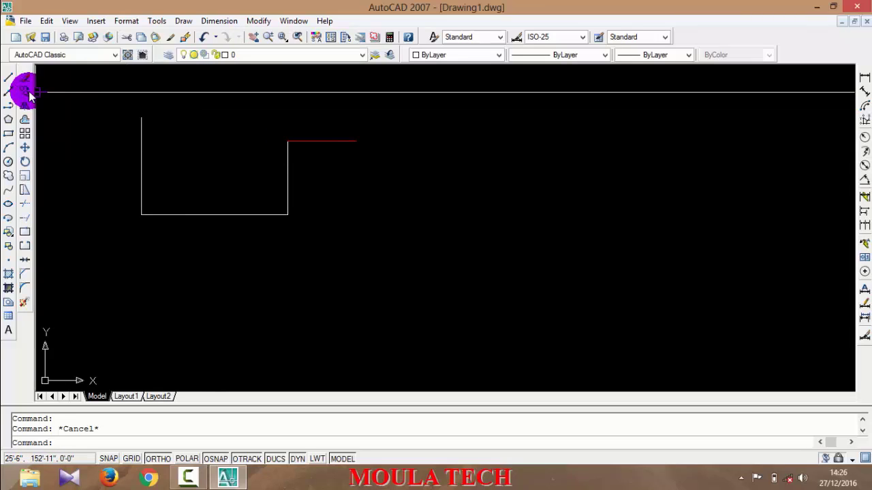
Create a new layer and set its lineweight to 0.30 mm
left_click(126, 20)
left_click(128, 36)
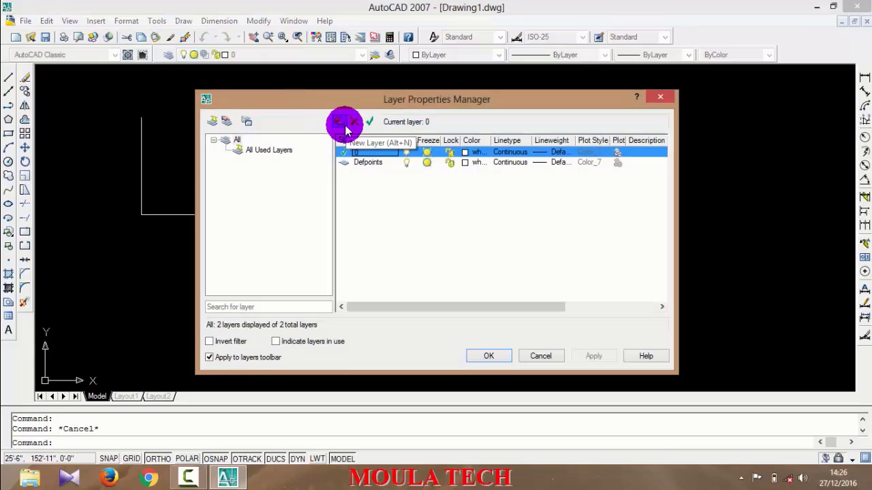
left_click(345, 126)
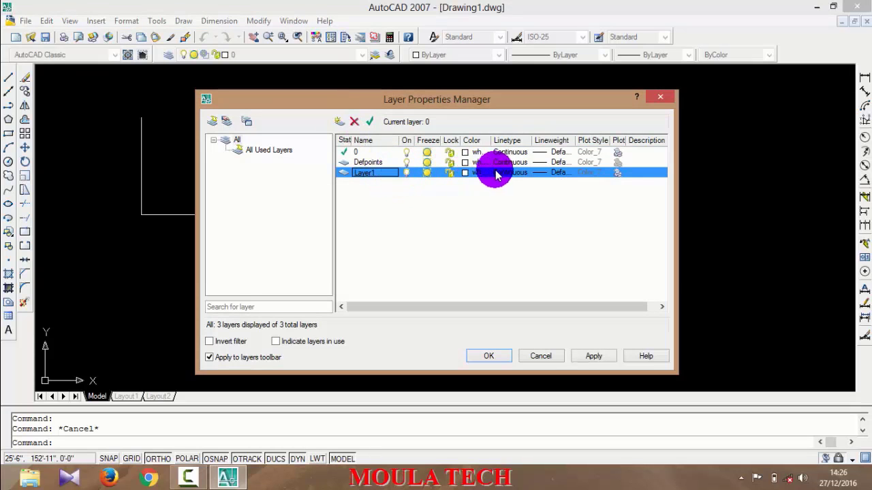
left_click(540, 175)
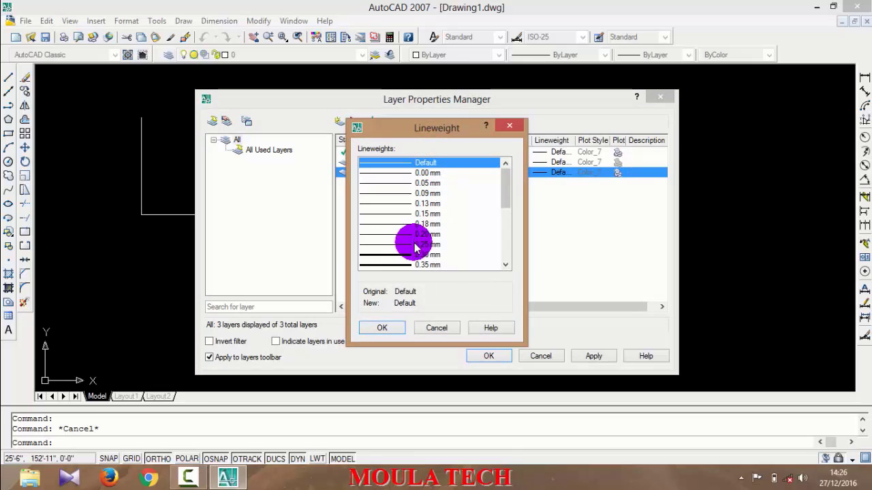
left_click(414, 255)
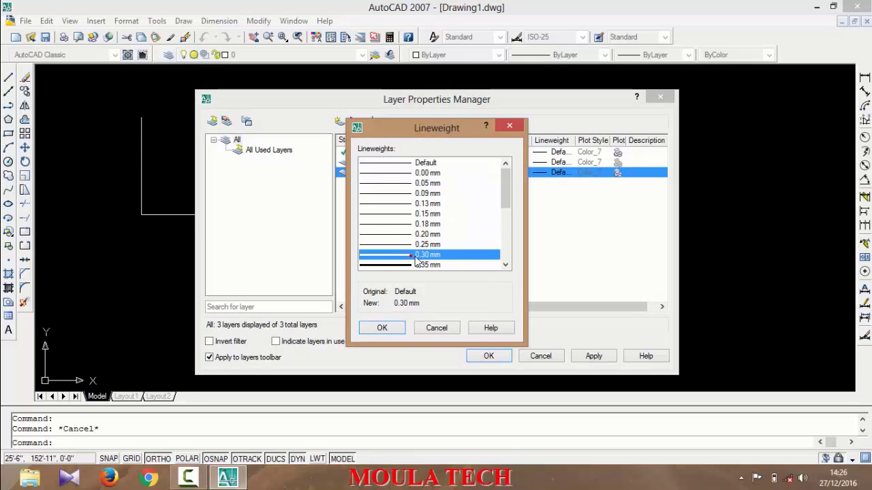
left_click(382, 328)
Set the new layer's color to green 70 and save the layer settings
left_click(466, 176)
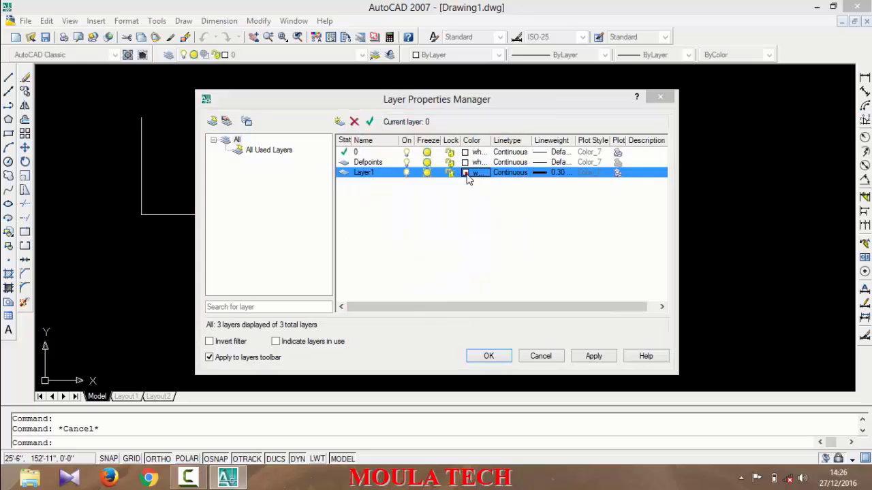
left_click(386, 195)
left_click(420, 344)
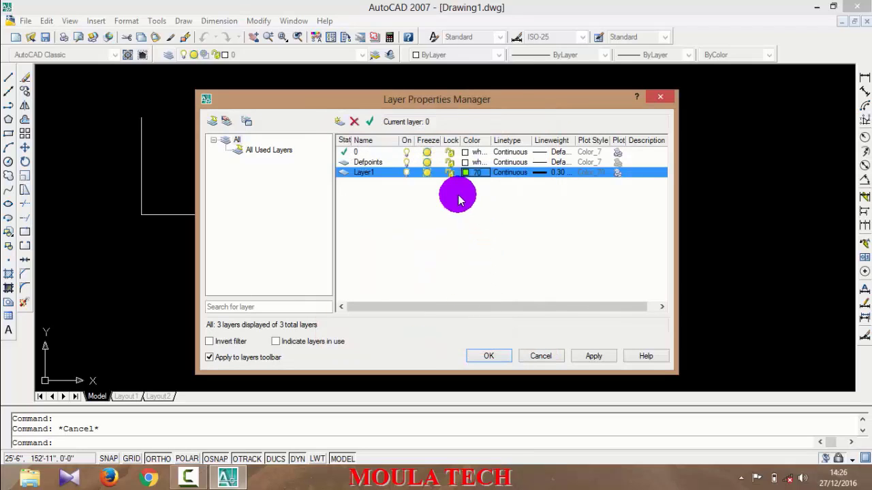
left_click(503, 357)
left_click(253, 54)
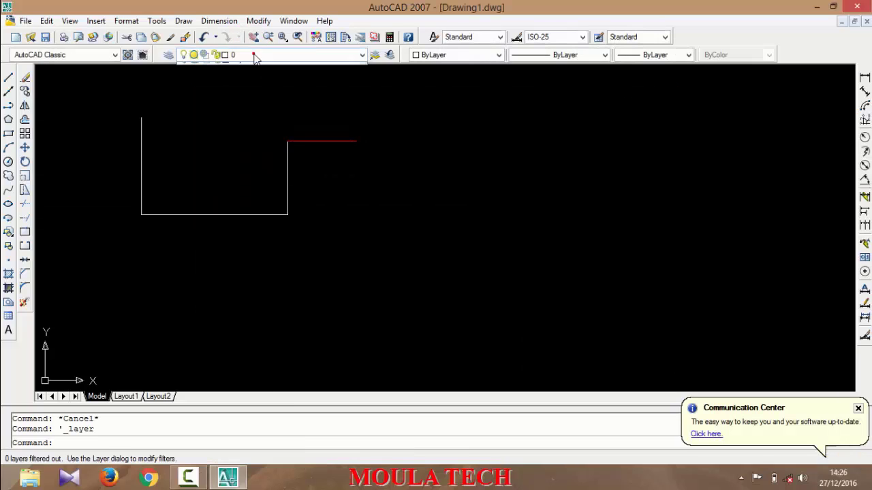
left_click(246, 88)
left_click(370, 107)
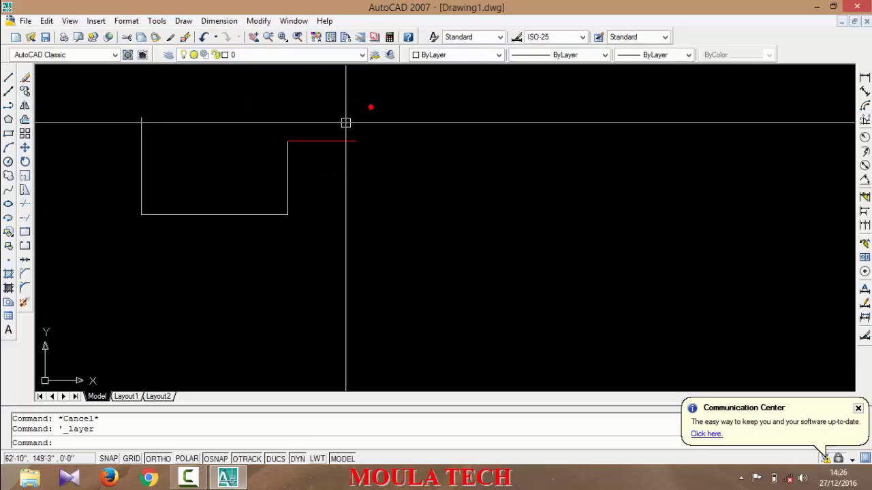
Move the right vertical segment, below the red line, onto Layer1
left_click(310, 180)
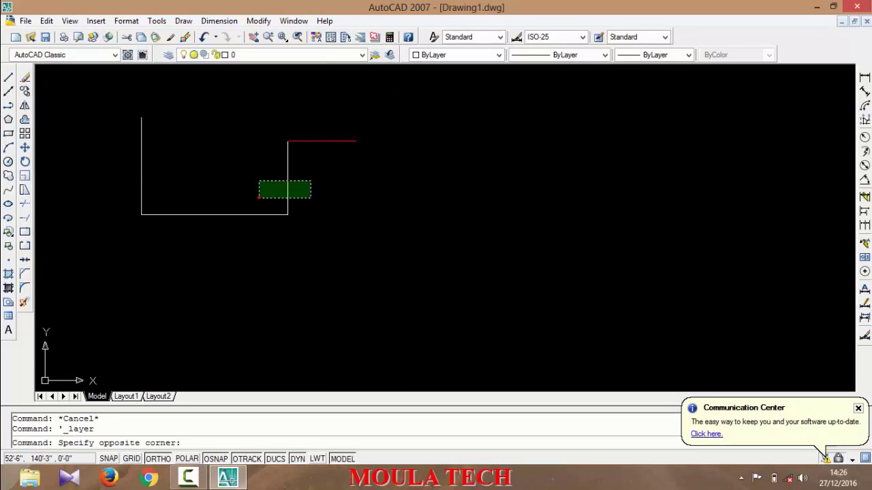
left_click(255, 198)
left_click(251, 55)
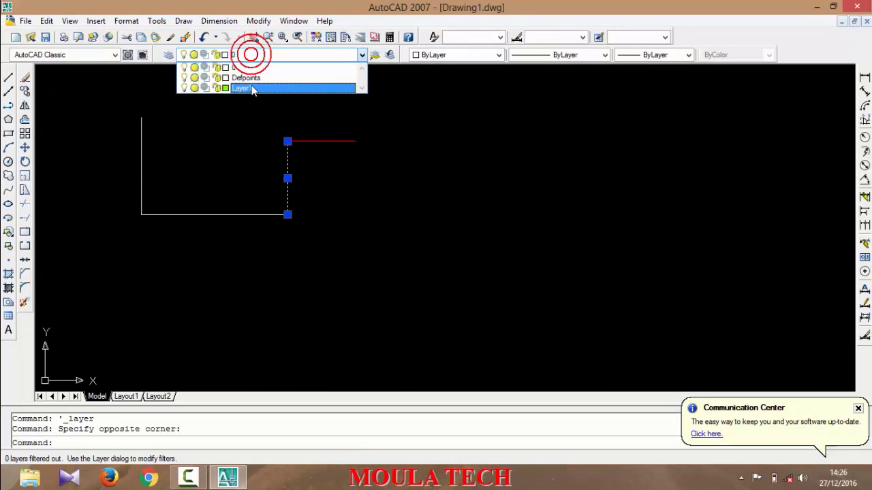
left_click(251, 86)
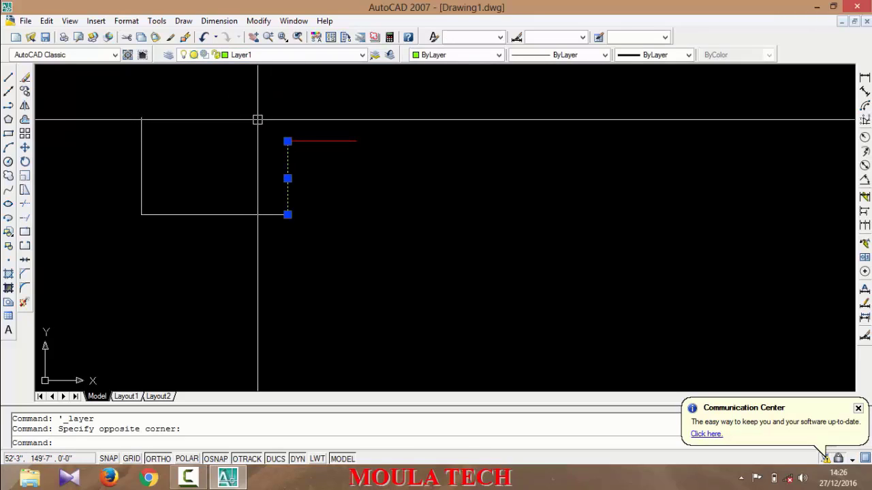
key("Escape")
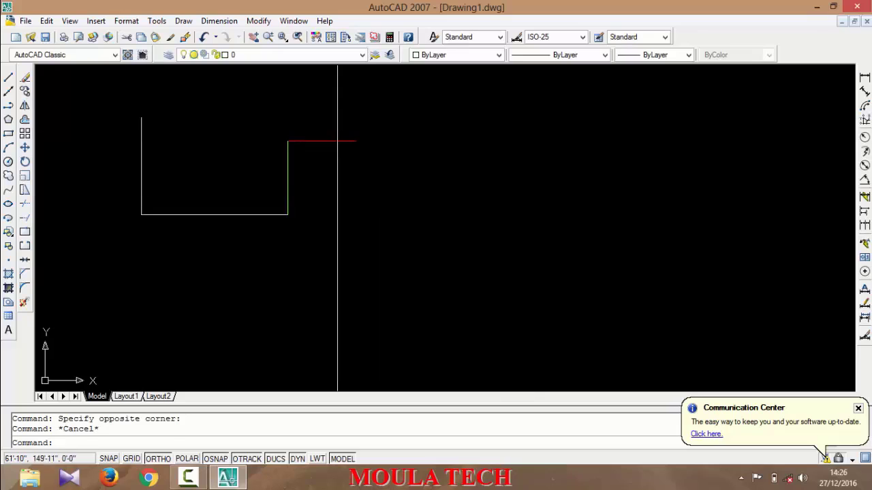
Erase all four connected line segments from the drawing
left_click(338, 110)
left_click(118, 248)
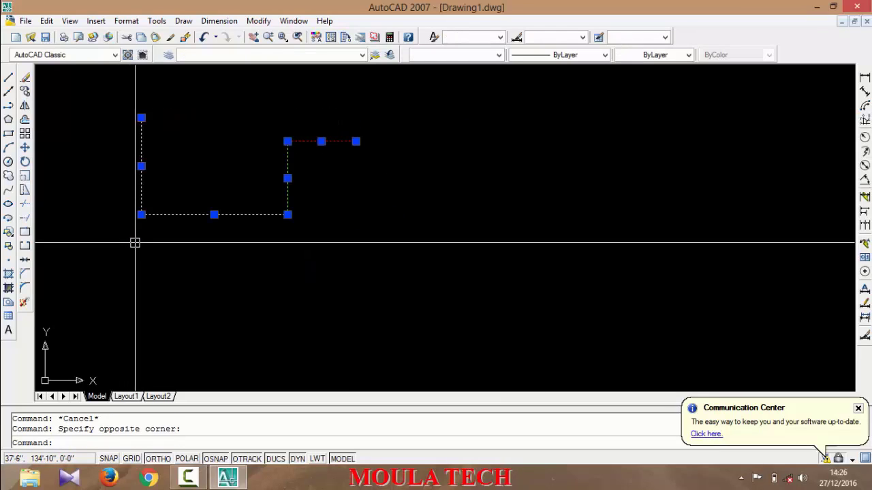
key("Delete")
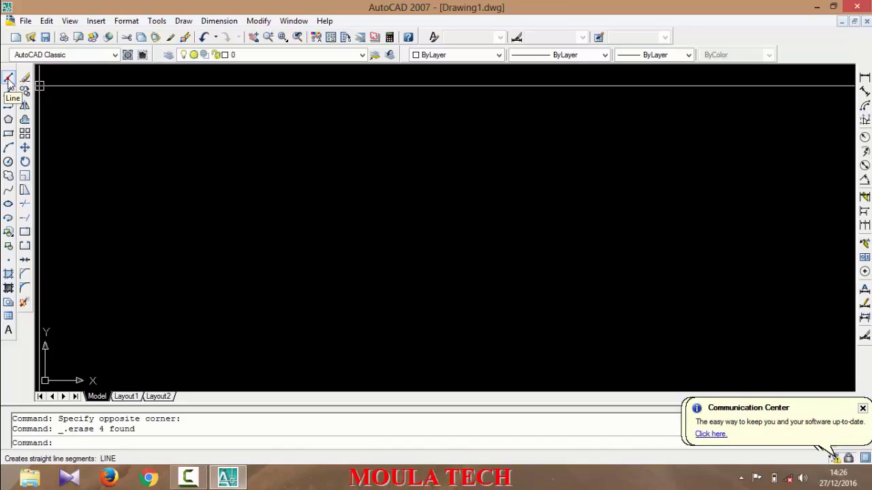
Start a line with Ortho off and draw a four-segment zigzag across the upper part of the drawing
left_click(8, 83)
left_click(127, 160)
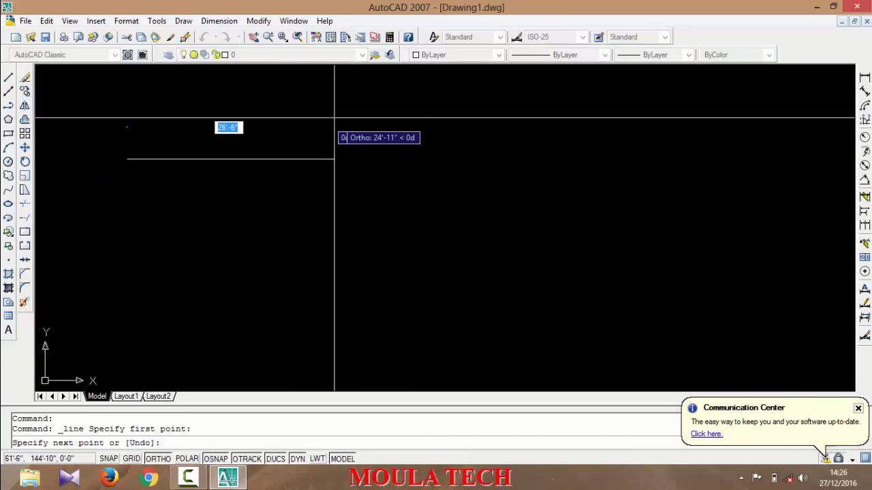
key("F8")
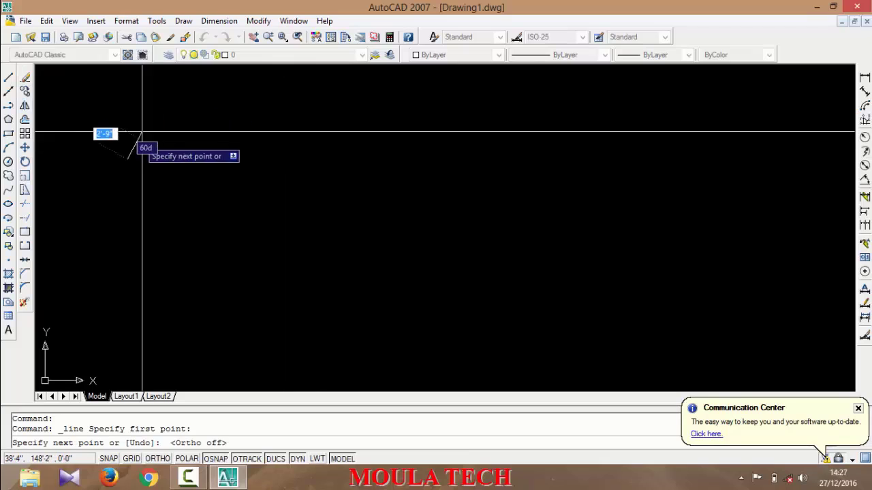
left_click(164, 119)
left_click(233, 152)
left_click(277, 108)
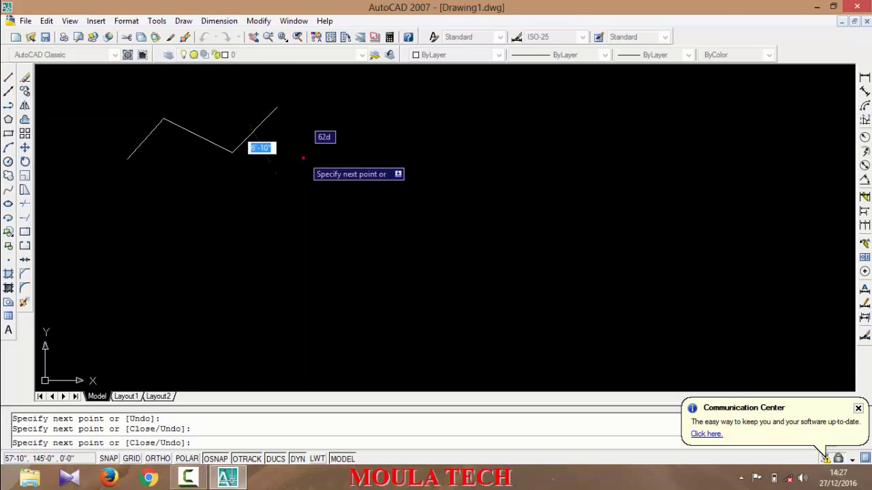
left_click(303, 157)
Turn Ortho on and continue the line with a horizontal segment to the right and a 10'5 vertical segment upward
key("F8")
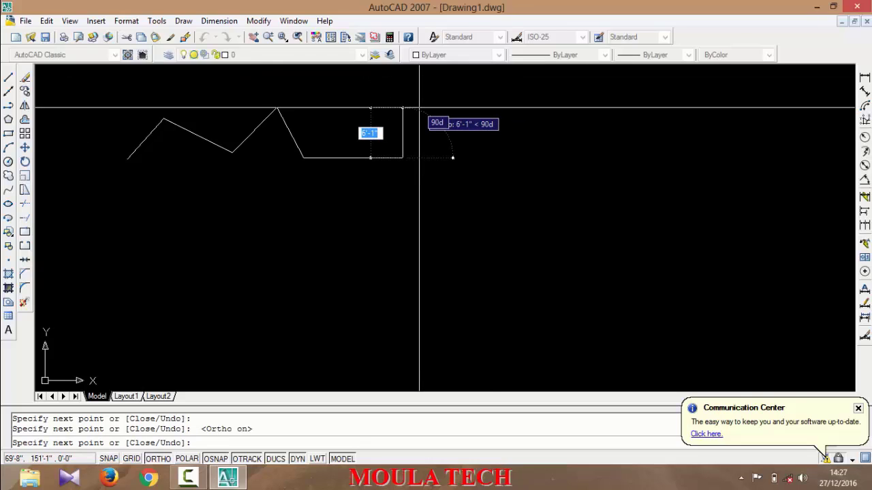
type("10'5")
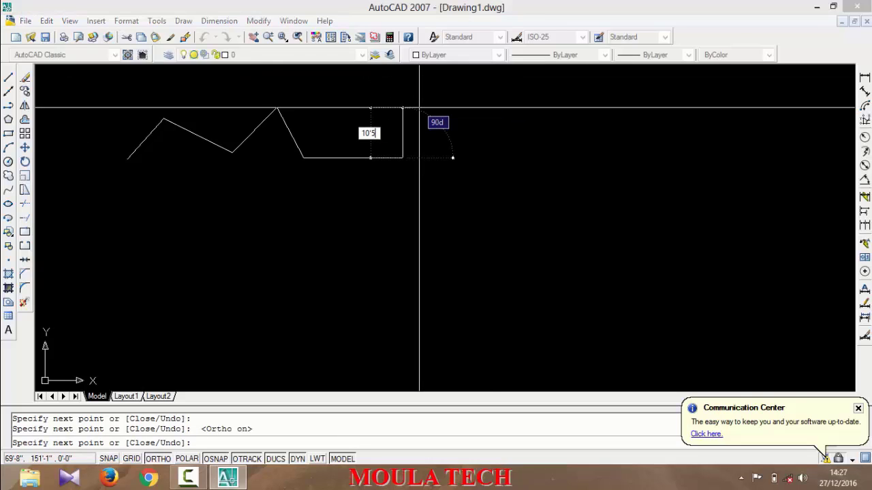
key("Return")
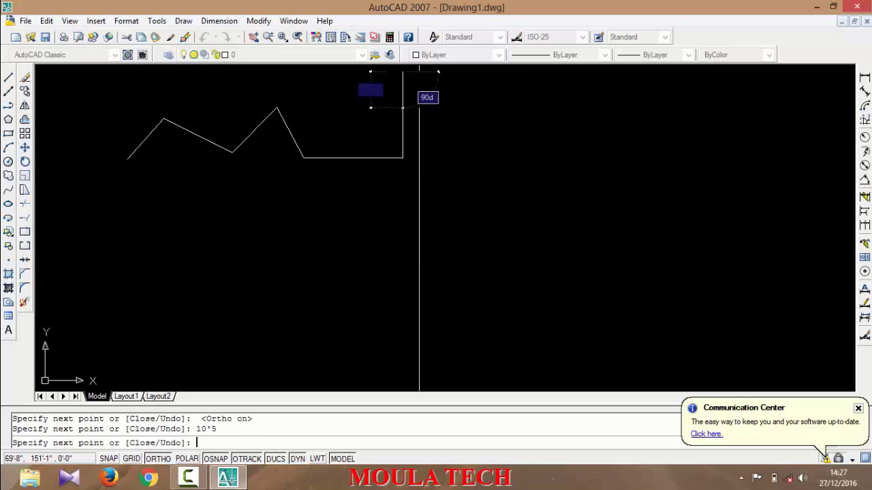
key("Escape")
scroll(401, 157, "down", 2)
scroll(378, 118, "up", 1)
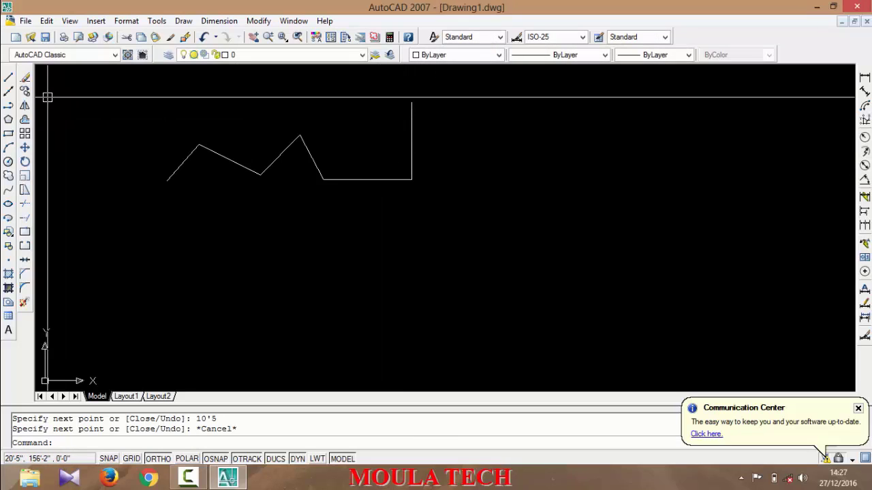
With Ortho off, draw an infinite construction line sloping slightly down to the right beneath the zigzag
left_click(8, 97)
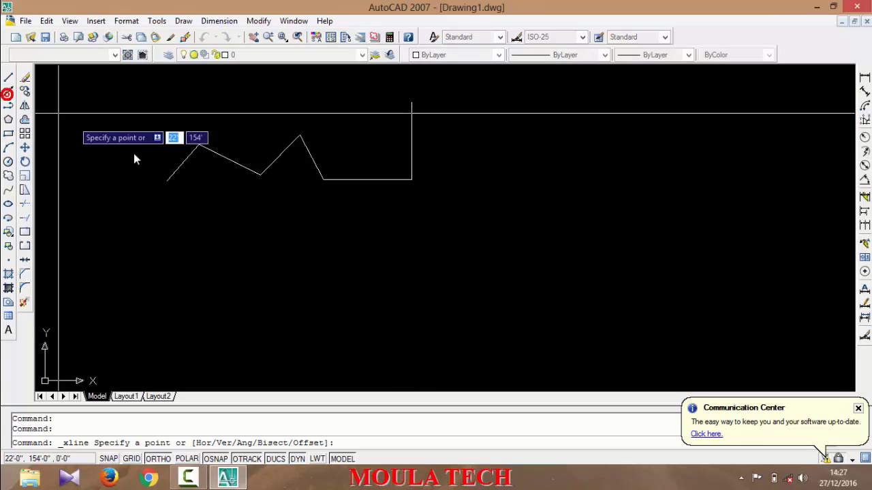
left_click(204, 218)
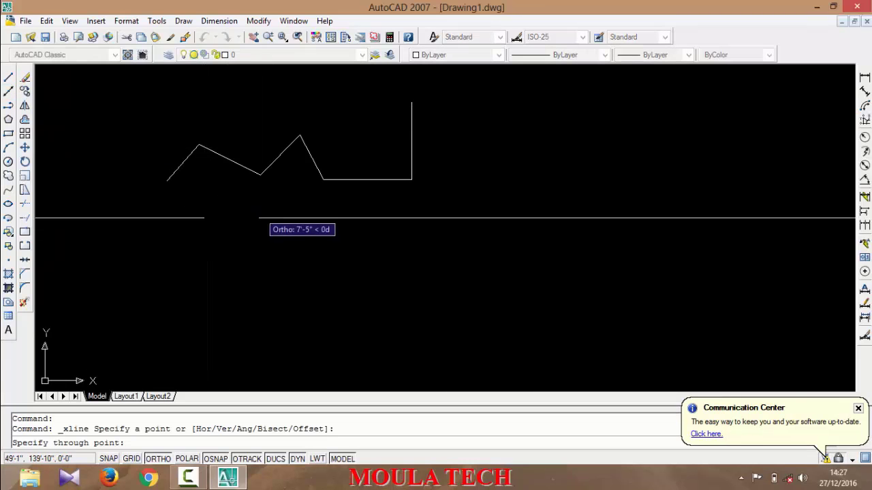
key("F8")
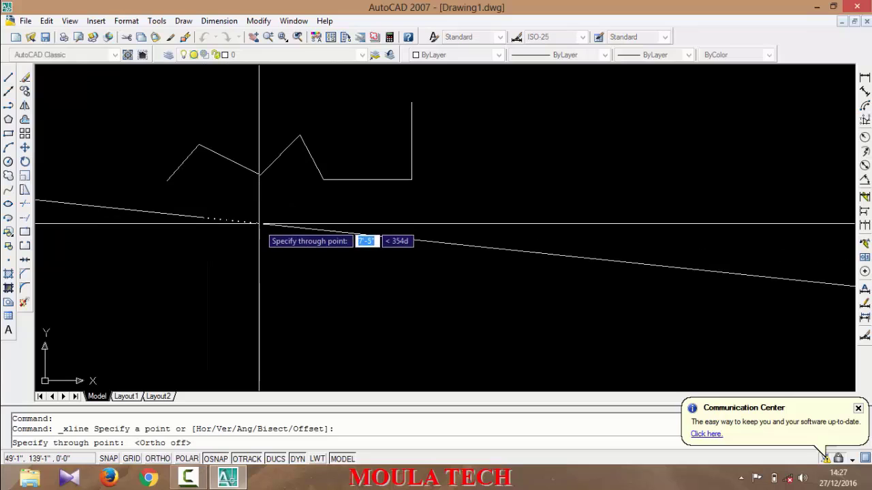
left_click(259, 226)
key("Escape")
scroll(306, 248, "down", 5)
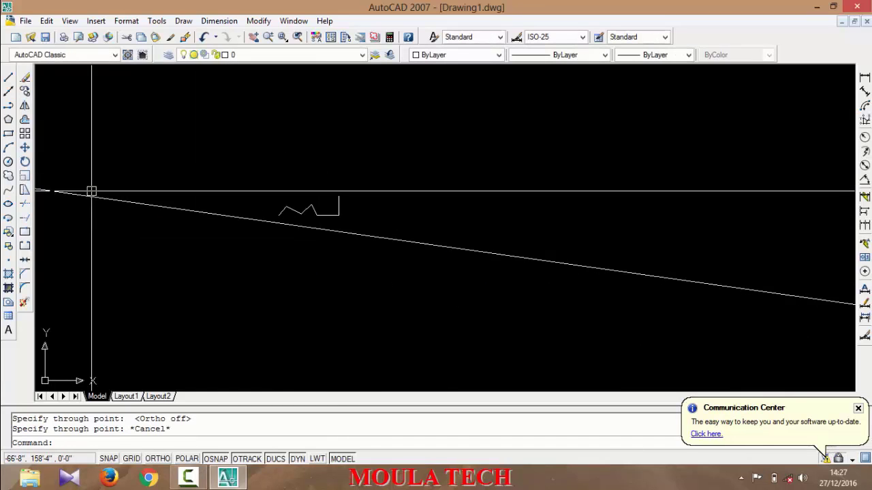
scroll(91, 191, "up", 3)
scroll(258, 225, "down", 3)
scroll(422, 246, "up", 1)
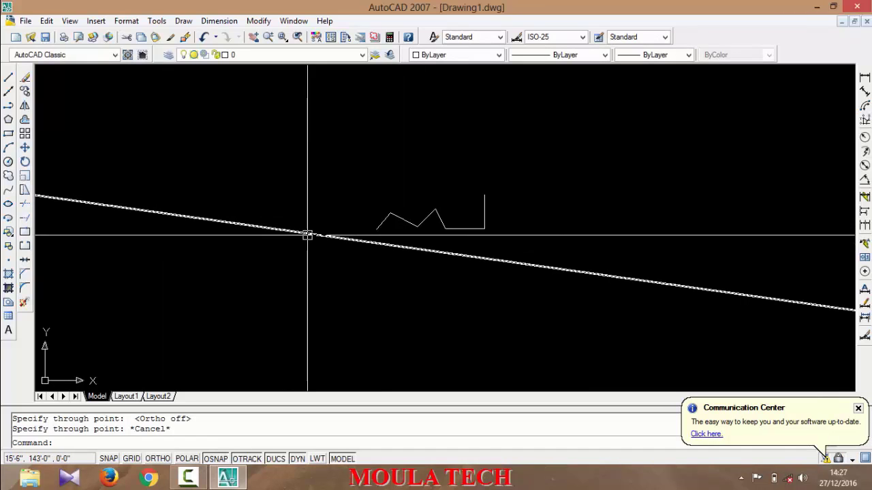
scroll(229, 200, "down", 1)
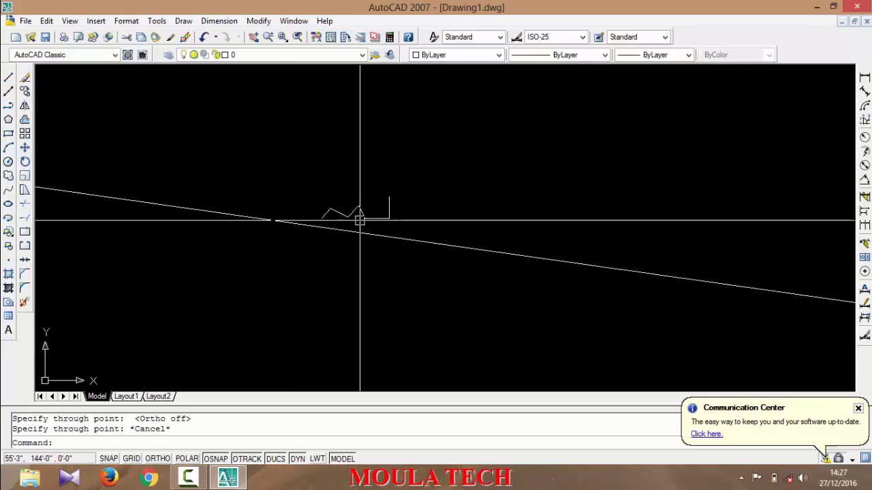
scroll(358, 220, "up", 5)
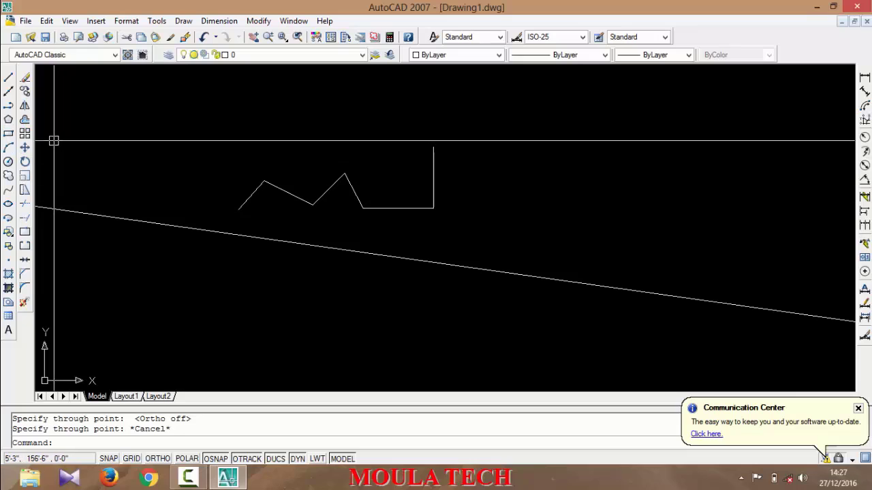
Draw a freehand five-segment zigzag polyline below the construction line
left_click(10, 110)
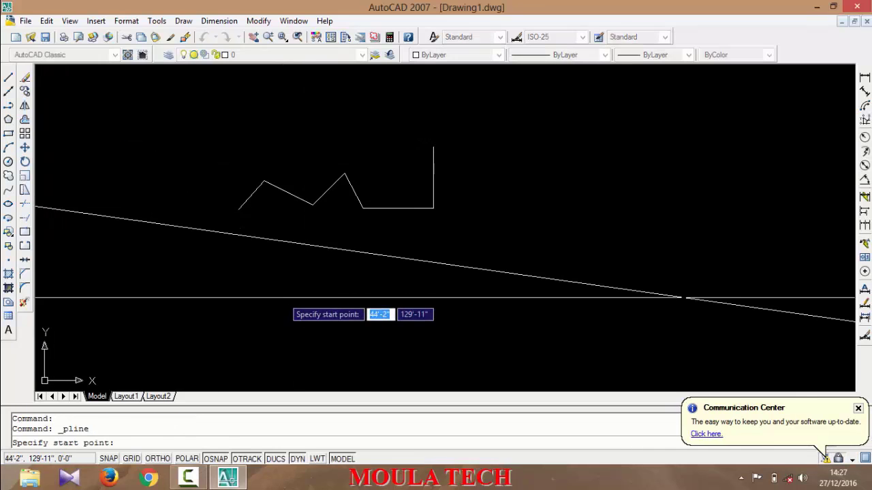
left_click(281, 298)
left_click(299, 266)
left_click(330, 322)
left_click(358, 283)
left_click(421, 321)
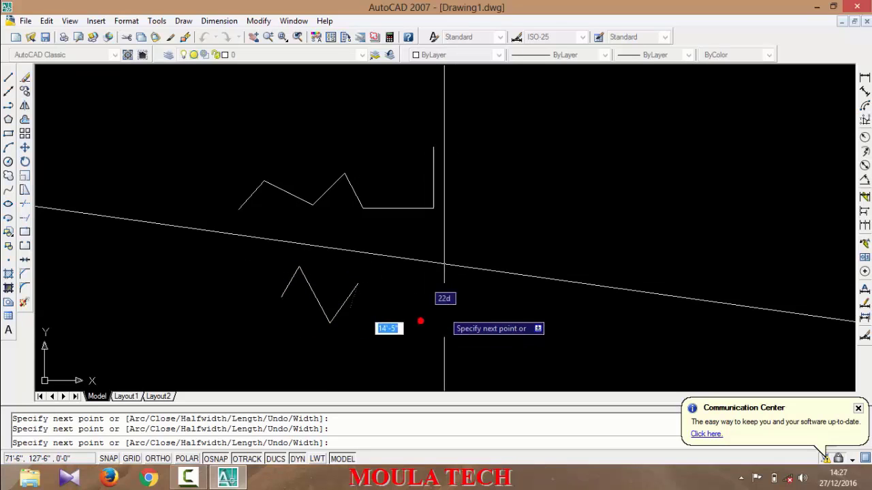
left_click(459, 300)
left_click(431, 359)
key("Escape")
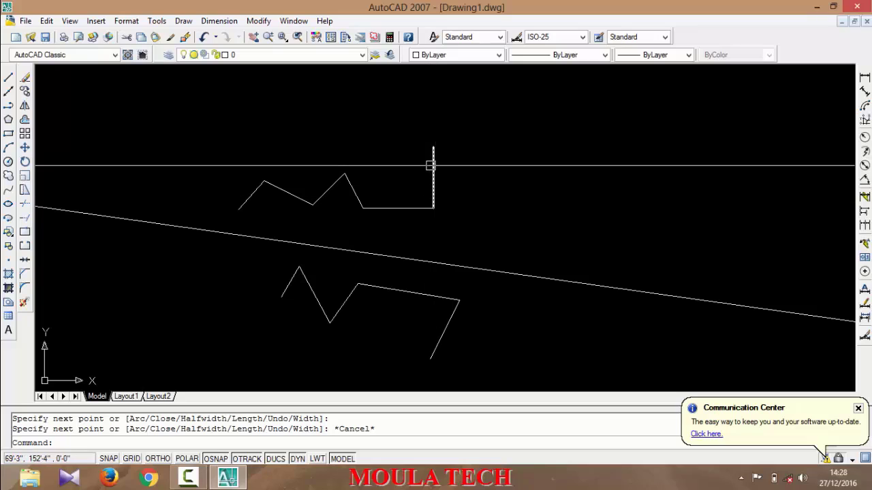
Erase the sloping segment joining the zigzag to the horizontal line, and erase the construction line
left_click(352, 185)
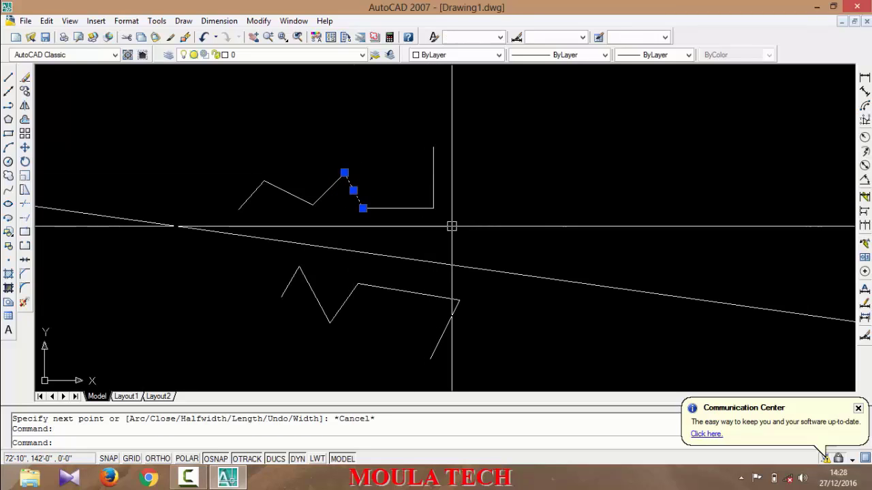
key("Delete")
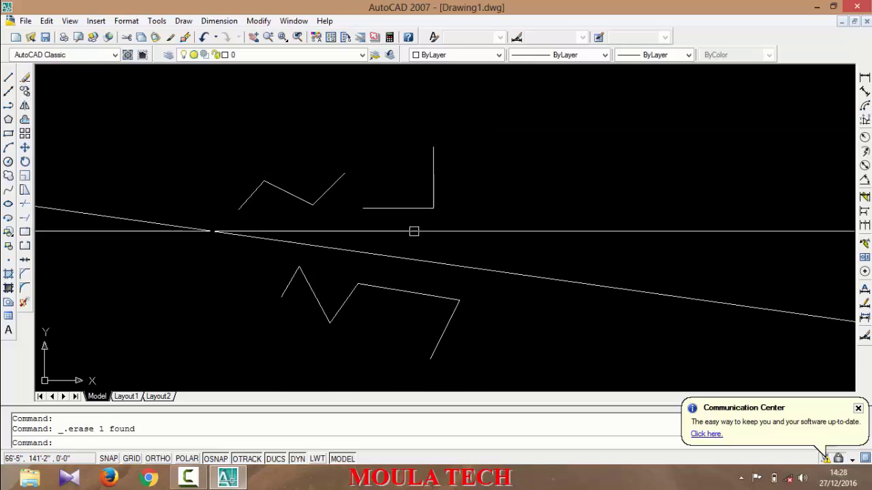
left_click(347, 249)
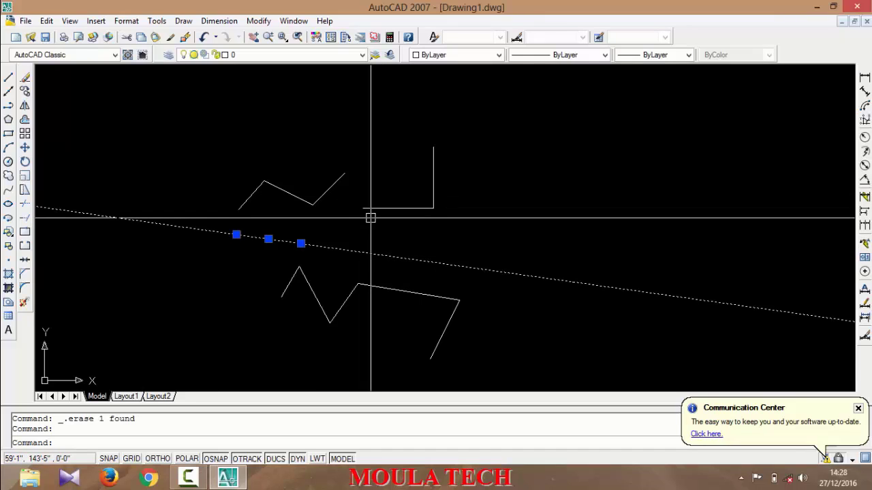
key("Delete")
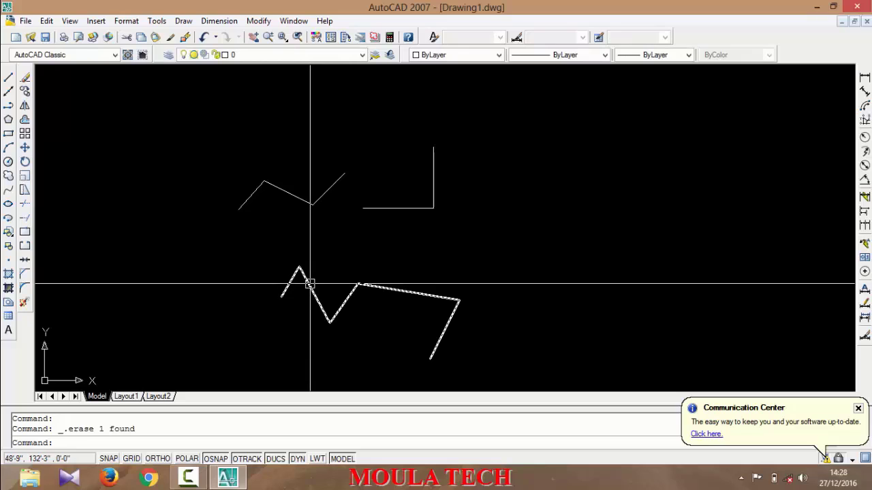
Erase the polyline together with all the remaining line segments
left_click(310, 284)
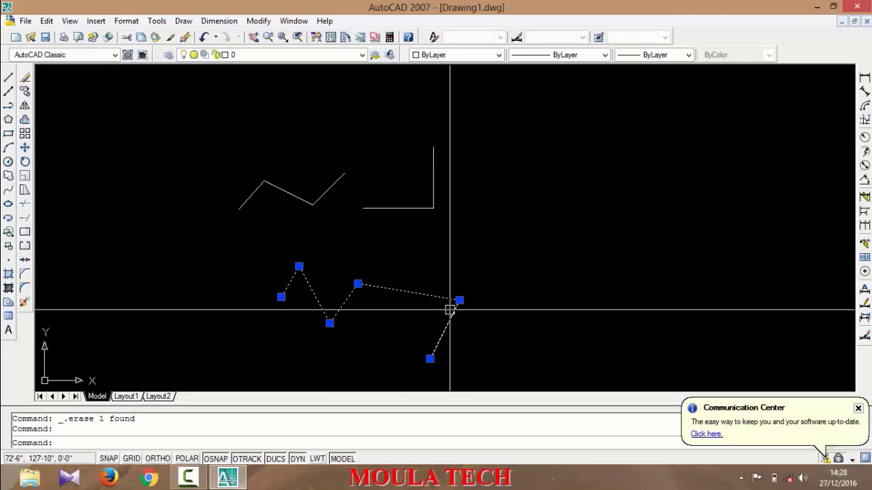
key("Escape")
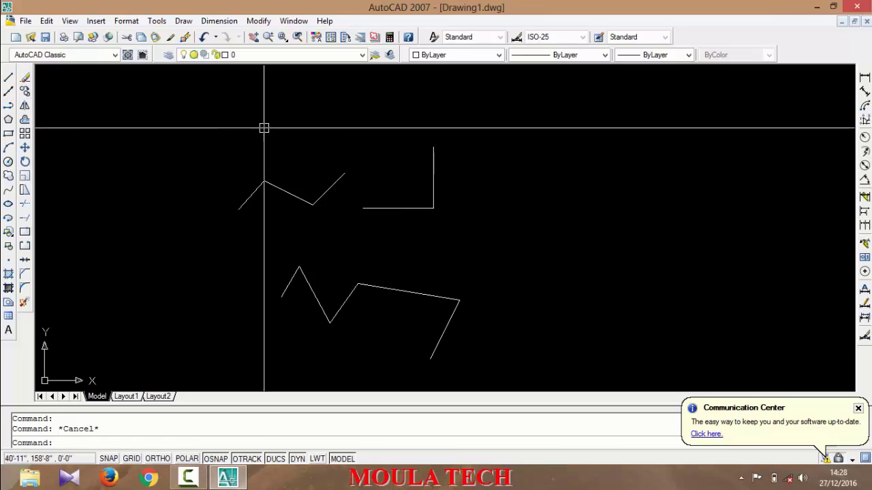
left_click(501, 99)
left_click(185, 348)
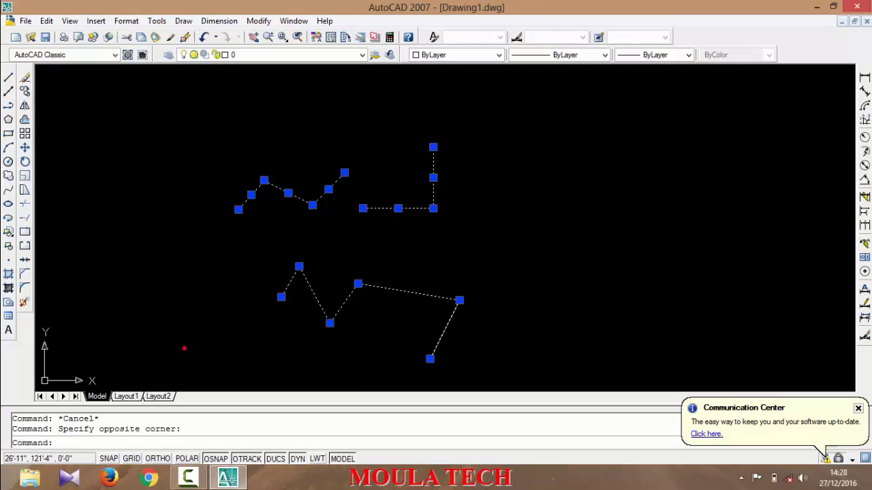
key("Delete")
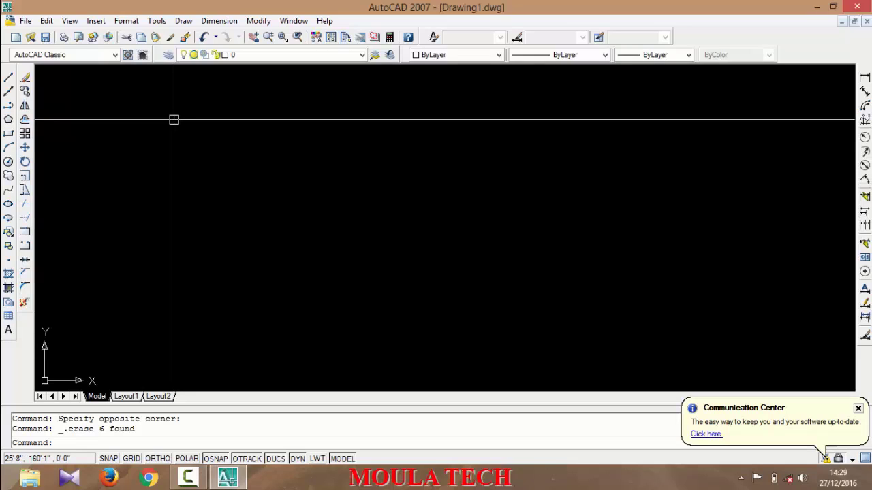
Draw a 3-sided polygon inscribed in a circle of about 12'-11" radius in the upper-left area
left_click(8, 120)
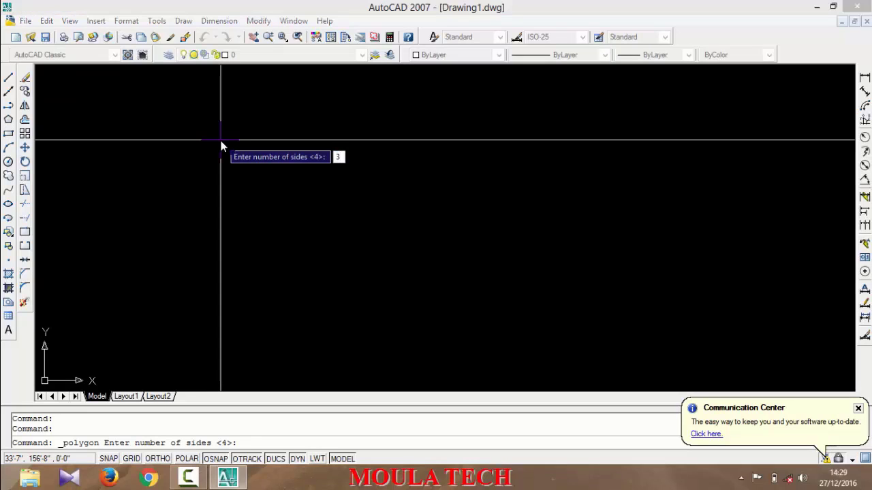
type("3")
key("Return")
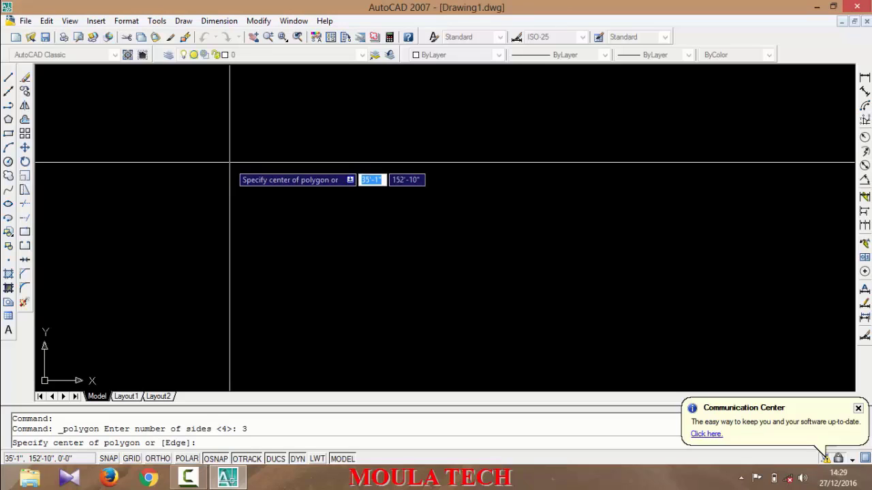
left_click(224, 156)
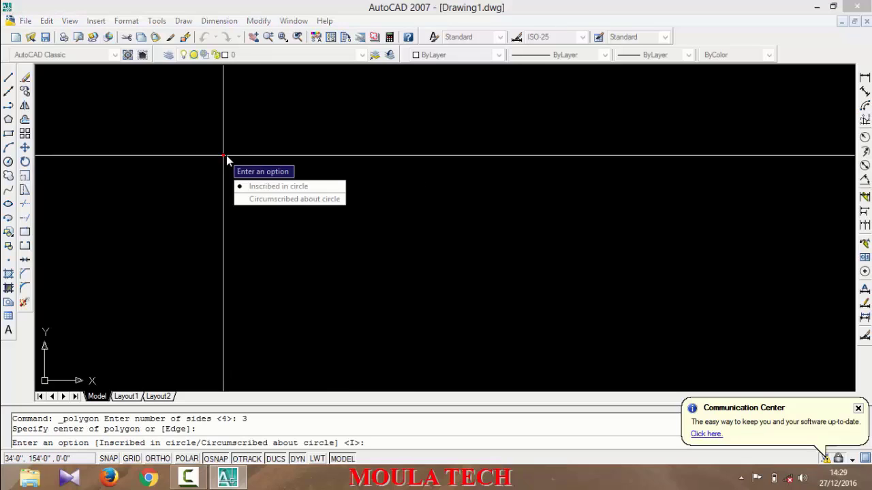
left_click(246, 188)
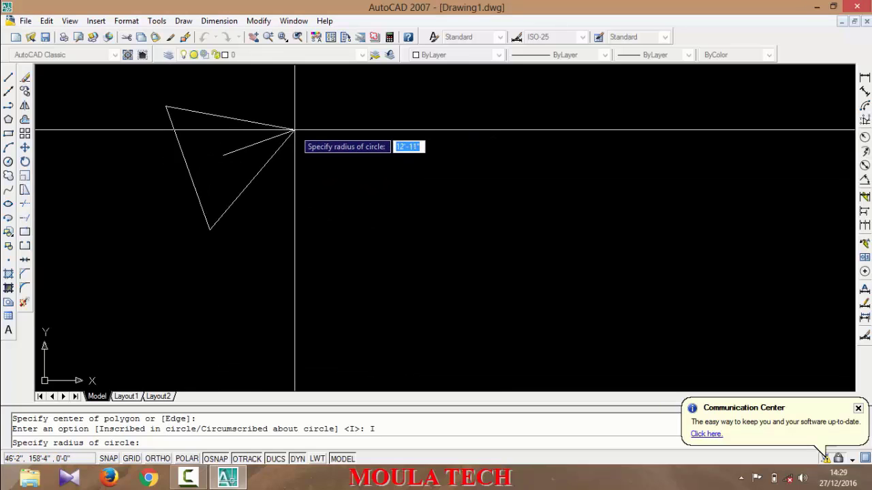
left_click(294, 130)
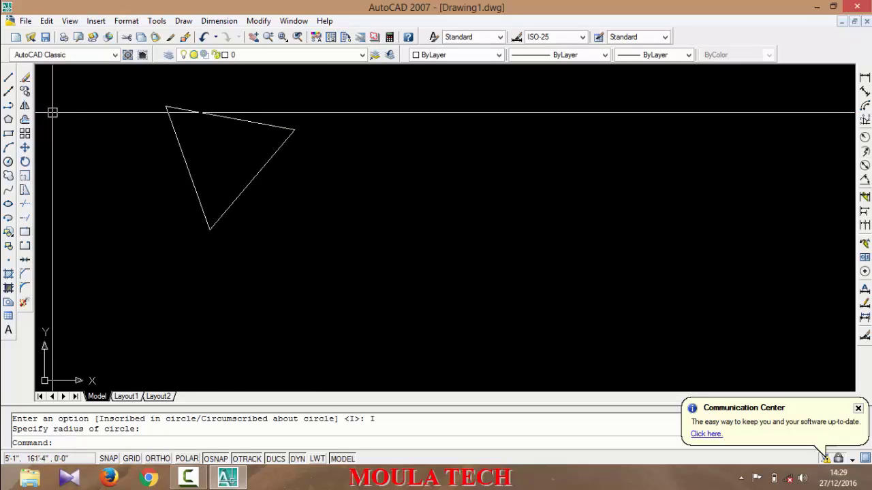
Draw a 5-sided polygon inscribed in a circle to the right of the triangle, with one vertex pointing straight up
left_click(13, 121)
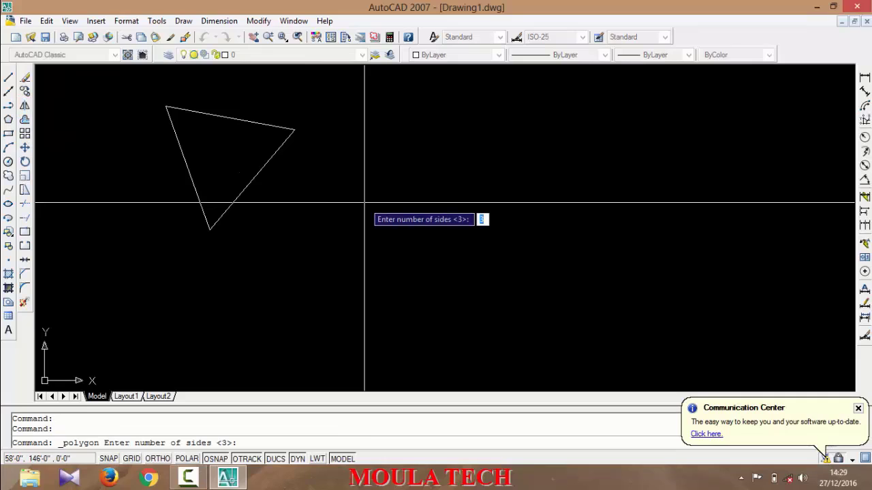
type("5")
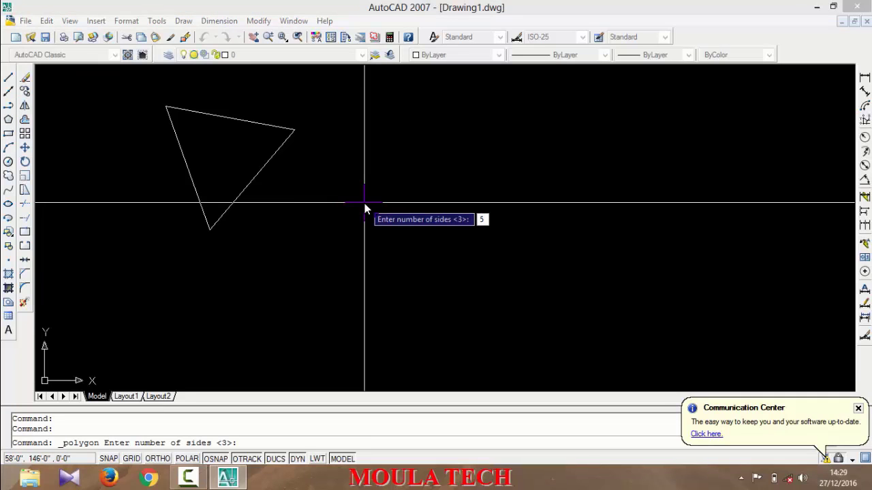
key("Return")
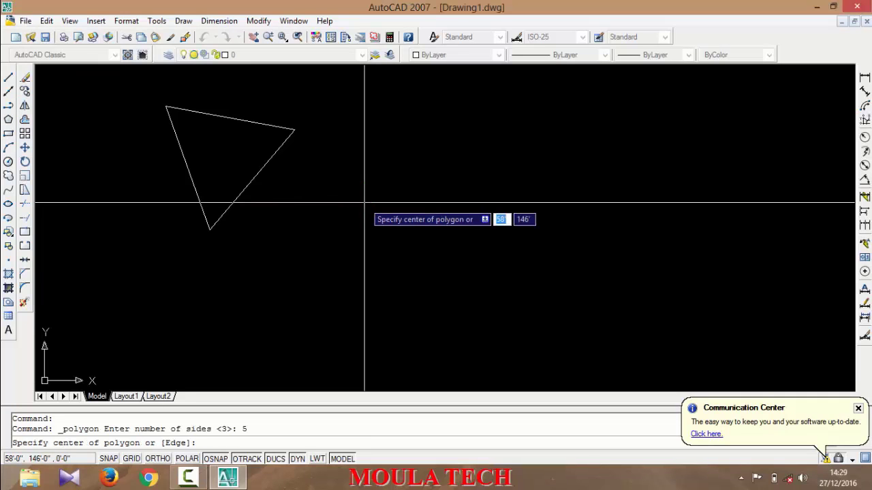
left_click(364, 202)
left_click(393, 233)
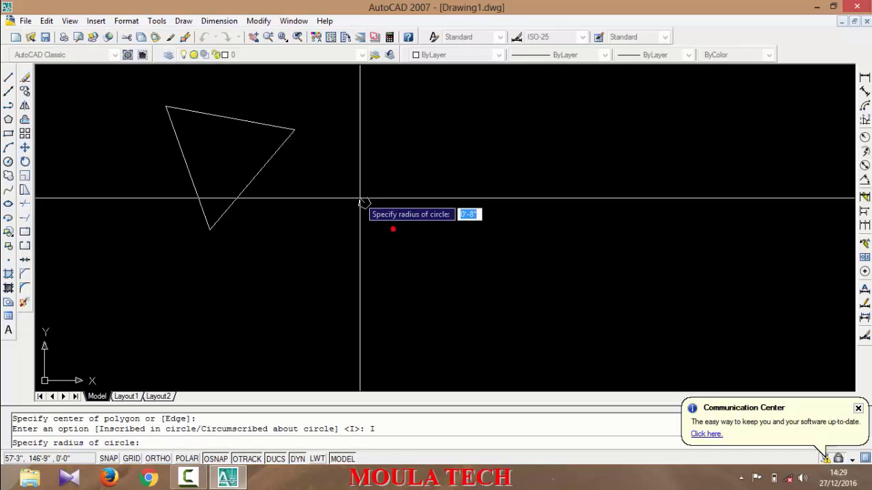
left_click(363, 148)
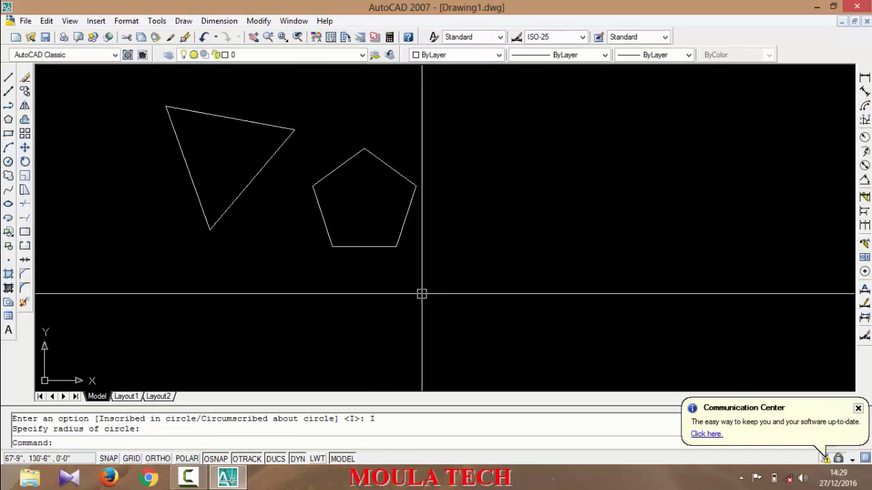
Draw a slightly tilted 4-sided polygon inscribed in a circle, placed to the right of the pentagon
left_click(9, 120)
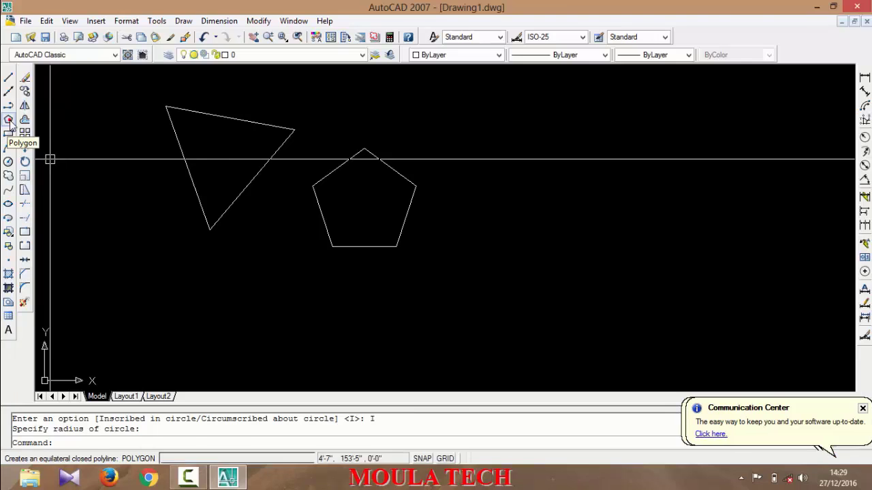
type("4")
key("Return")
left_click(533, 184)
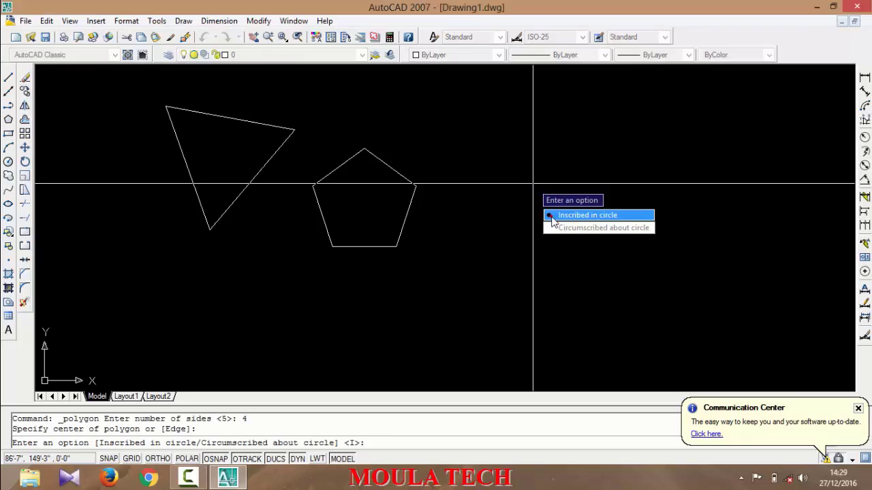
left_click(553, 215)
left_click(498, 154)
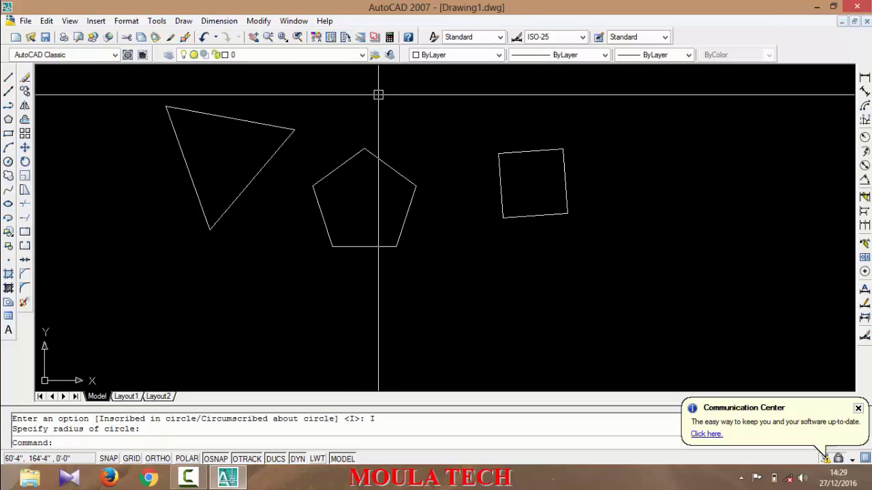
Draw a freehand horizontal rectangle just below the triangle and pentagon using the Rectangle command
left_click(9, 134)
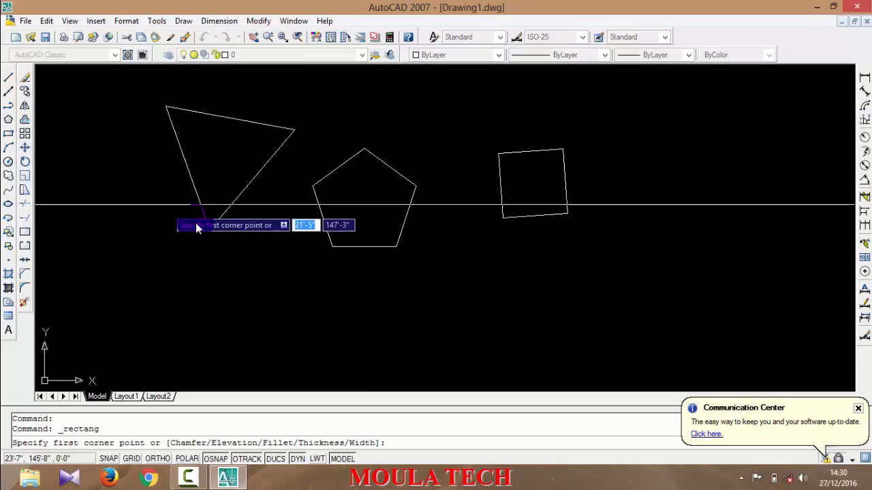
left_click(242, 263)
left_click(359, 334)
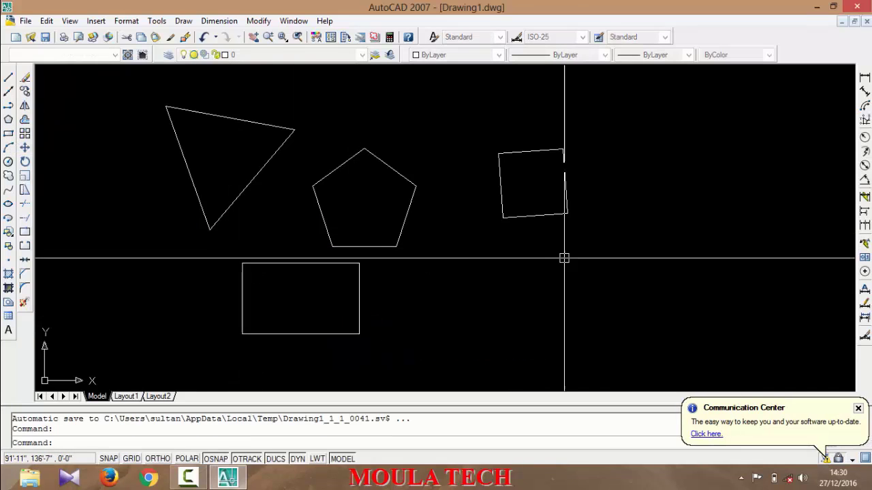
Draw a rectangle 2' wide and 3' high between the pentagon and the square, just below them
left_click(9, 134)
left_click(454, 269)
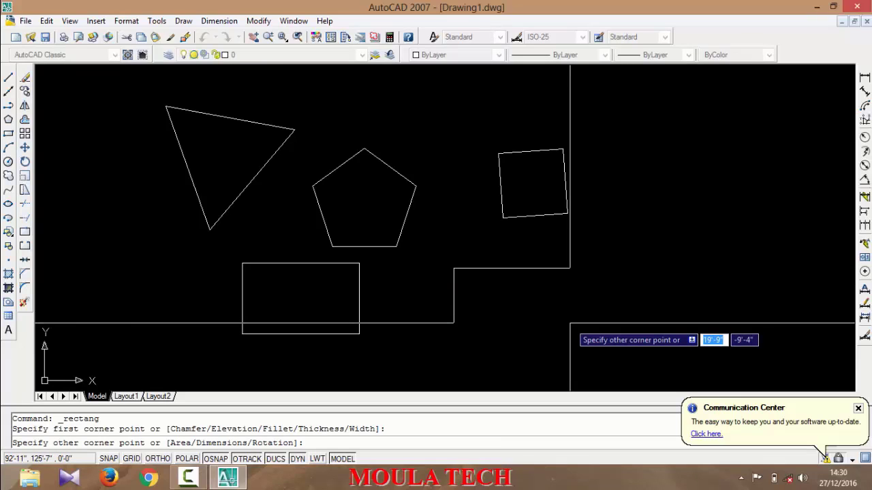
type("2")
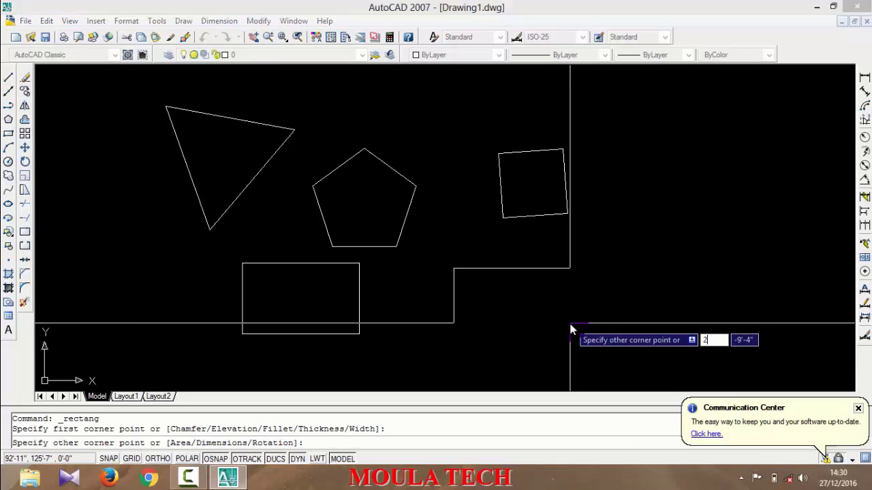
key("Tab")
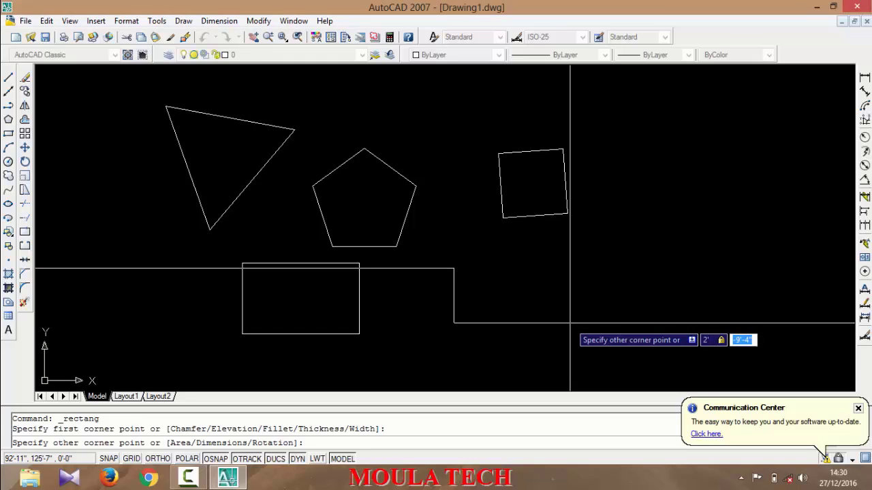
type("3")
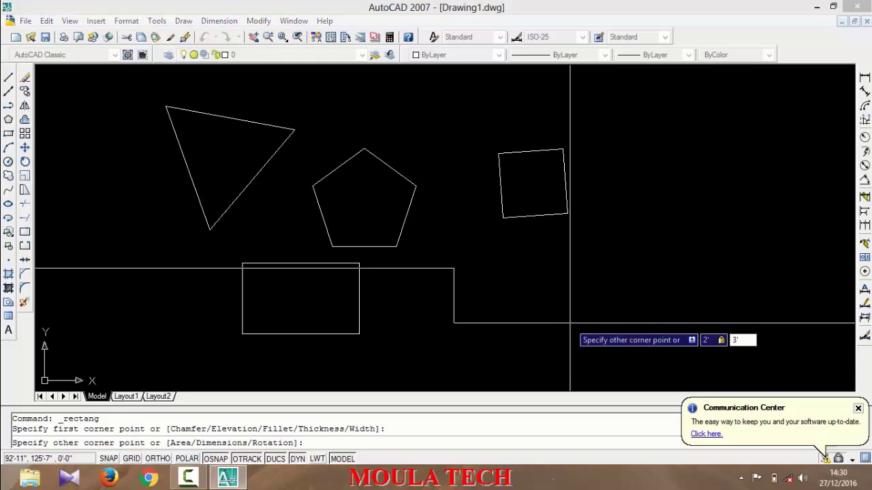
key("Return")
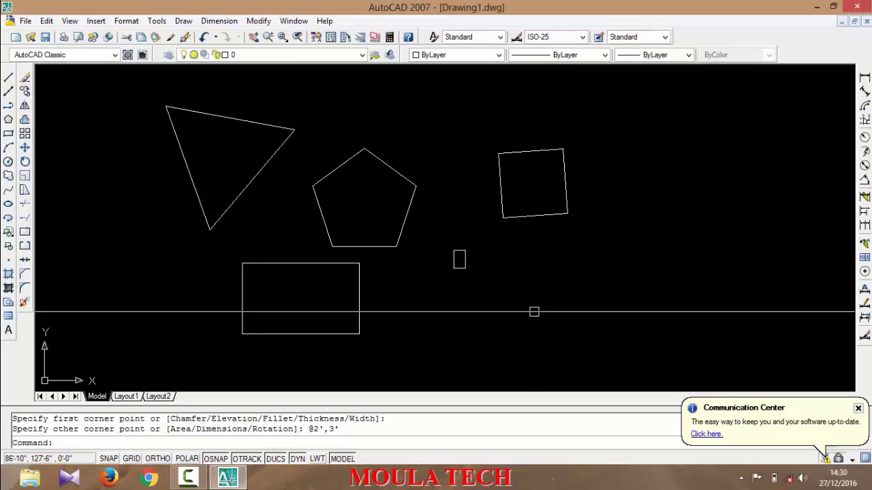
Add a linear dimension for the small rectangle's width, placed just above its top edge
scroll(463, 256, "up", 9)
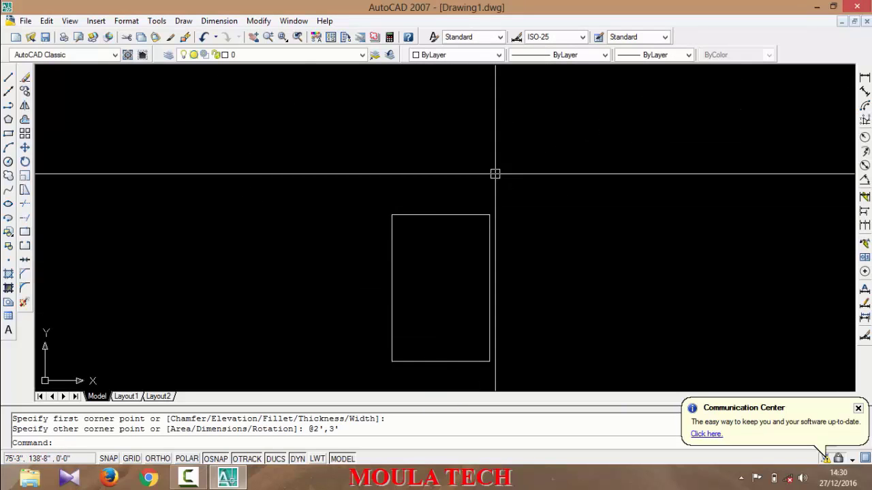
scroll(493, 205, "down", 6)
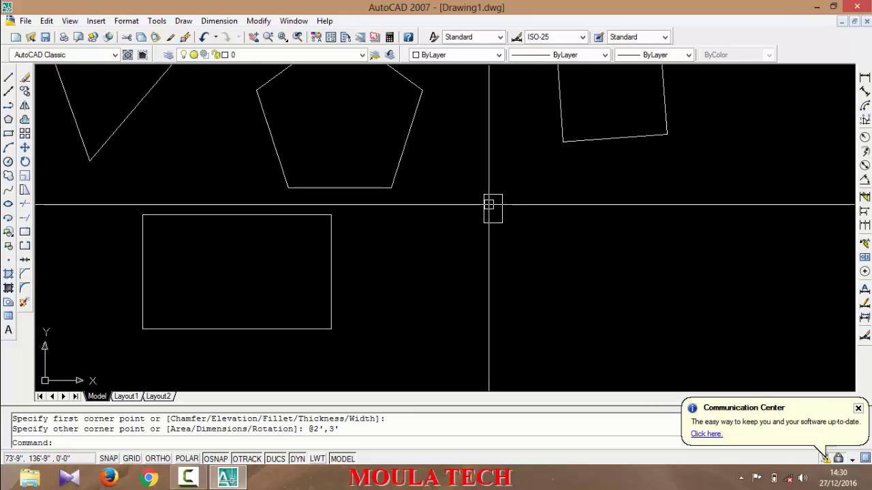
scroll(502, 220, "down", 3)
scroll(436, 150, "up", 6)
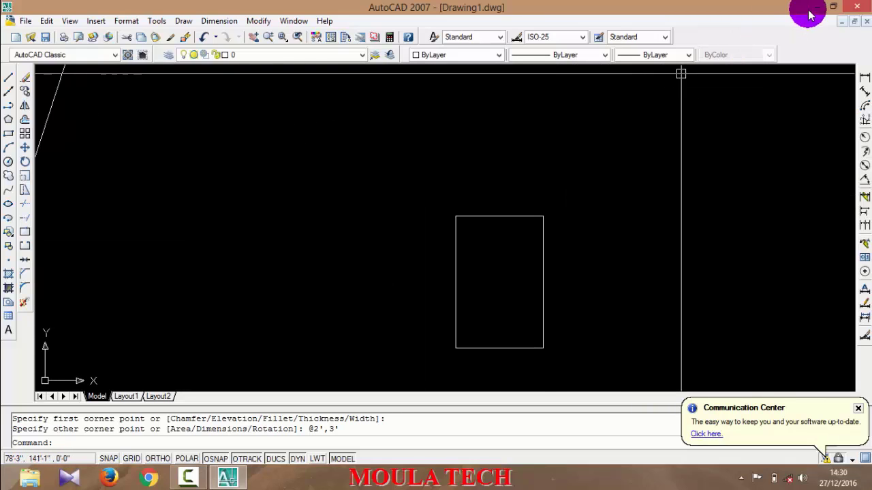
left_click(865, 77)
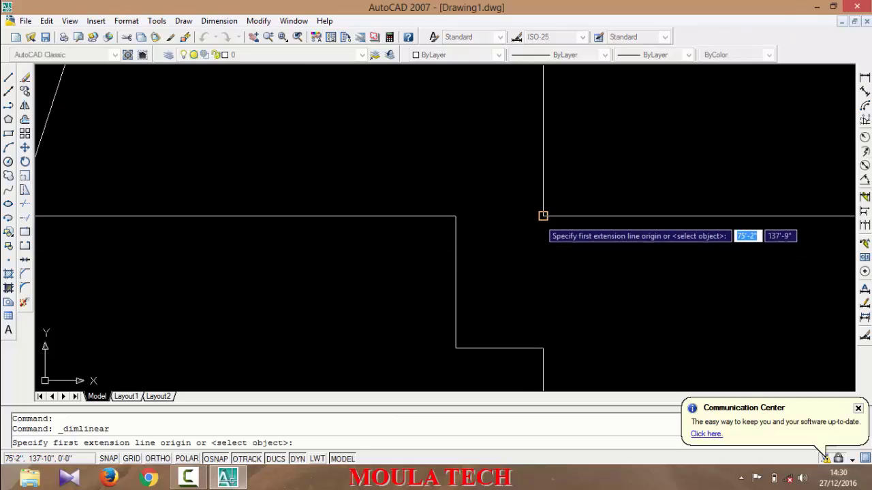
left_click(543, 217)
left_click(455, 217)
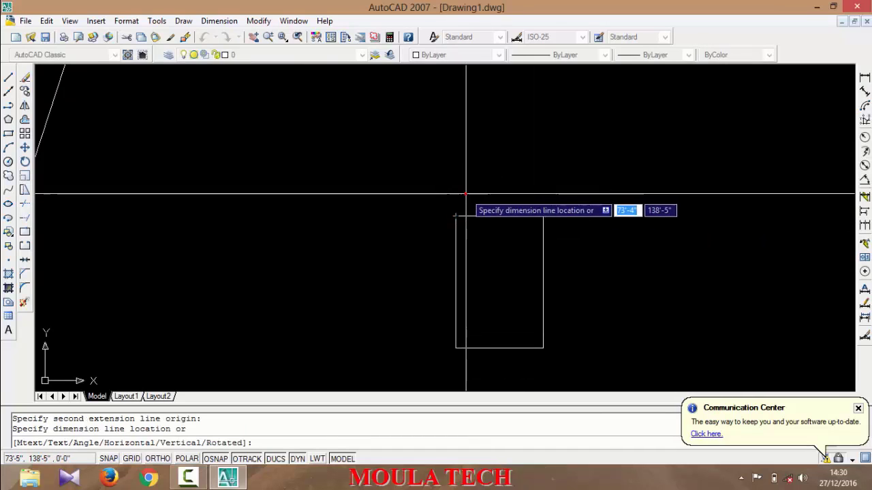
left_click(470, 193)
Add a linear dimension for the small rectangle's height, placed just outside its right edge
left_click(864, 79)
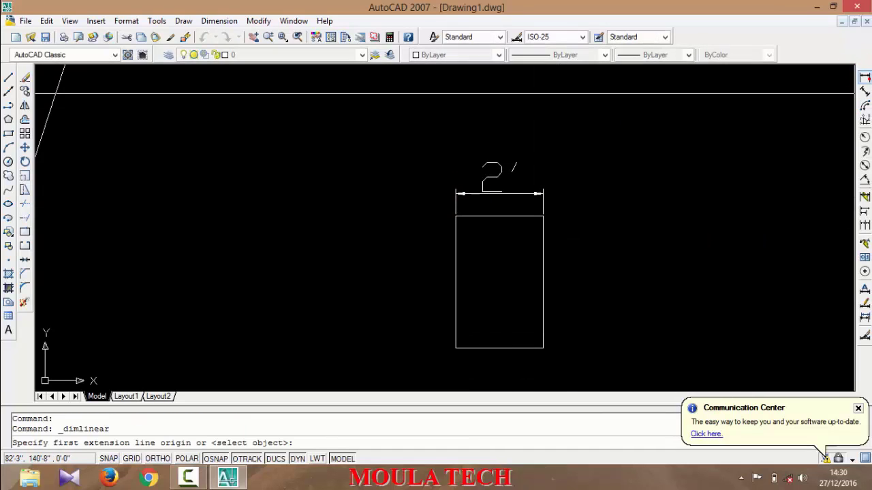
left_click(542, 217)
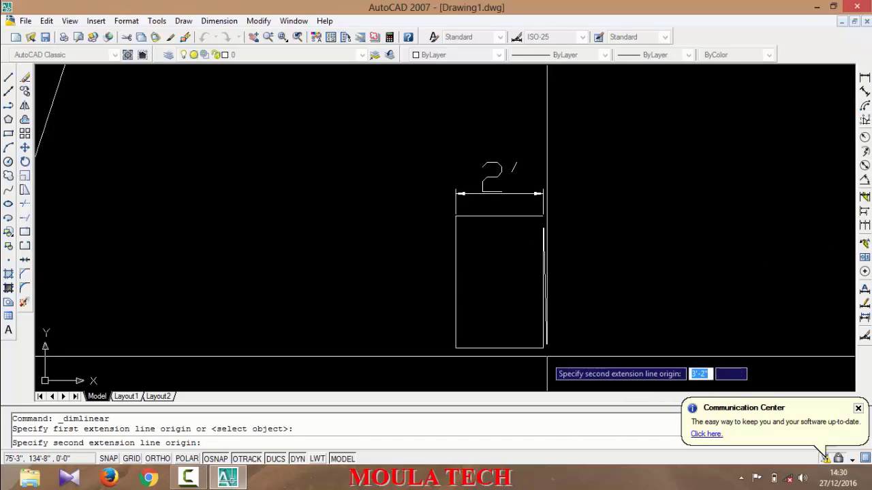
left_click(543, 348)
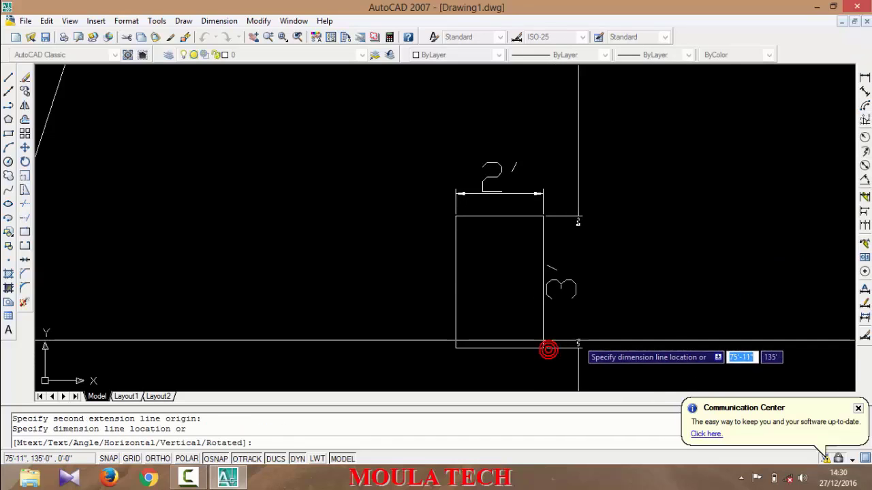
left_click(587, 320)
scroll(517, 181, "down", 3)
scroll(535, 256, "down", 4)
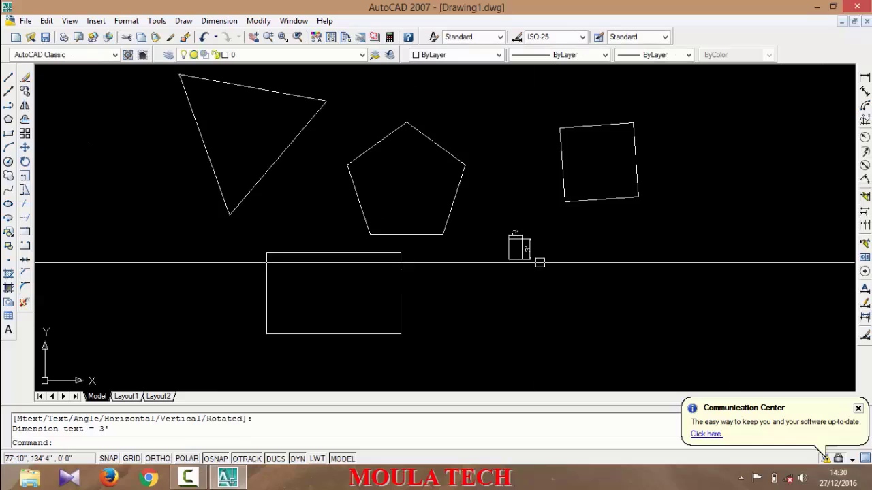
scroll(446, 187, "down", 2)
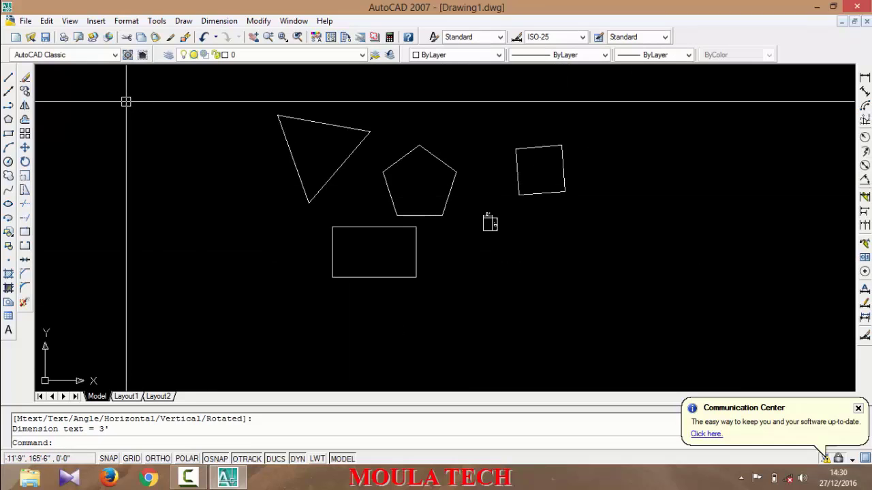
Draw a three-point arc bulging upward in the empty area to the left of the triangle
scroll(37, 151, "up", 2)
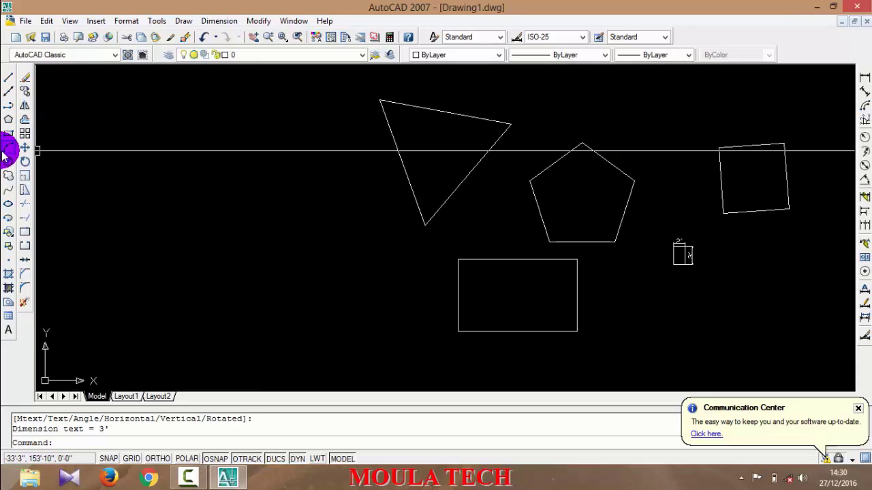
left_click(9, 148)
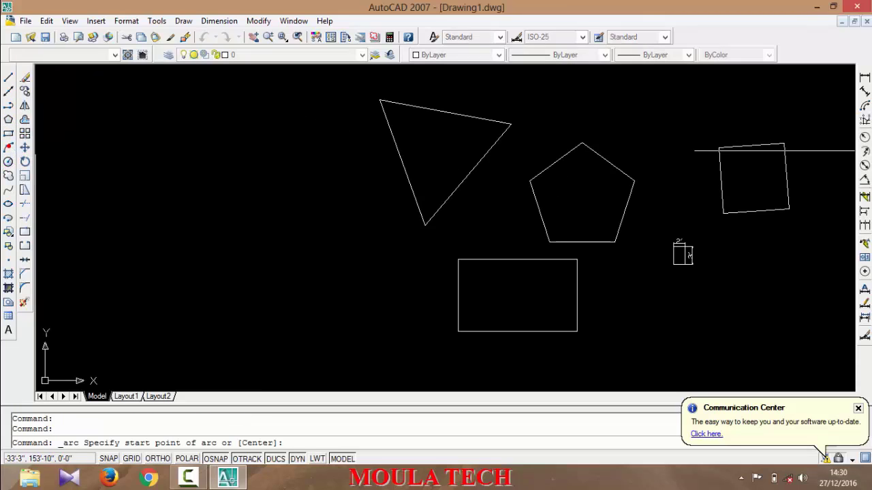
left_click(131, 207)
left_click(228, 163)
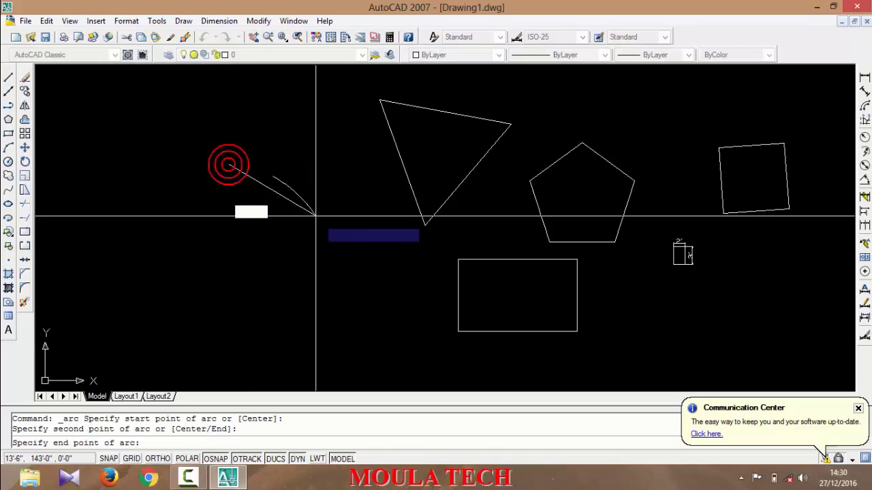
left_click(318, 220)
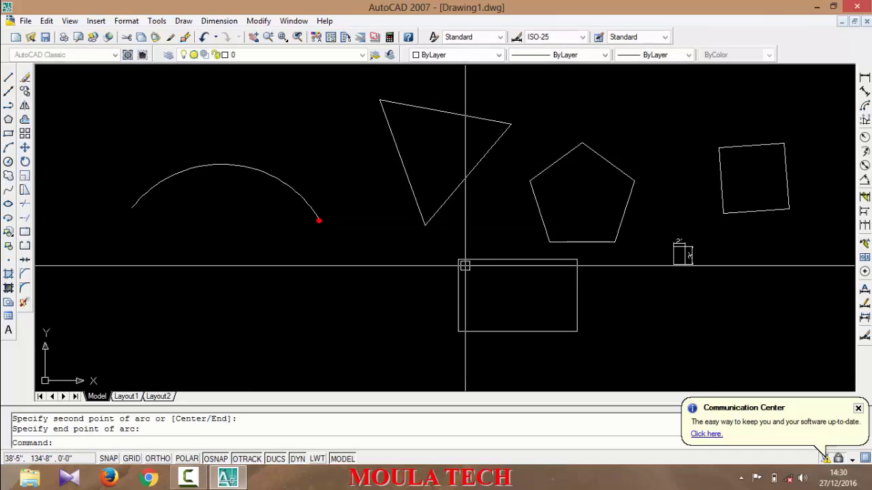
Draw a second, wider three-point arc bulging upward below the first arc
left_click(9, 149)
left_click(117, 326)
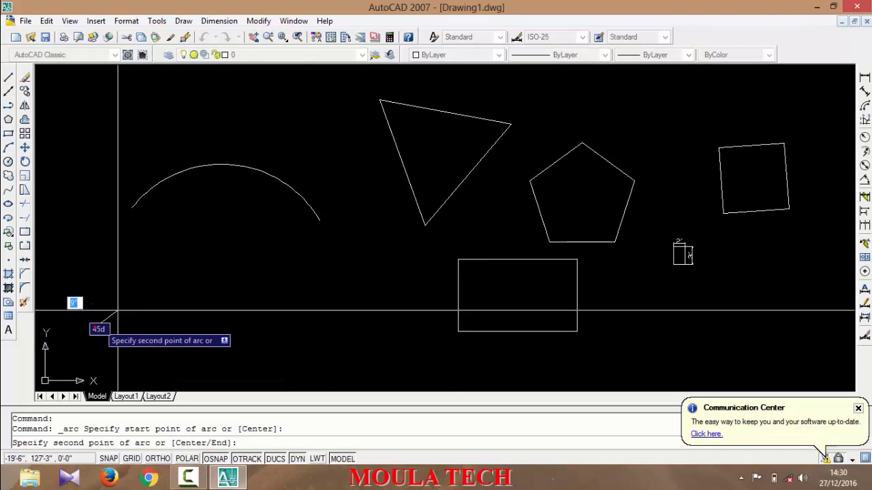
left_click(207, 239)
left_click(388, 332)
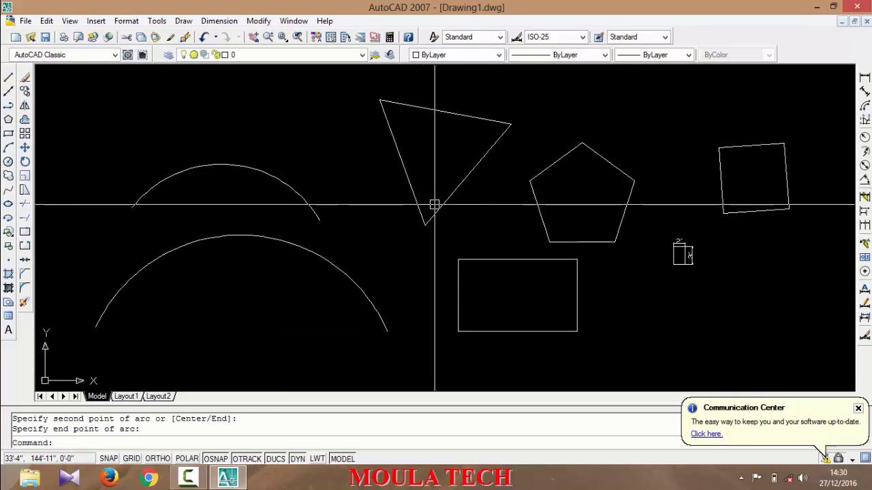
Draw a circle with a radius of about 8' above the left half of the upper arc
left_click(8, 161)
left_click(185, 121)
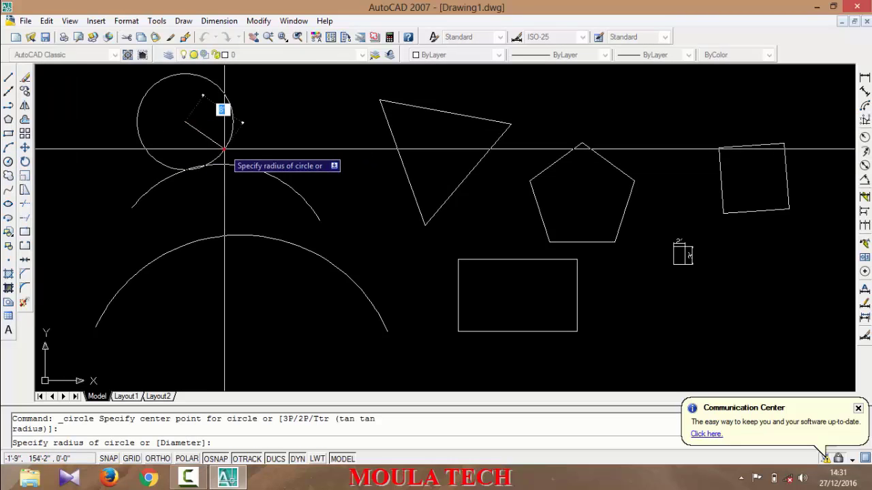
left_click(224, 148)
Erase the circle and both arcs together, leaving the polygons and rectangles in place
scroll(170, 187, "down", 4)
scroll(296, 189, "up", 3)
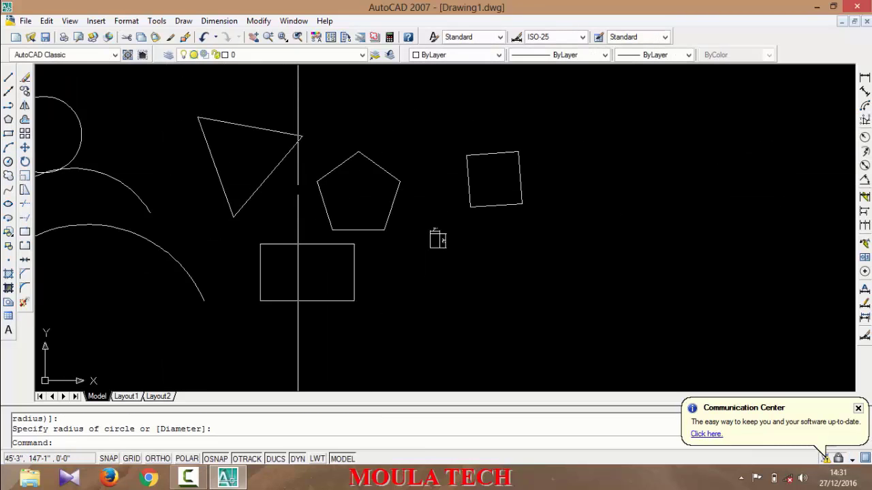
scroll(298, 190, "down", 4)
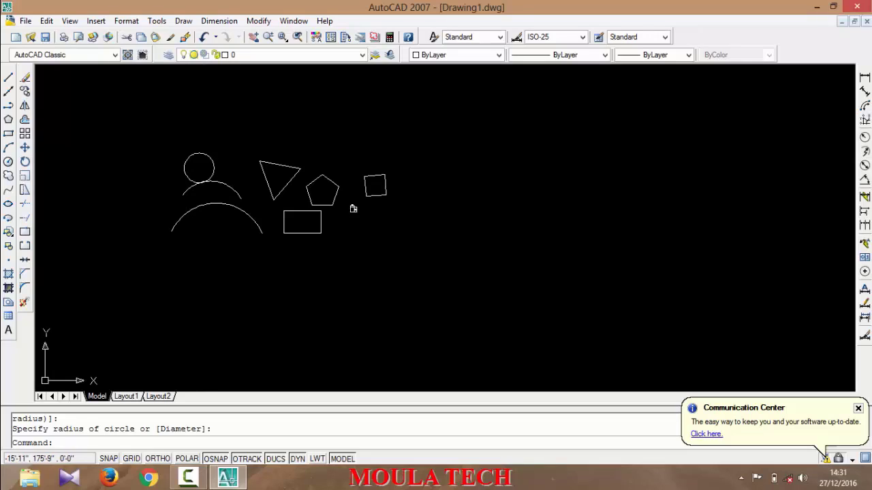
left_click(209, 132)
left_click(133, 218)
left_click(27, 78)
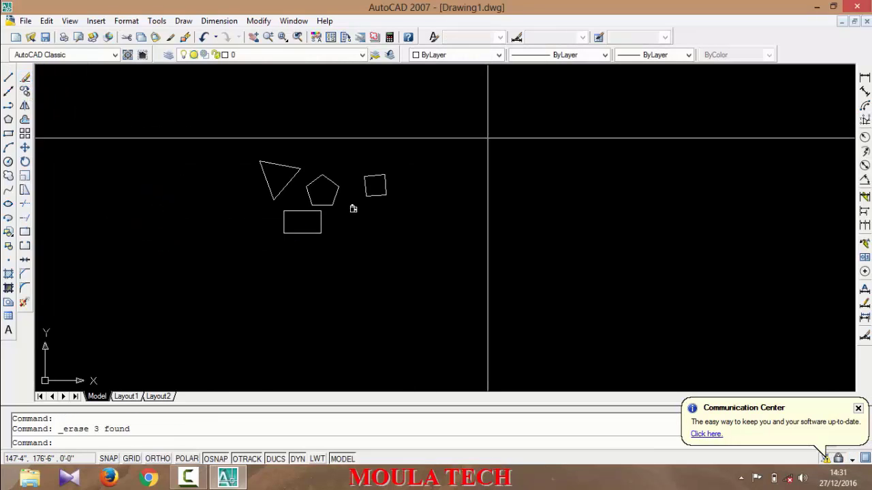
left_click(467, 116)
left_click(428, 160)
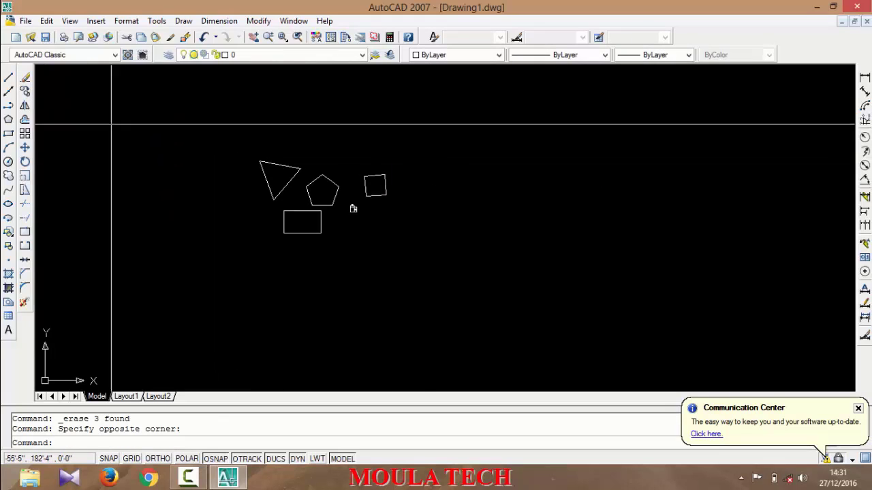
left_click(421, 114)
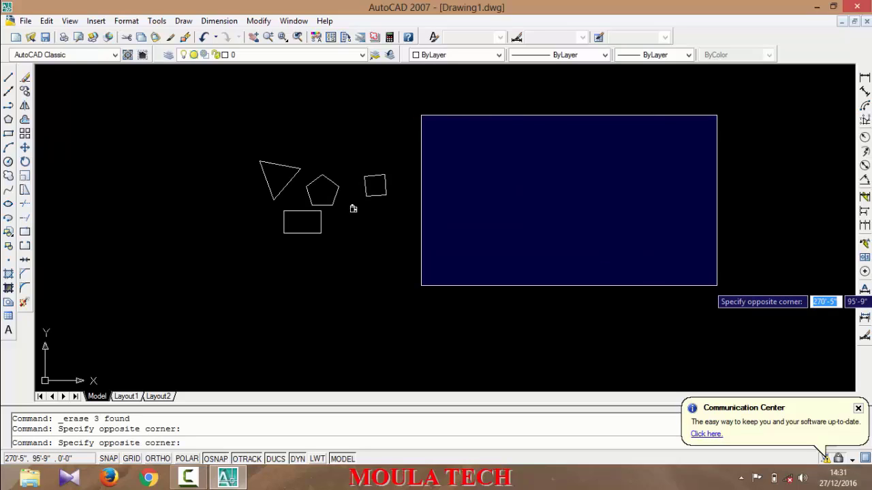
key("Escape")
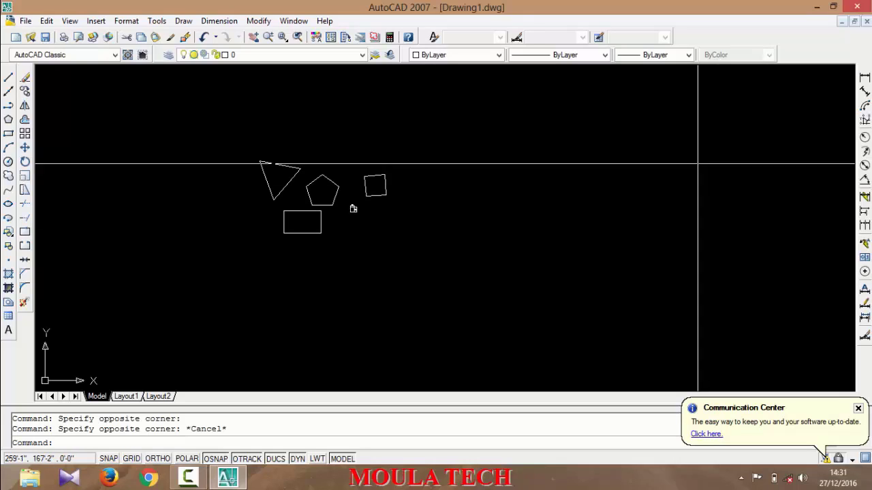
left_click(708, 97)
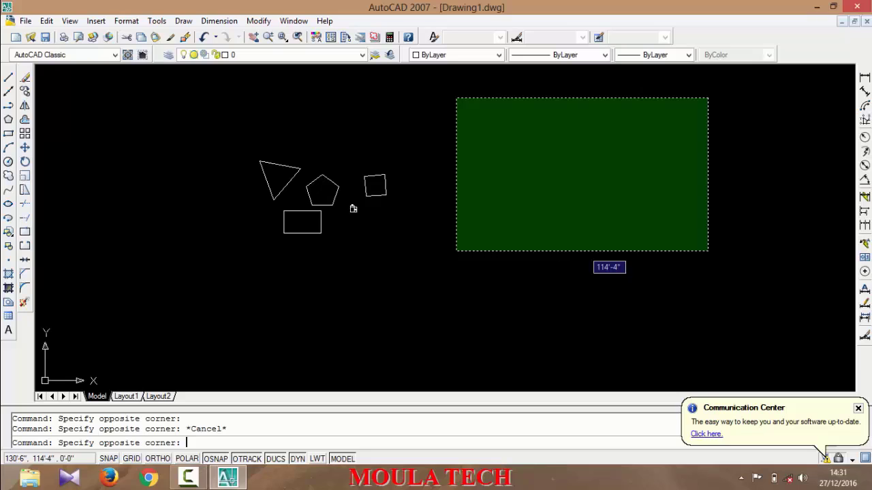
key("Escape")
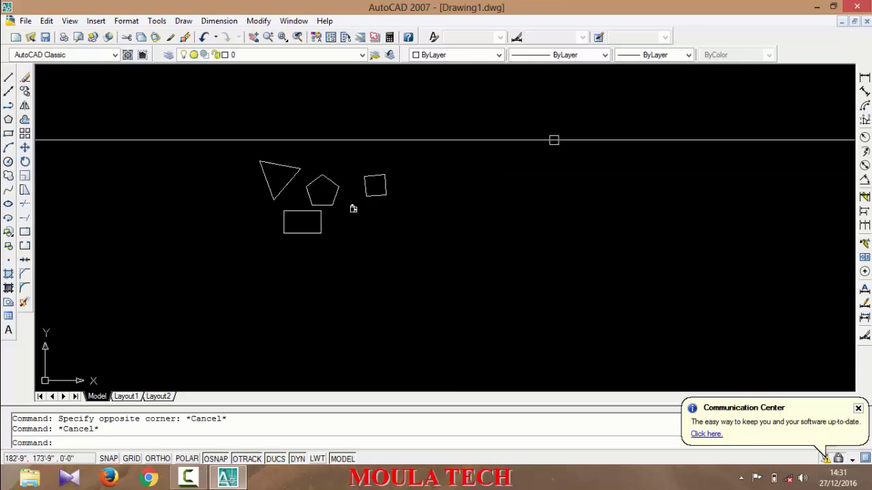
Erase all remaining polygons and rectangles from the drawing at once
left_click(601, 109)
left_click(253, 243)
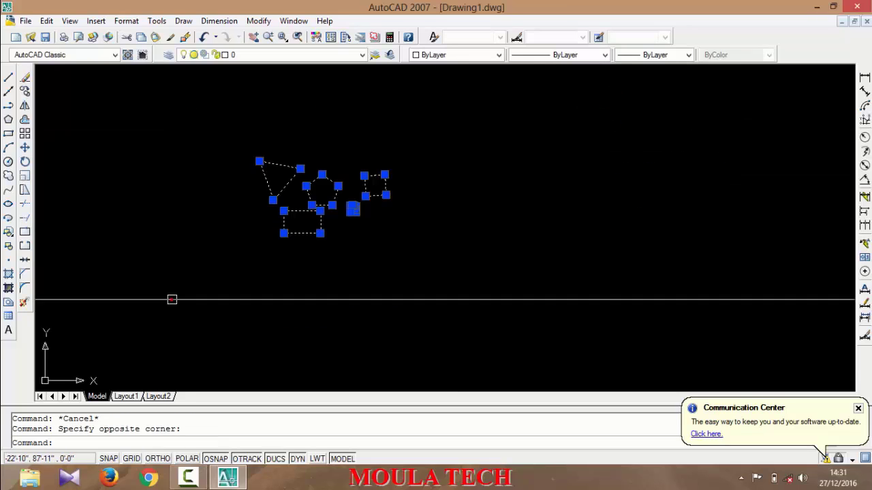
left_click(85, 99)
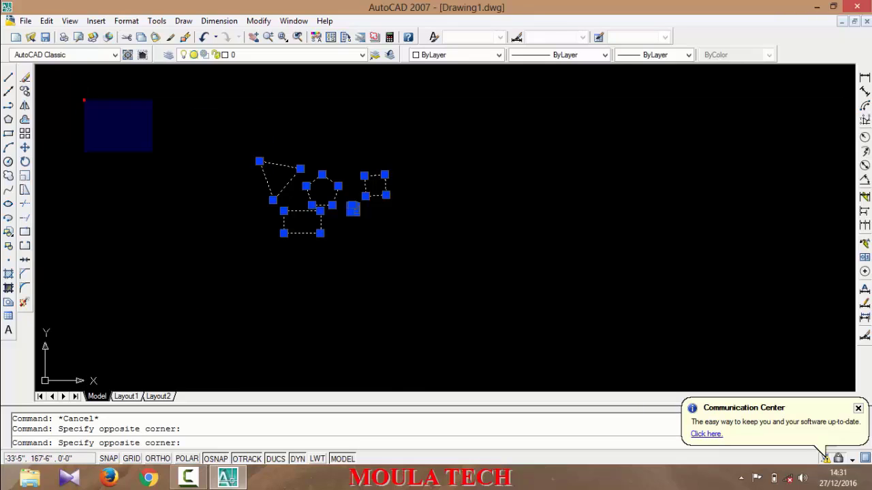
left_click(463, 274)
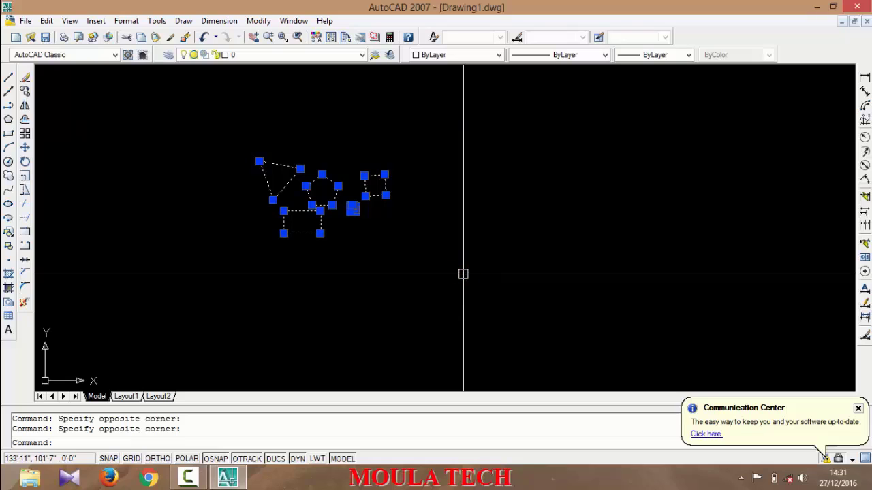
left_click(726, 88)
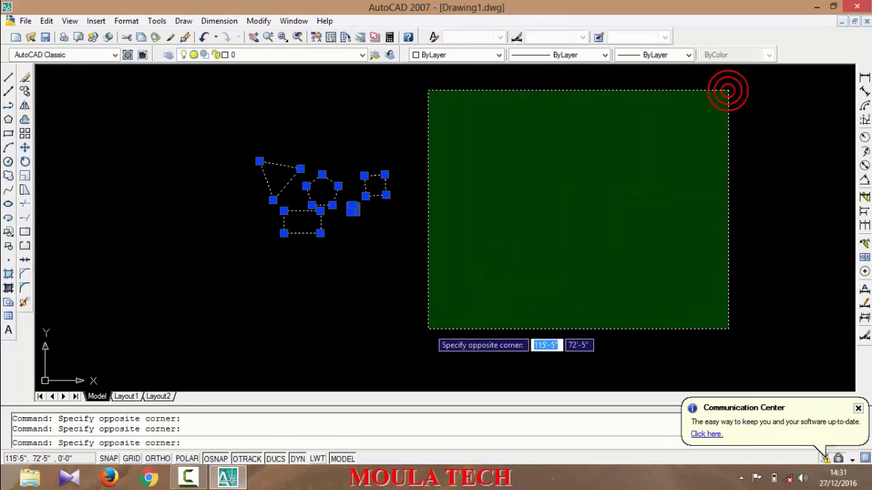
left_click(422, 327)
left_click(423, 322)
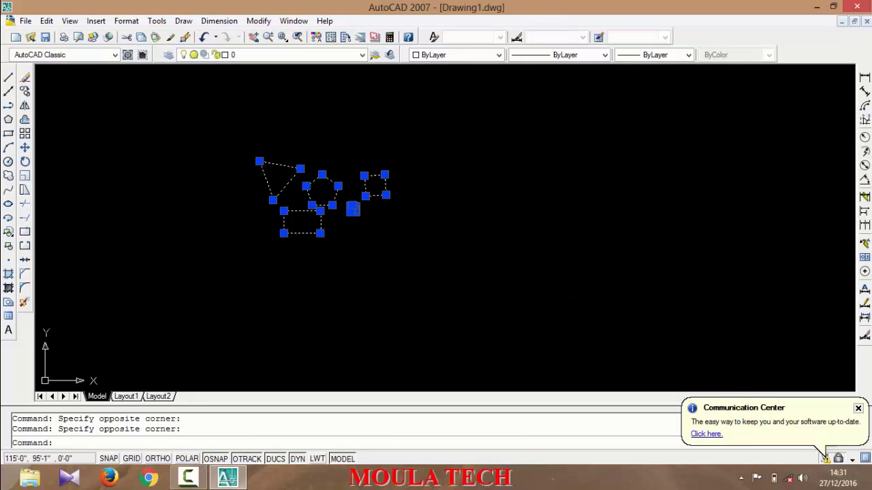
left_click(438, 144)
left_click(151, 263)
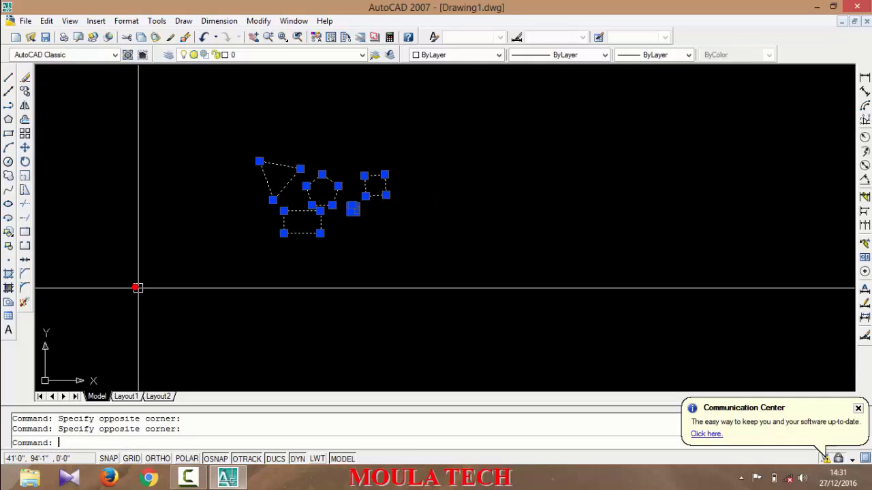
key("Delete")
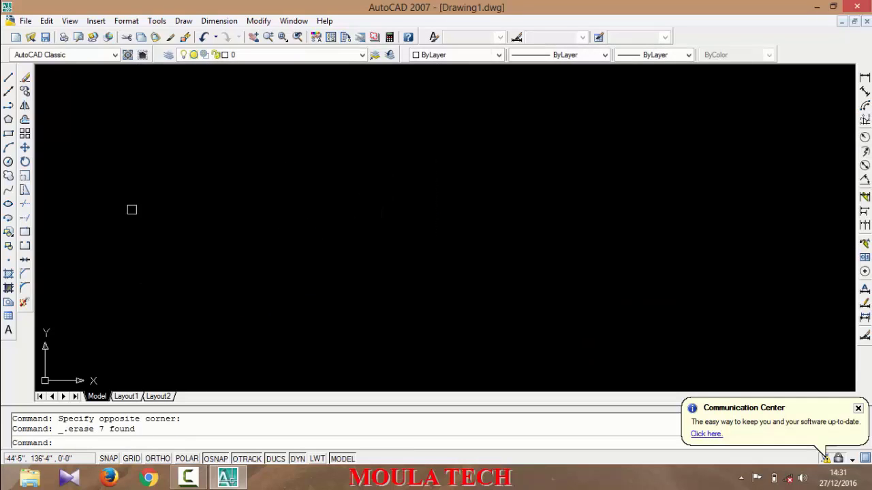
Draw a small, nearly square rectangle in the upper-left part of the empty drawing area
left_click(8, 134)
left_click(90, 119)
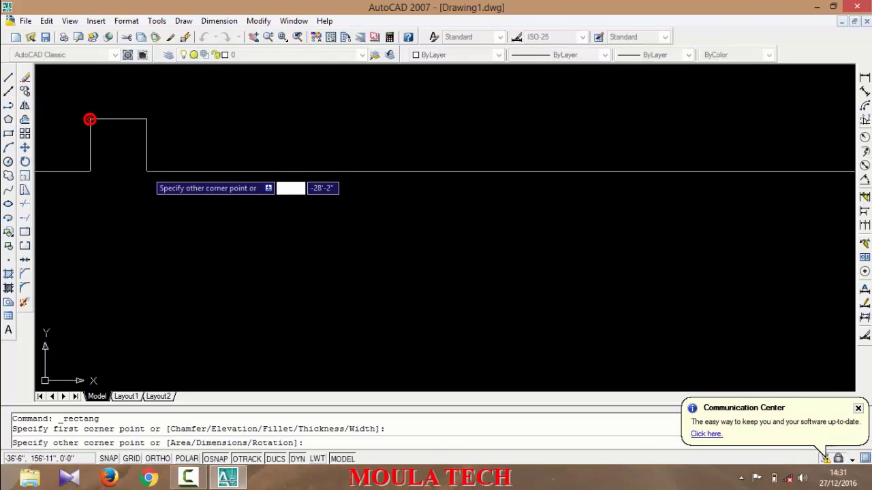
left_click(150, 173)
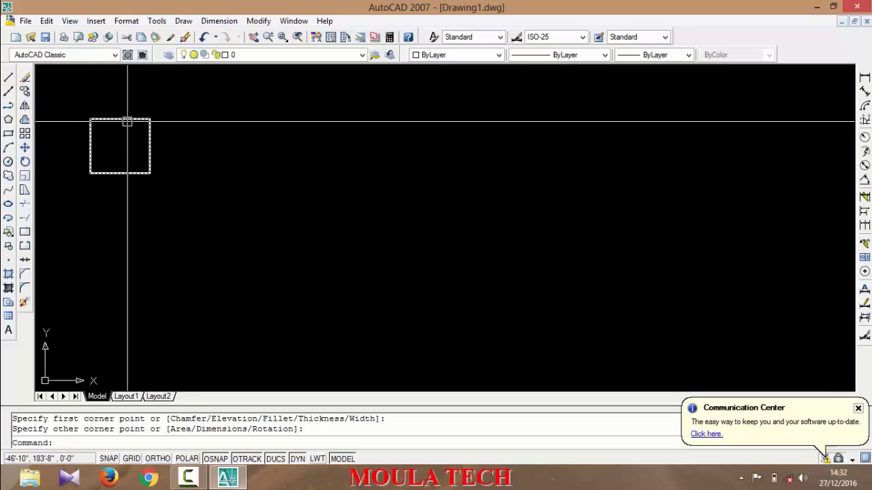
left_click(127, 121)
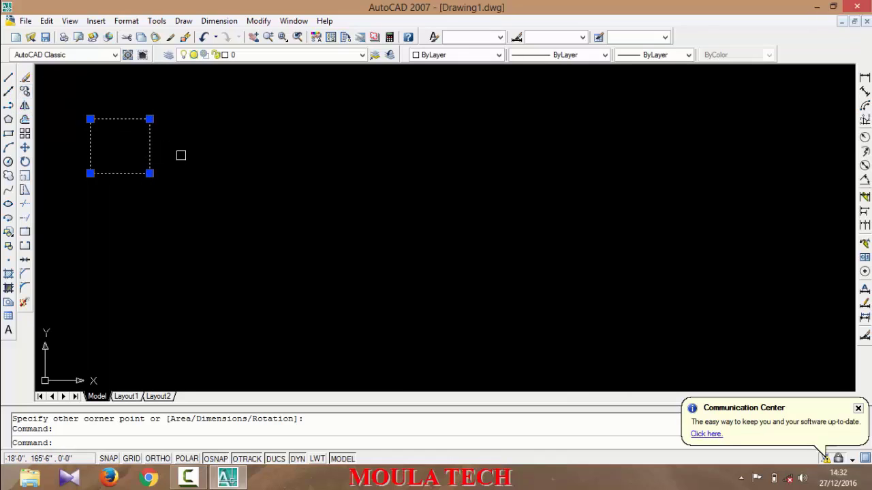
key("Escape")
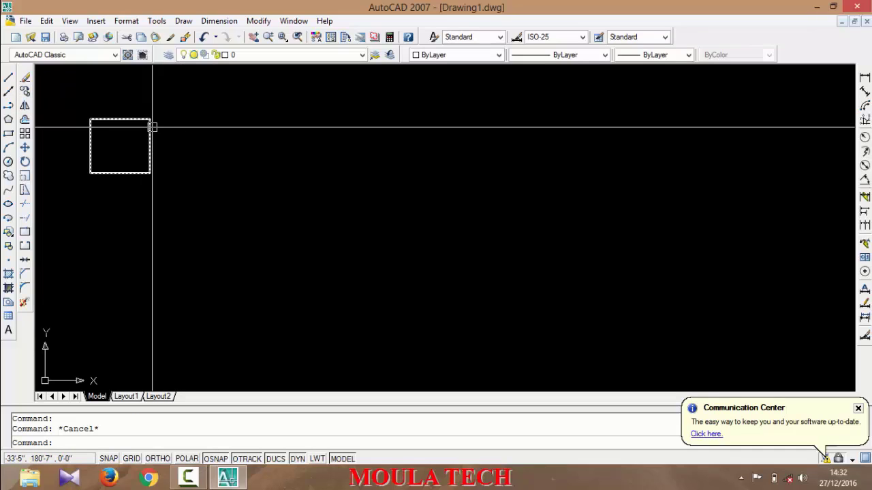
Copy the rectangle four times: three copies spaced in a row to its right and one below the last copy
left_click(151, 127)
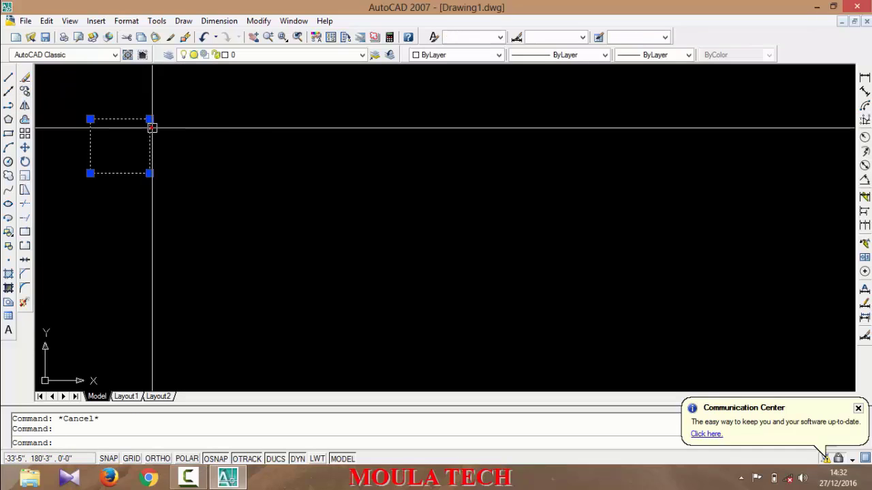
left_click(24, 93)
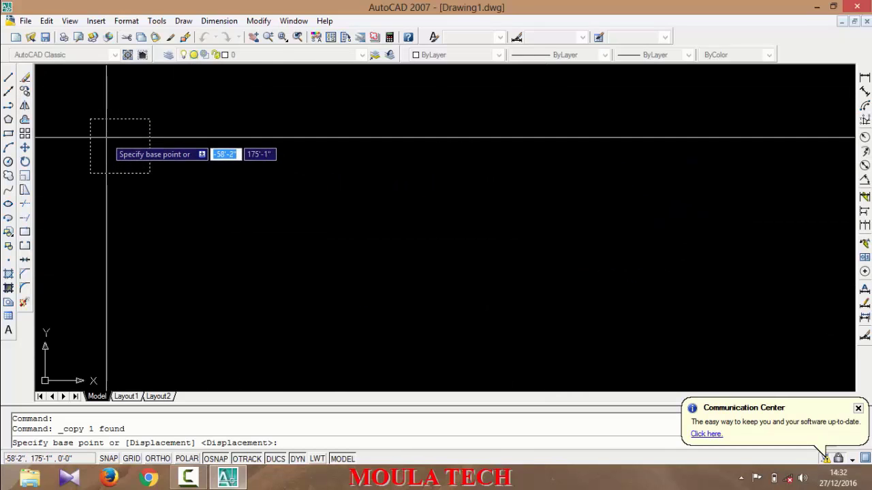
left_click(106, 138)
left_click(218, 132)
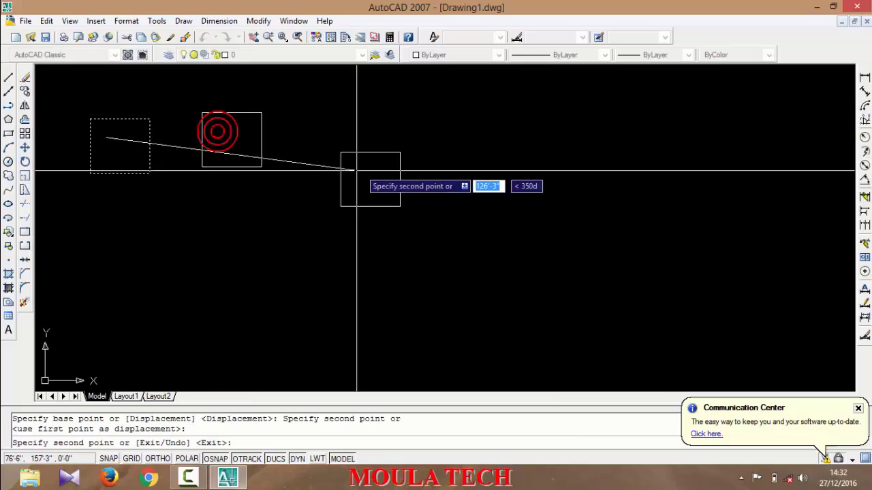
left_click(360, 130)
left_click(507, 134)
left_click(525, 219)
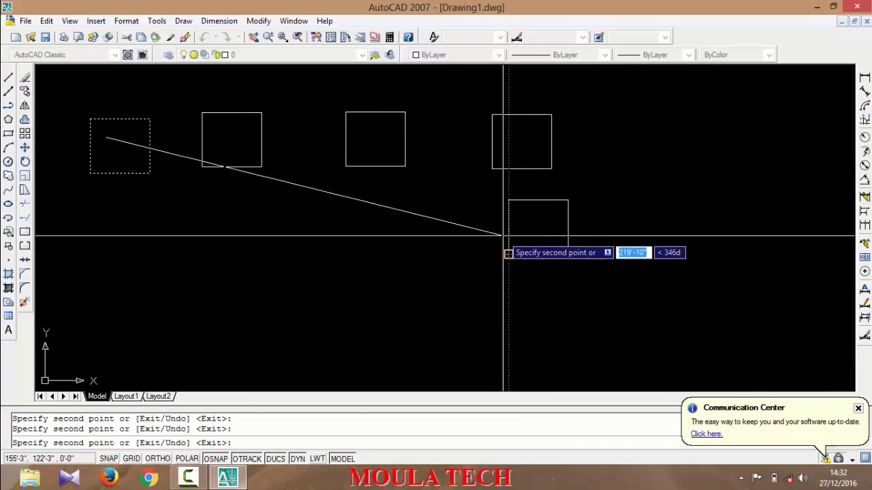
key("Escape")
Copy the two rightmost rectangles together four times, placing three pairs below the row's left half and one pair to the far right
left_click(602, 128)
left_click(510, 247)
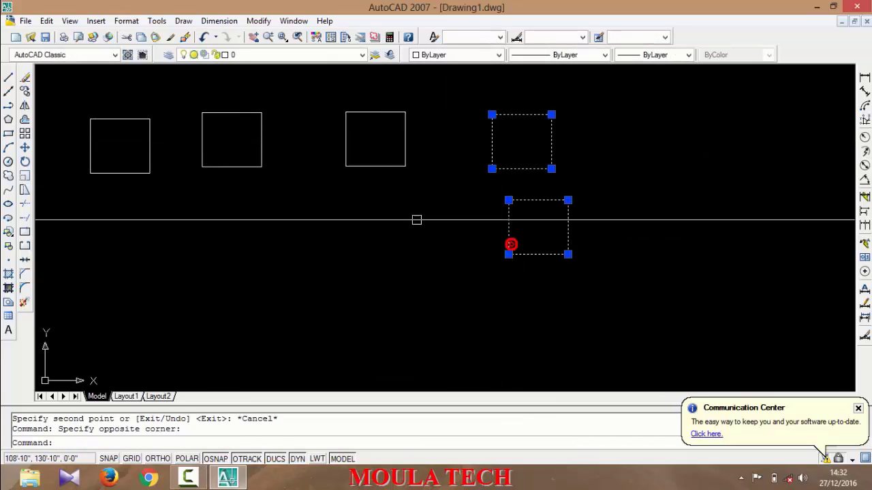
left_click(26, 93)
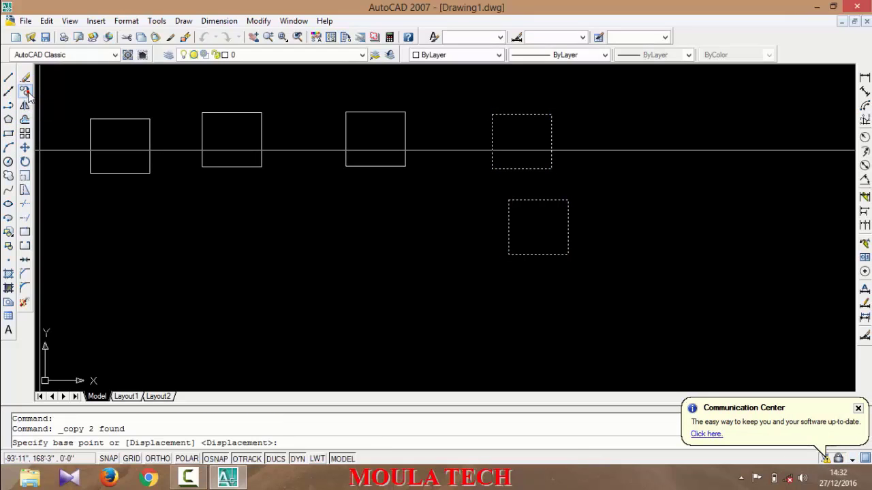
left_click(379, 208)
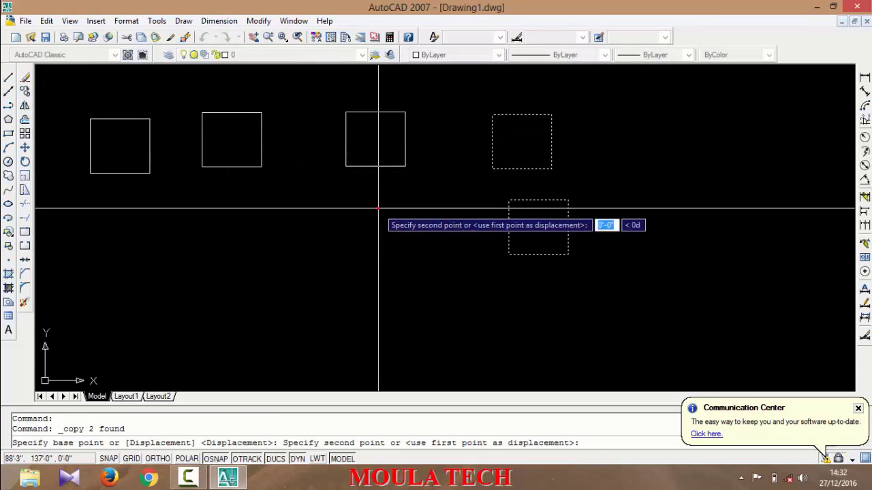
left_click(238, 306)
left_click(88, 302)
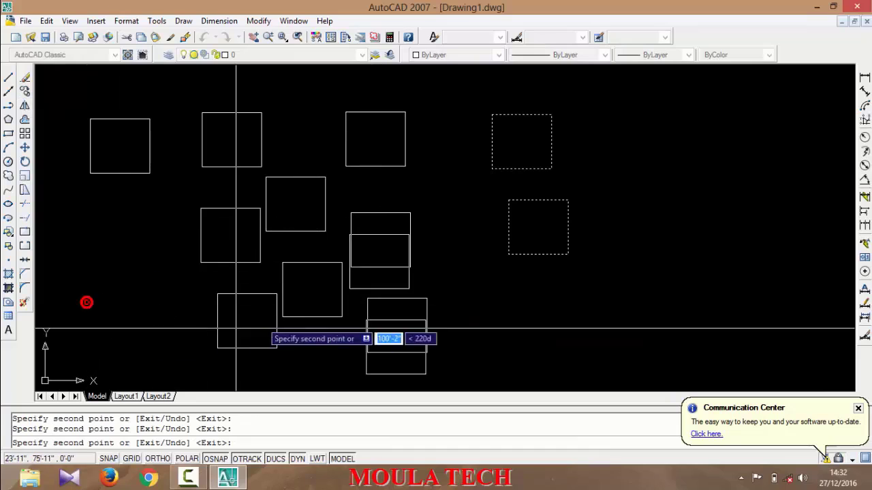
left_click(593, 307)
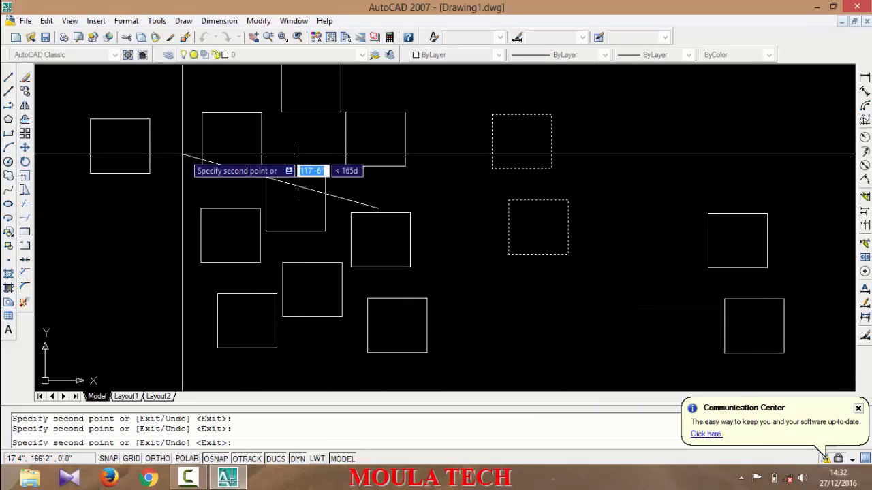
key("Escape")
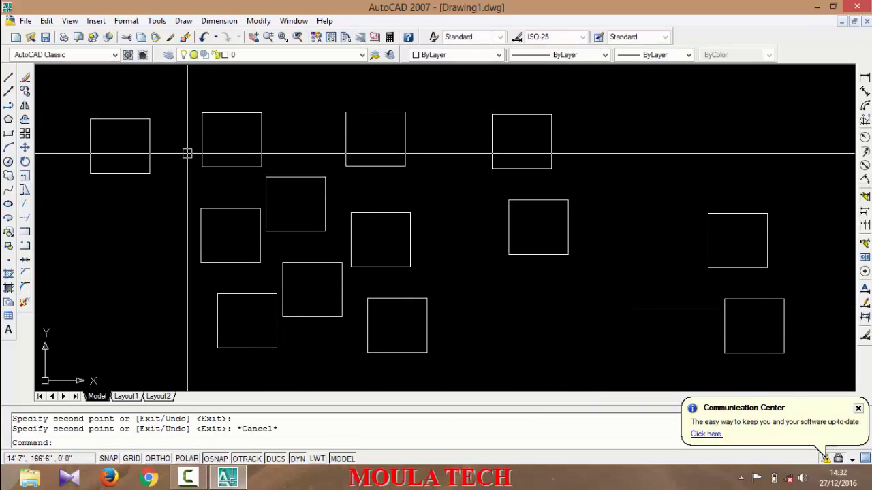
Move the rectangle between the second and third rectangles of the upper row to the empty lower-left area of the drawing
left_click(328, 191)
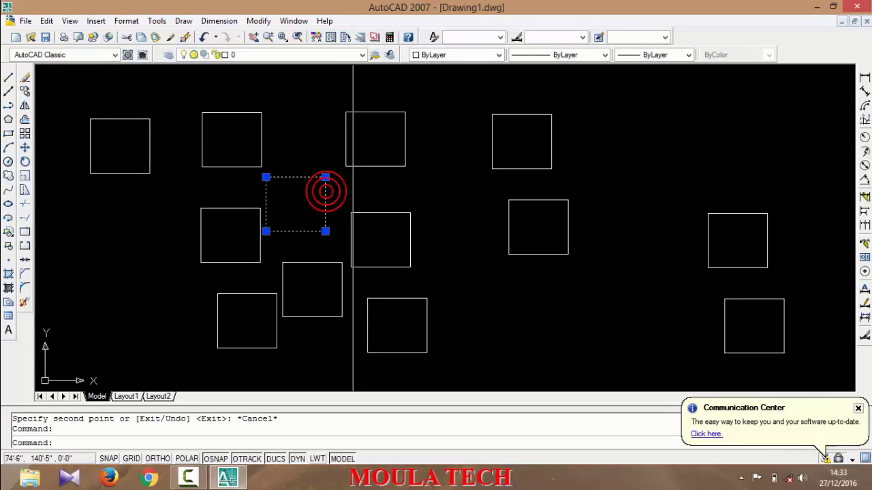
left_click(24, 148)
left_click(299, 209)
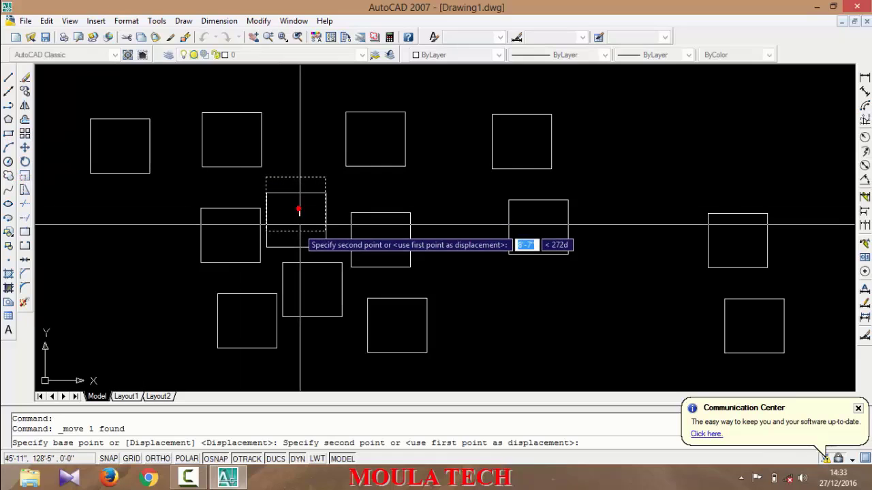
left_click(121, 316)
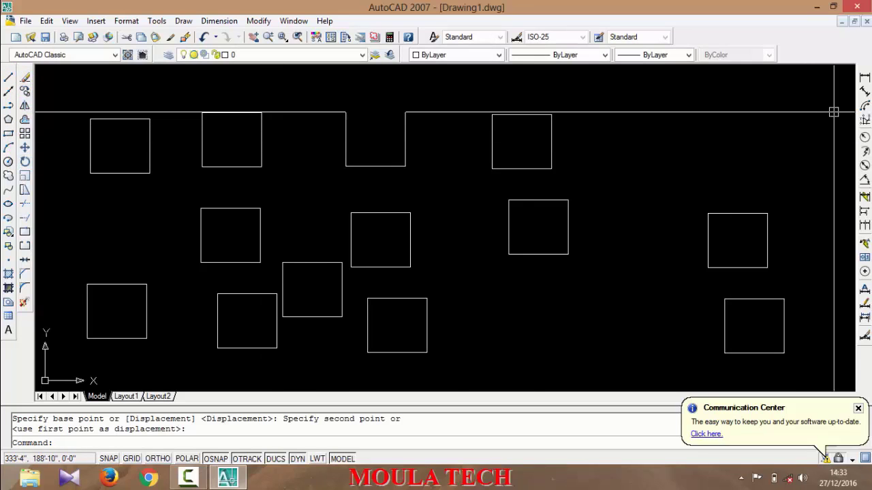
Erase all rectangles except the original upper-left one and the moved one below it
left_click(803, 109)
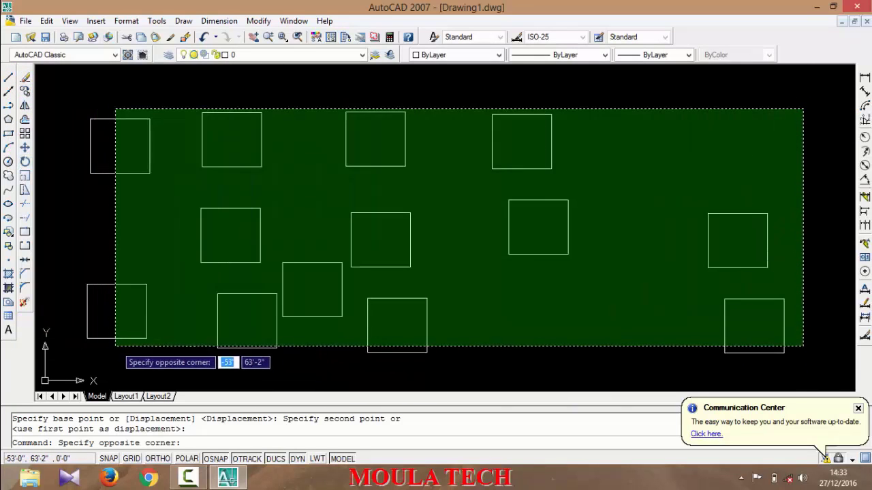
left_click(184, 346)
key("Delete")
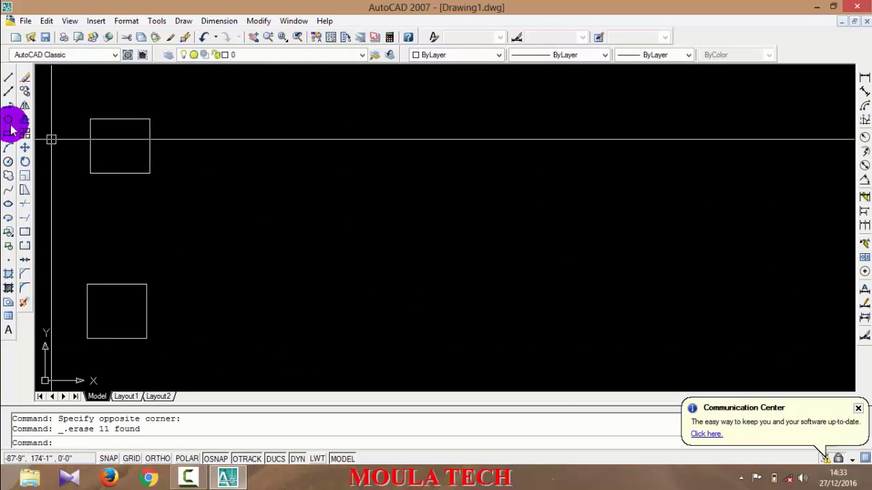
Draw two connected lines from the upper rectangle's top-right corner to a point on the right and back to its bottom-right corner
left_click(8, 78)
left_click(150, 119)
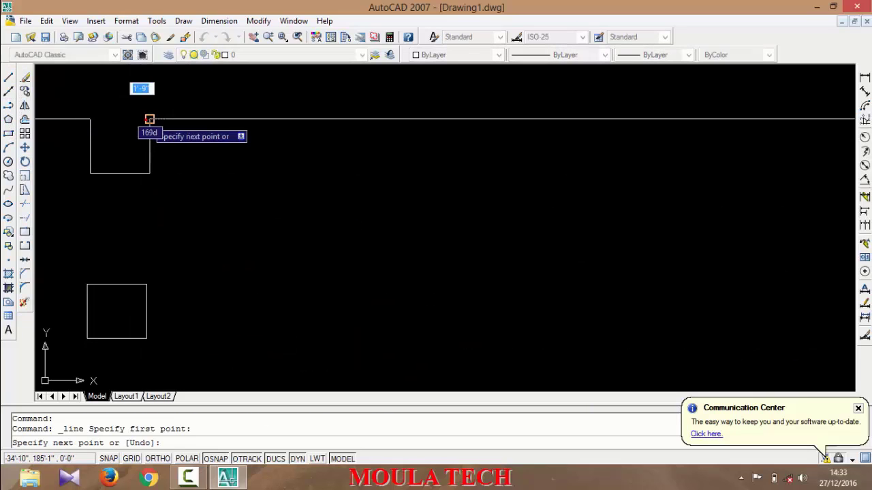
left_click(277, 166)
left_click(150, 172)
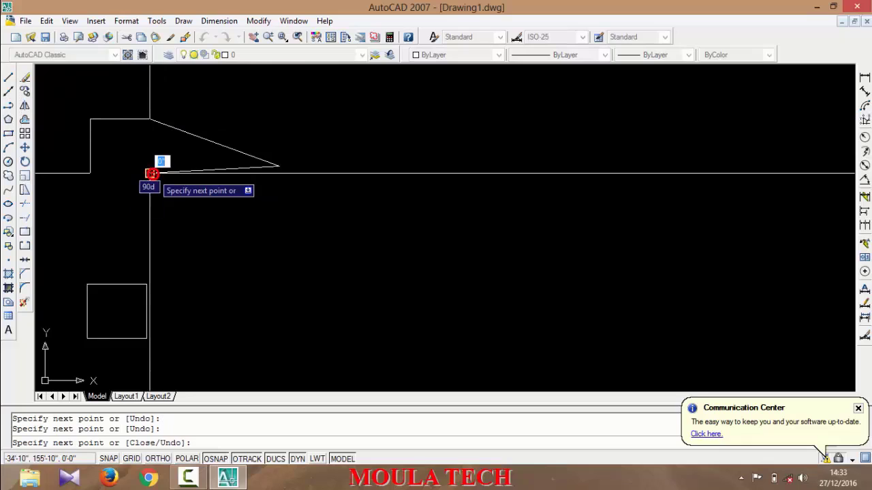
key("Escape")
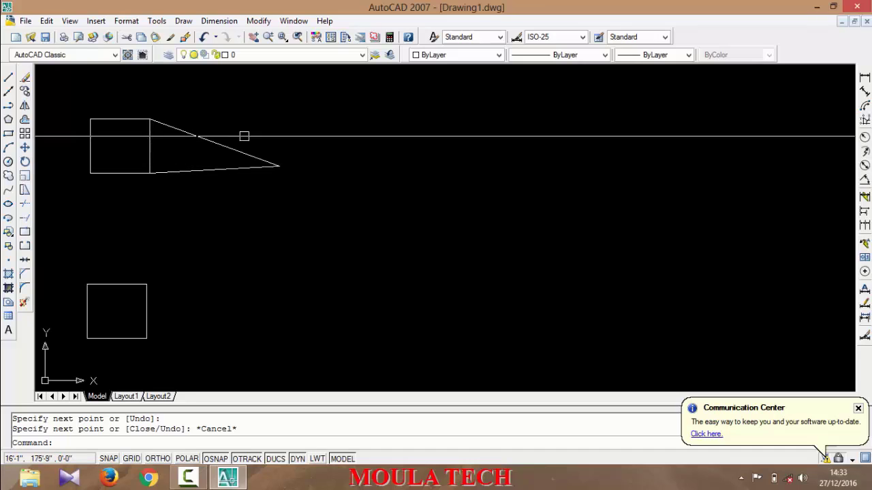
Mirror the upper rectangle and its two lines across a nearly vertical line to their right, keeping the source objects
left_click(237, 109)
left_click(68, 189)
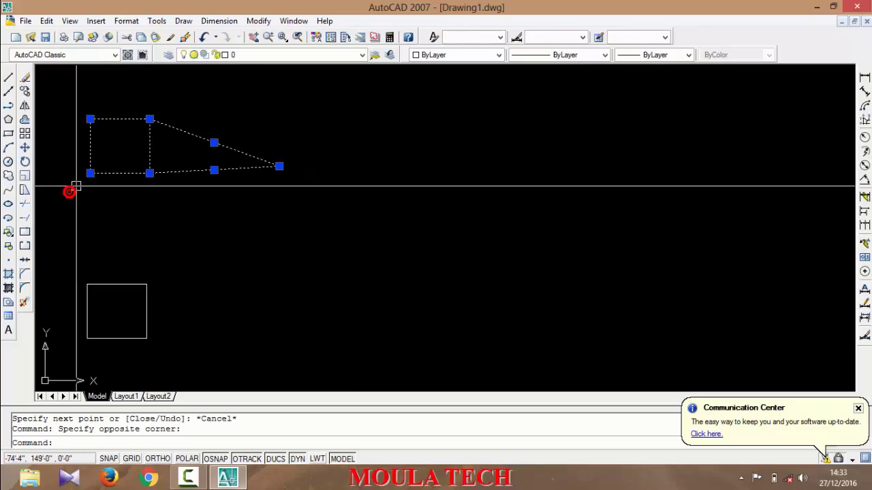
left_click(24, 149)
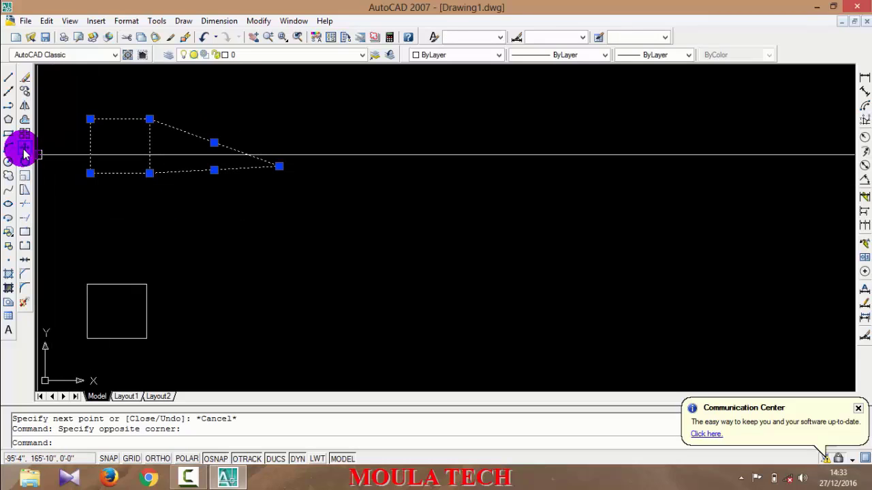
left_click(24, 110)
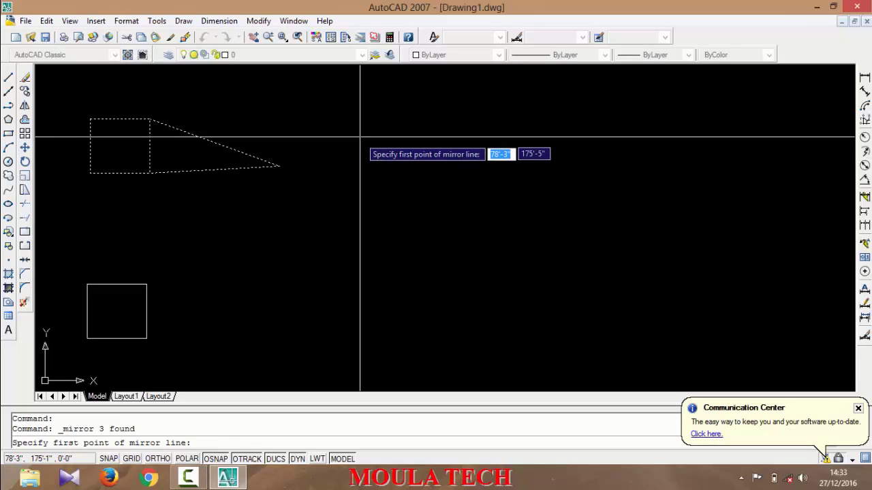
left_click(359, 137)
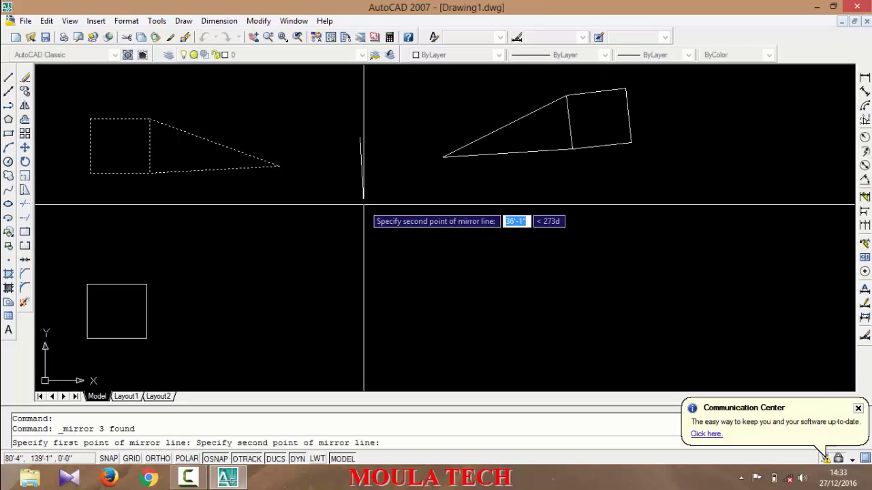
left_click(357, 204)
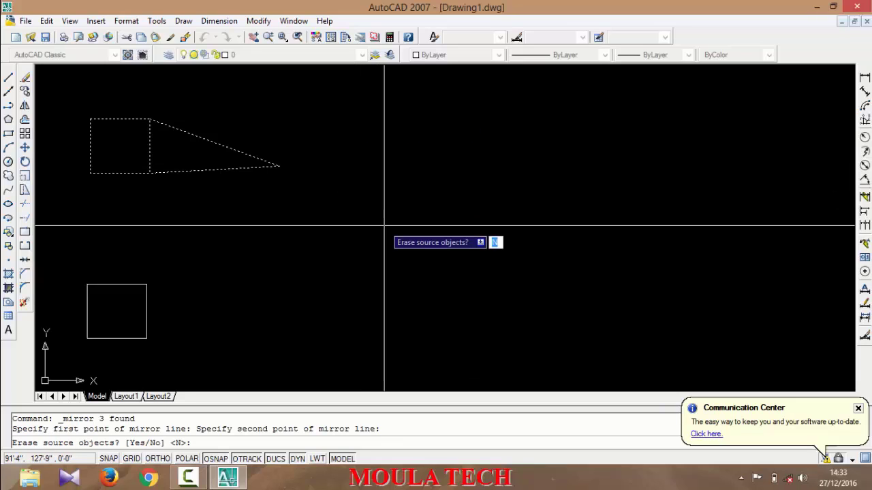
key("Return")
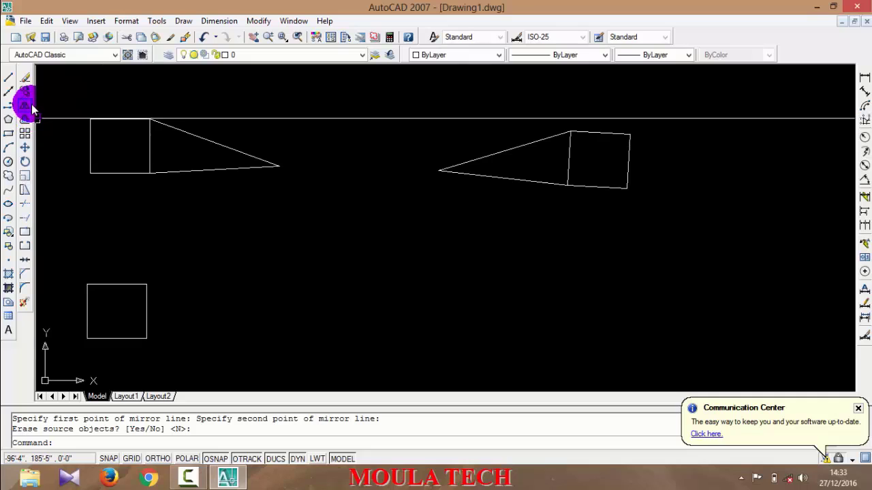
Rotate the upper-left rectangle and its two lines clockwise about a point just right of the rectangle until the tip points steeply downward
left_click(218, 107)
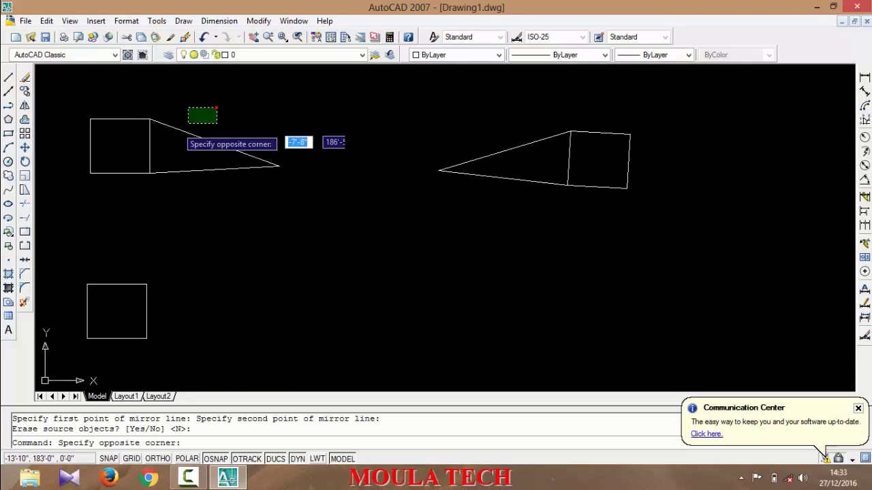
left_click(67, 209)
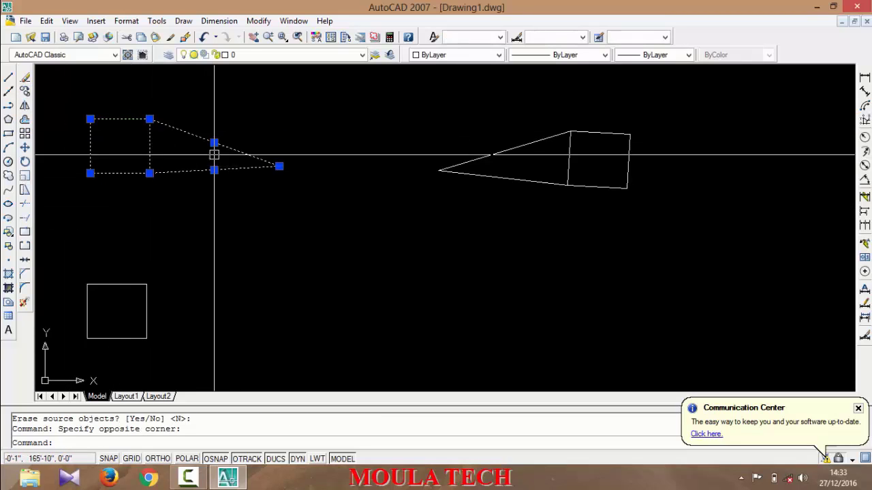
left_click(25, 161)
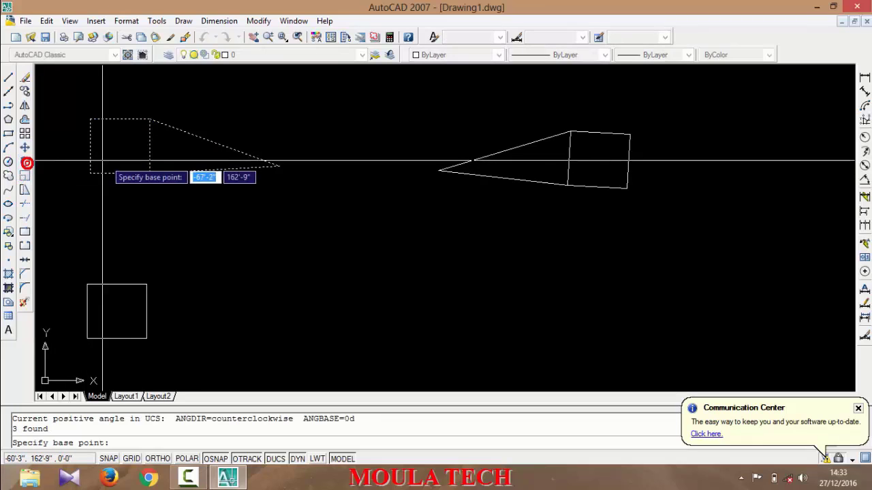
left_click(176, 156)
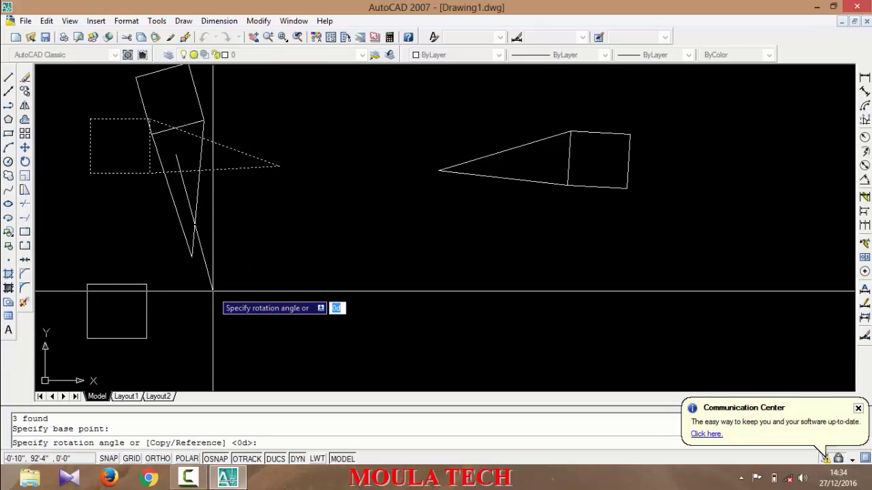
key("F8")
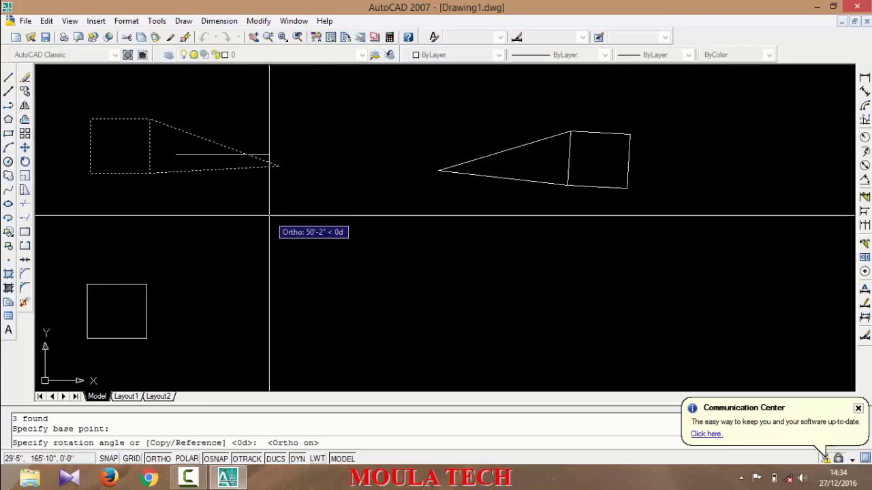
key("F8")
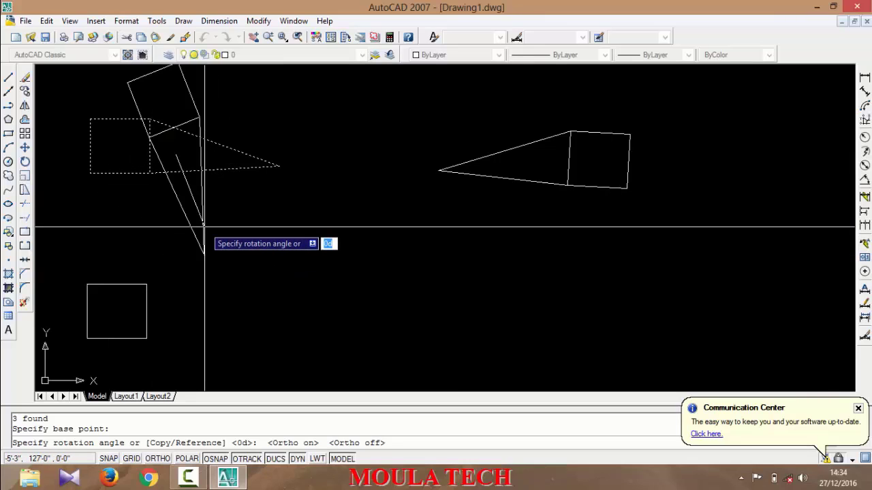
left_click(284, 237)
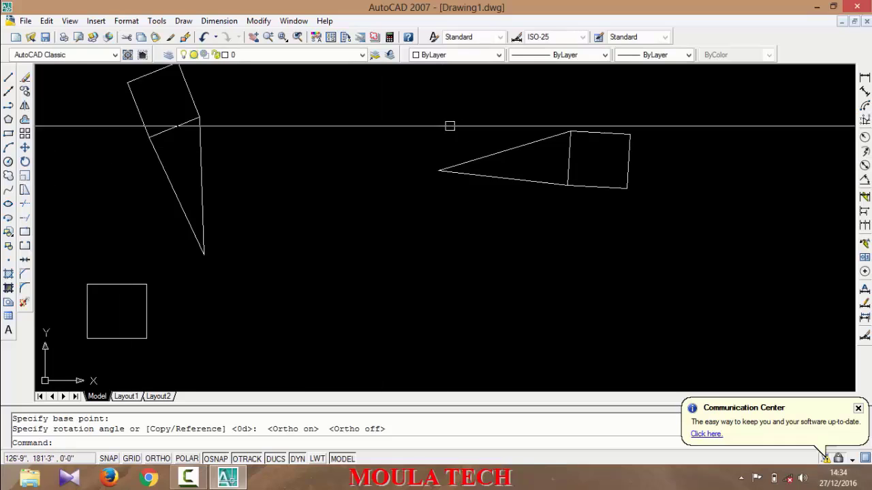
Erase all remaining objects in the drawing: the rotated shape, its mirrored copy and the lower-left rectangle
left_click(638, 100)
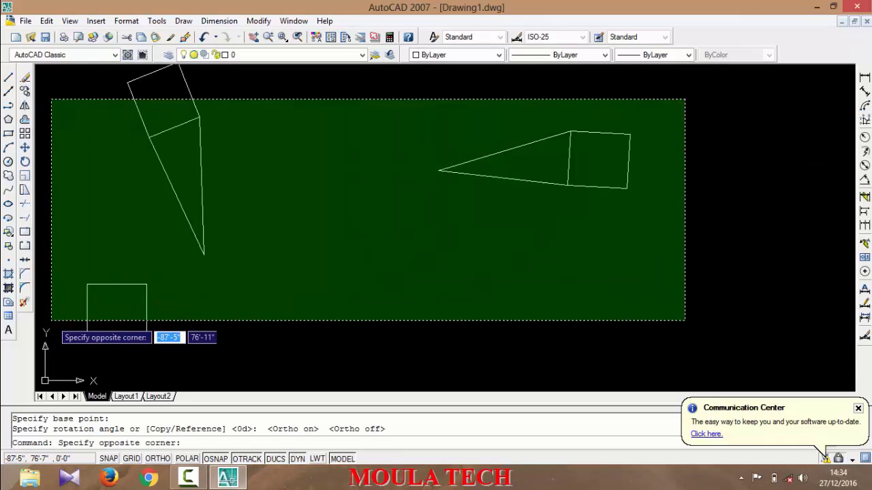
left_click(51, 322)
key("Delete")
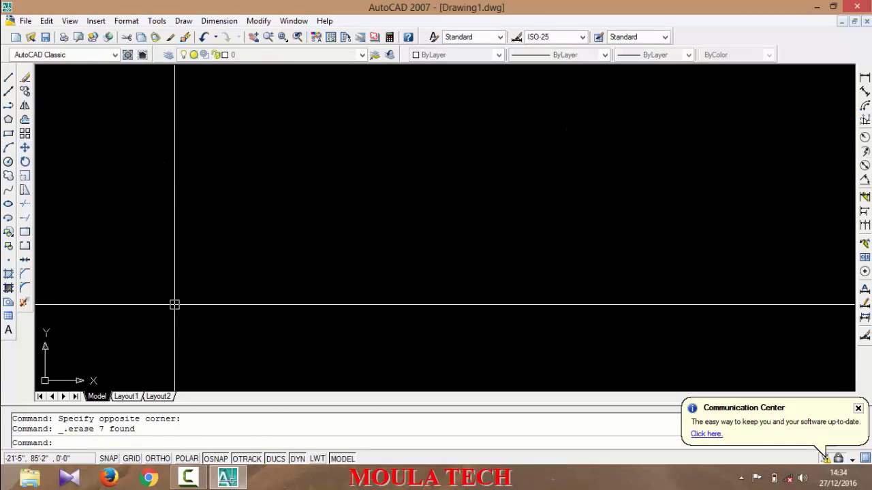